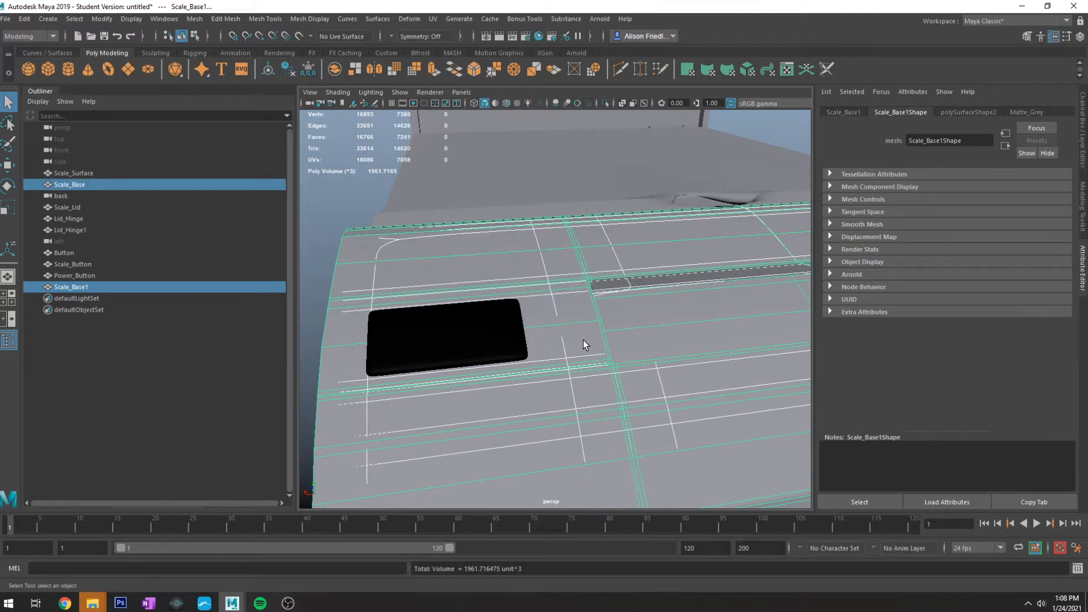
Step: Hide the Scale_Base1 mesh and select the Scale_Base mesh underneath it
left_click(386, 242)
left_click(384, 250)
scroll(411, 283, "down", 3)
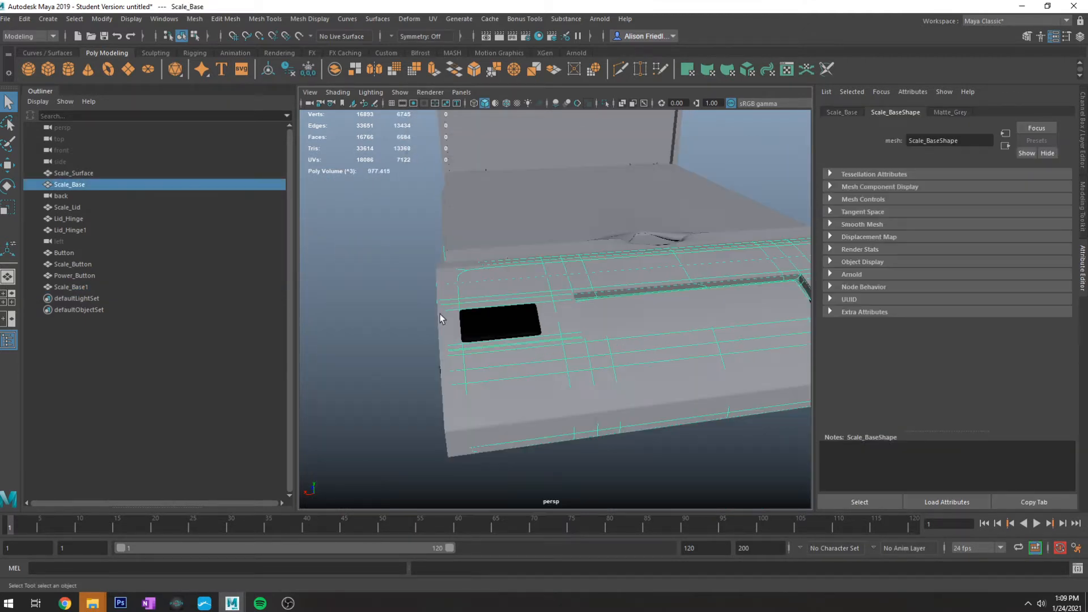
left_click(436, 300)
left_click(444, 286)
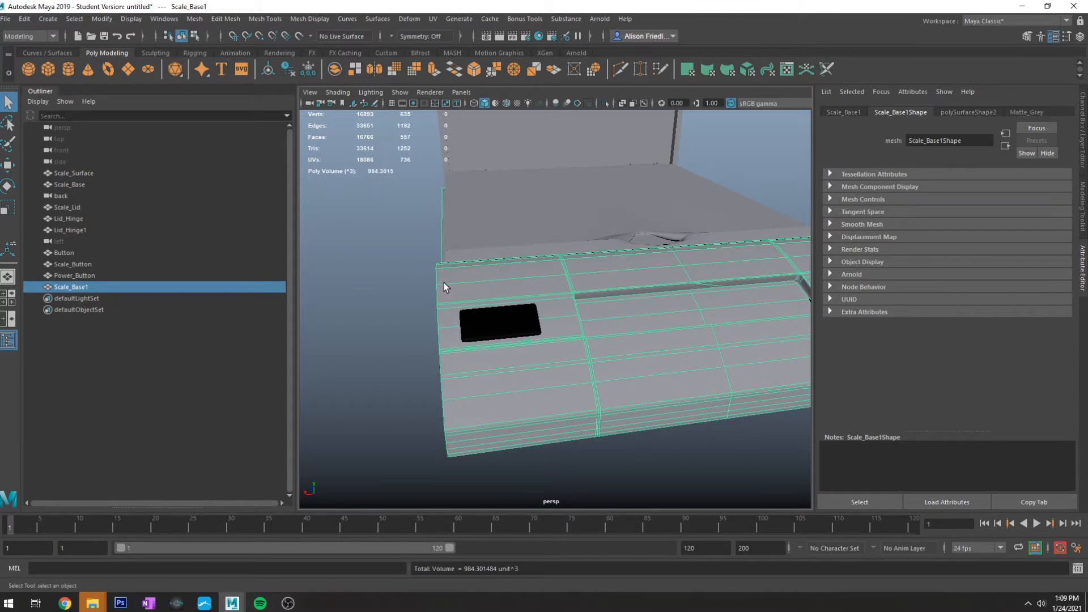
key("ctrl+h")
left_click(501, 284)
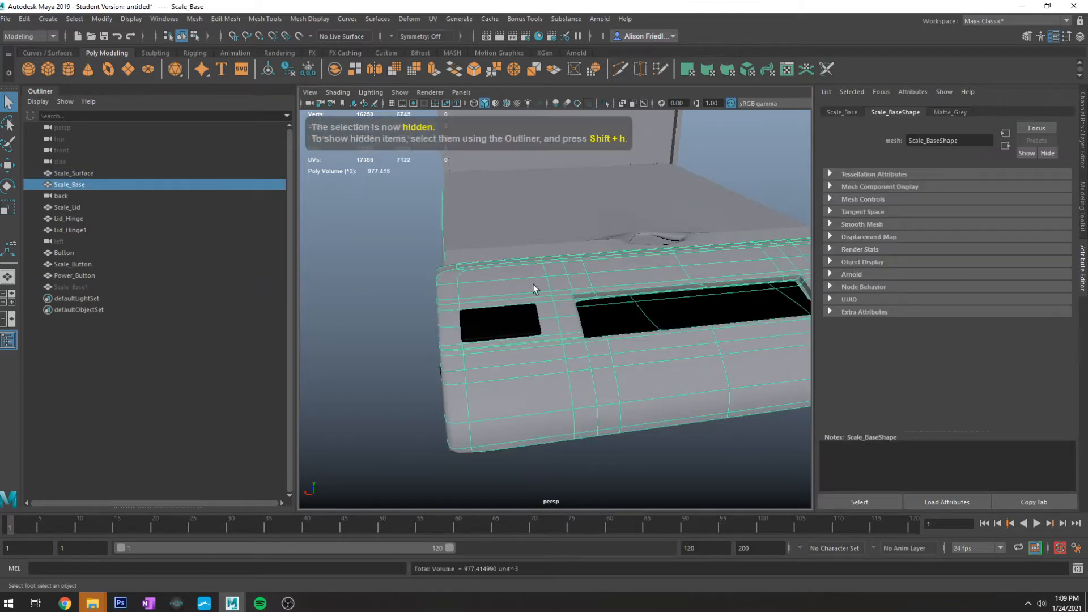
Step: Examine Scale_Base around the button and display openings, comparing the unsmoothed mesh with its smooth preview
scroll(533, 284, "up", 3)
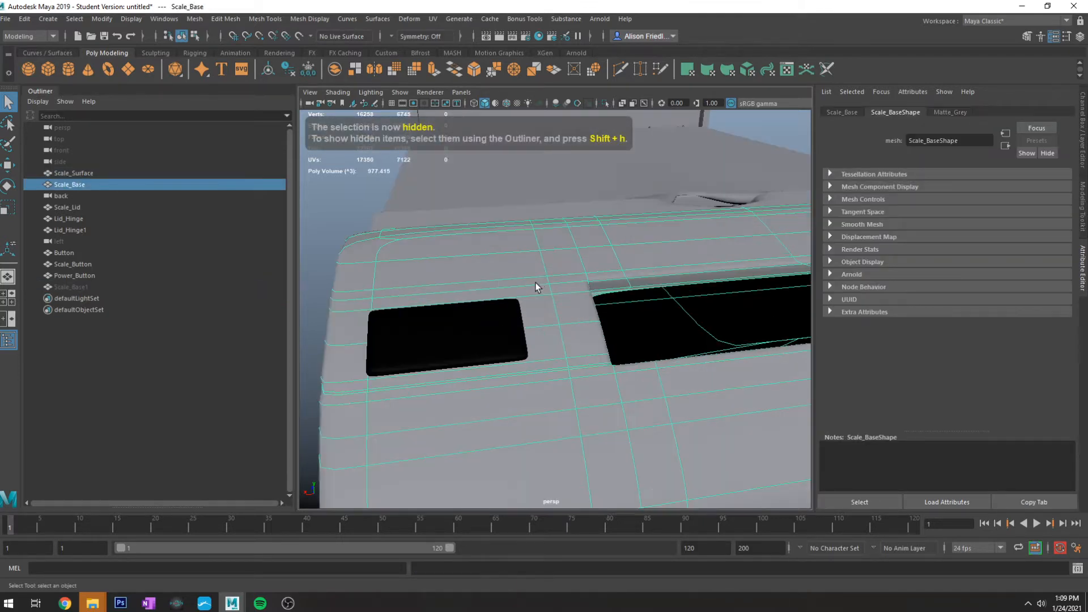
left_click(456, 275)
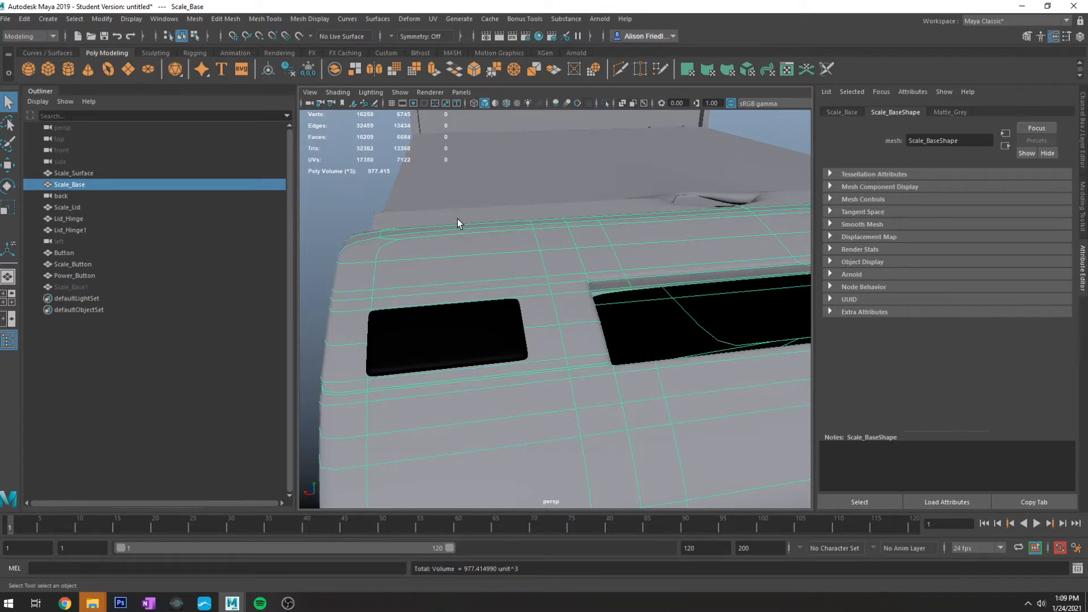
scroll(652, 293, "up", 3)
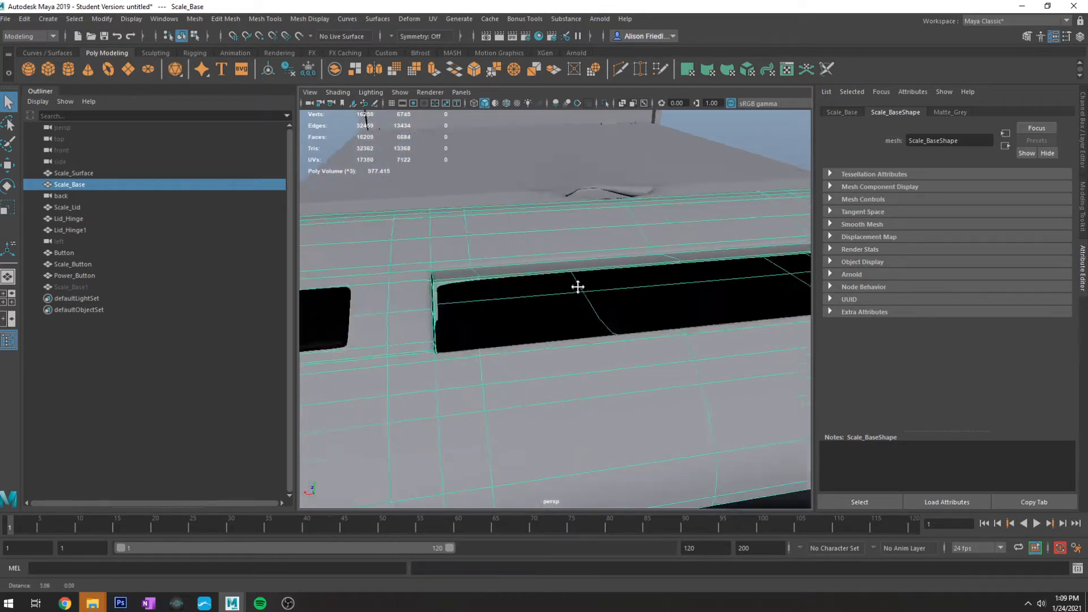
left_click(516, 294)
scroll(561, 299, "down", 2)
left_click_drag(561, 299, 586, 308, "alt")
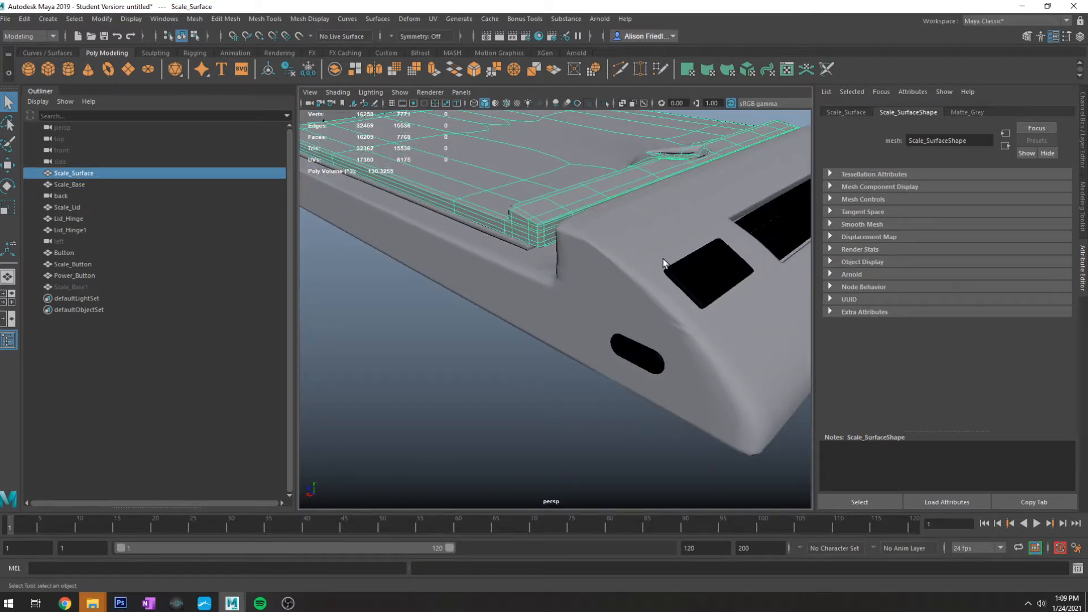
left_click(647, 250)
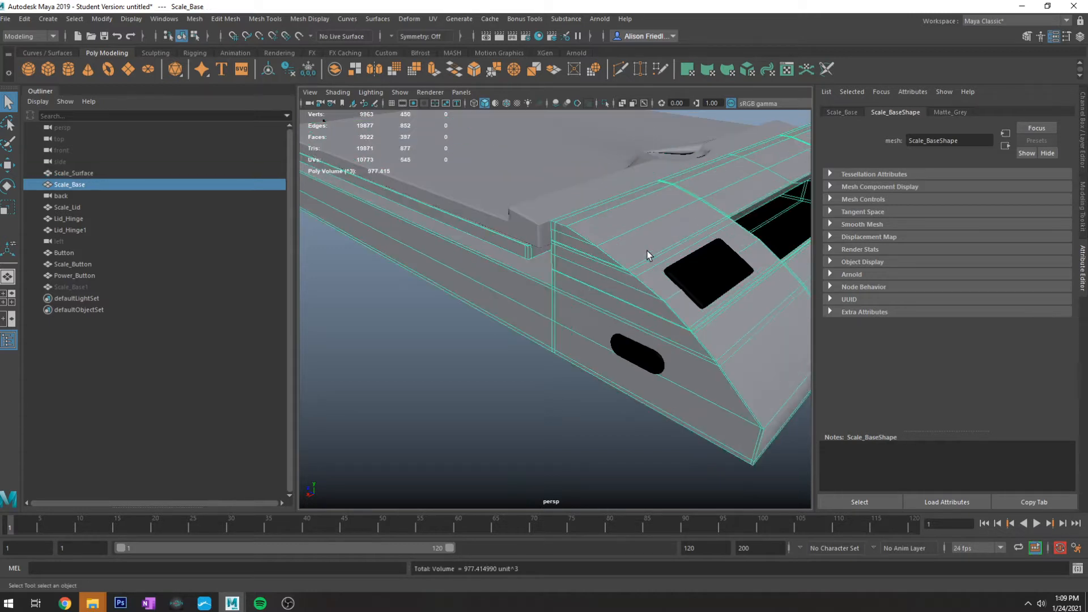
left_click_drag(645, 251, 395, 293, "alt")
left_click_drag(509, 342, 525, 334, "alt")
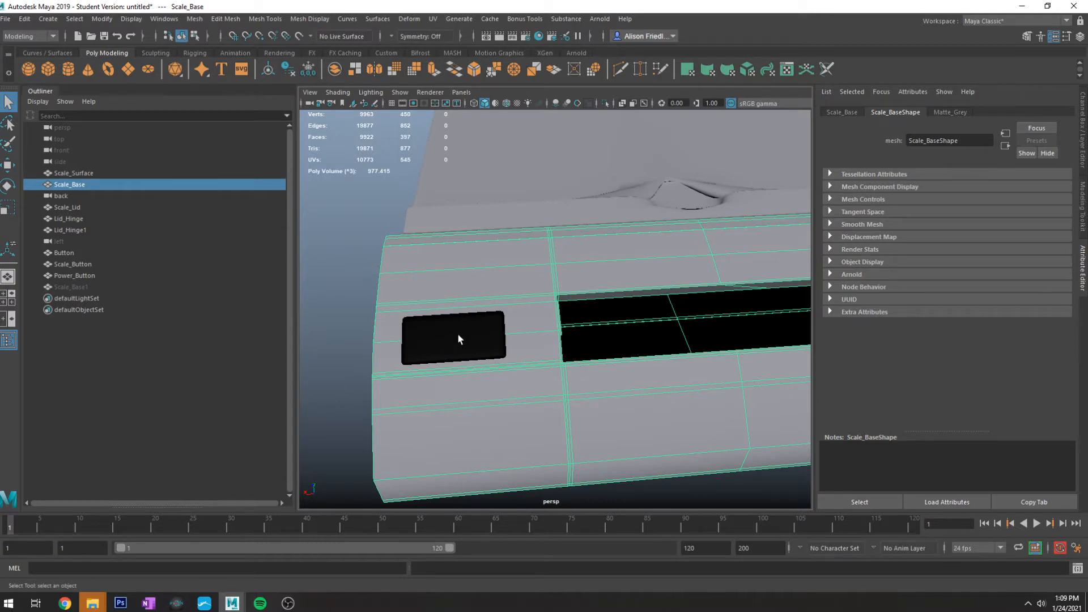
key("ctrl+b")
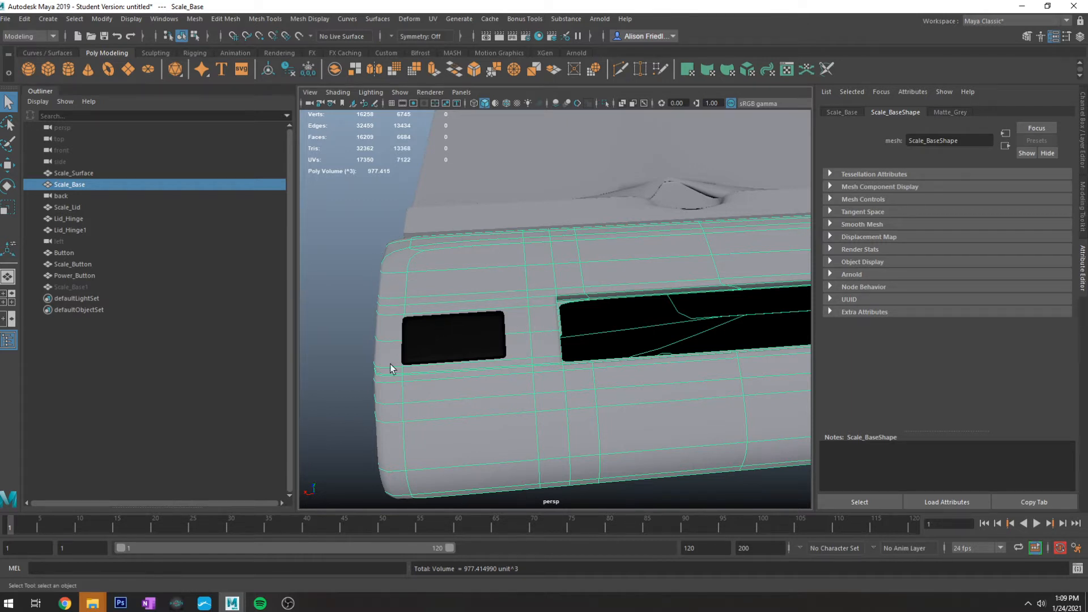
Step: Assign a new Blinn material to Scale_Base
left_click_drag(390, 364, 605, 224, "alt")
left_click(623, 266)
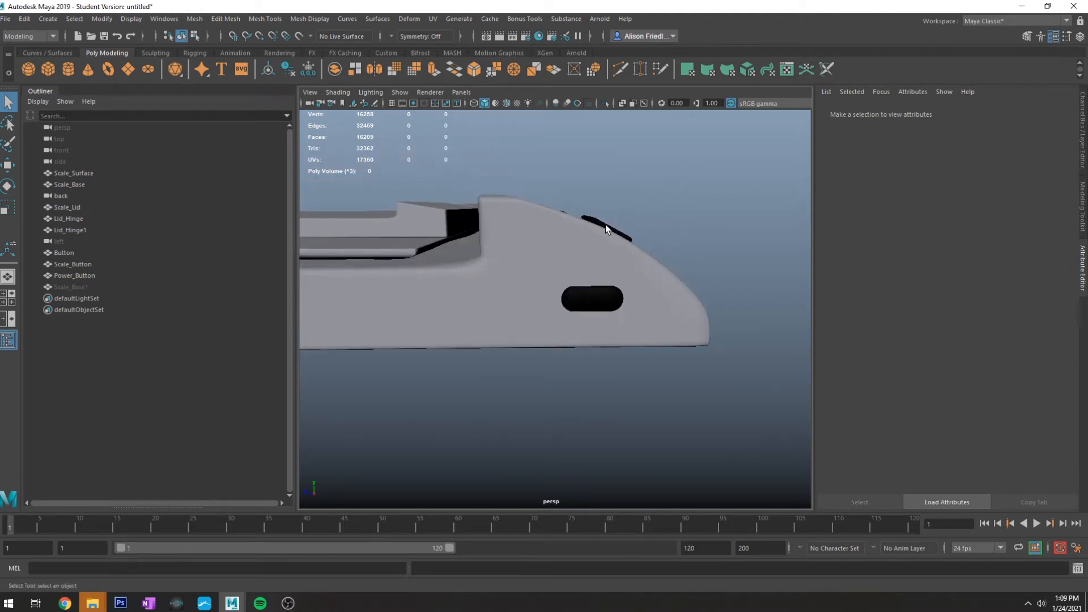
left_click(577, 218)
right_click_drag(577, 219, 587, 510)
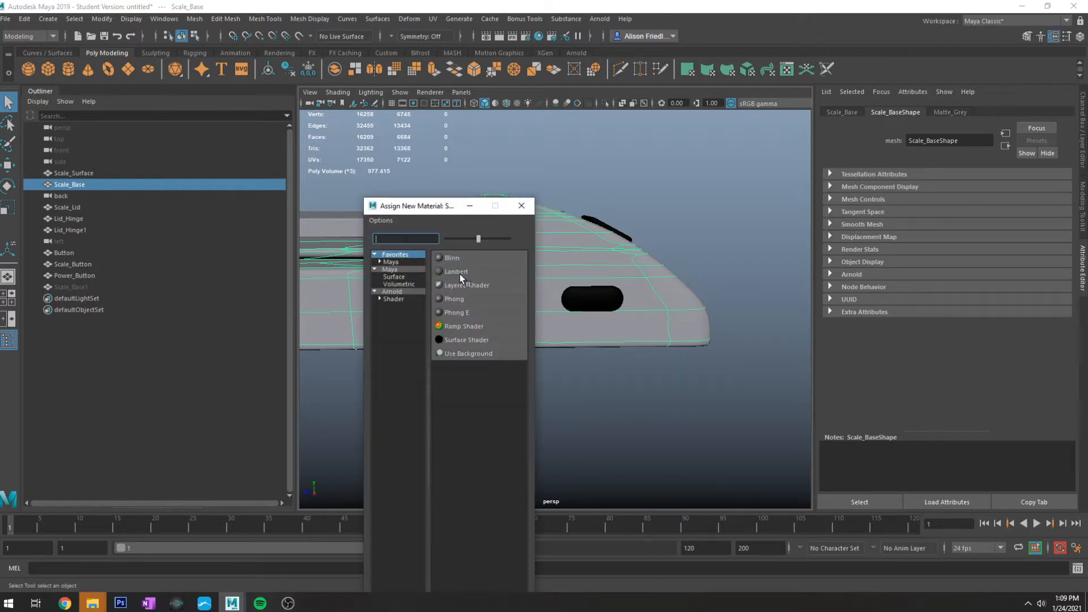
left_click(454, 256)
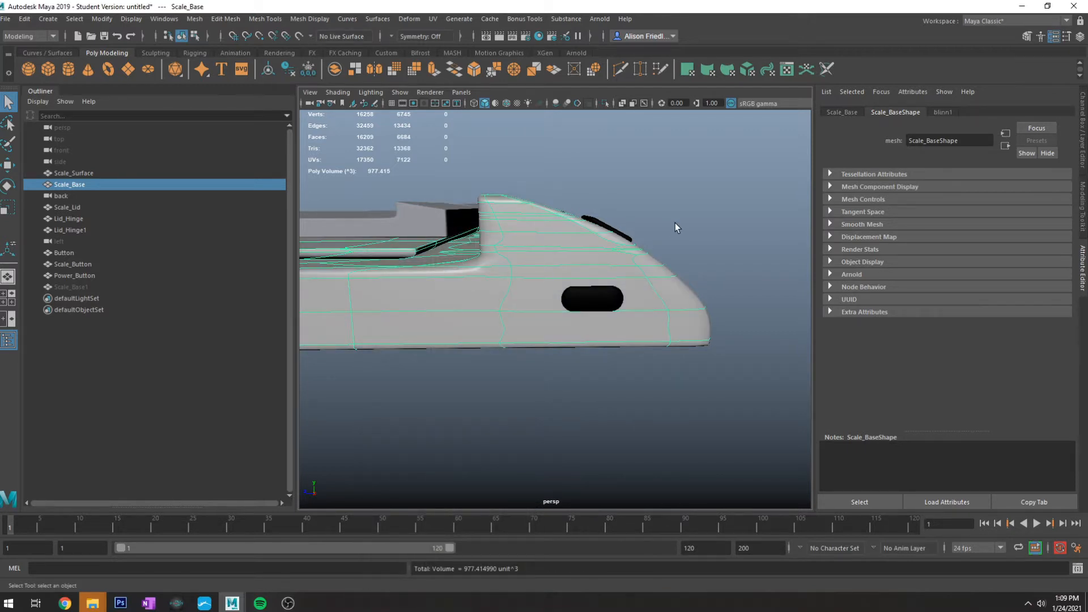
left_click(652, 262)
Step: Insert supporting edge loops with Multi-Cut at the end of Scale_Base beside the Power_Button
left_click_drag(651, 262, 563, 347, "alt")
left_click(427, 299)
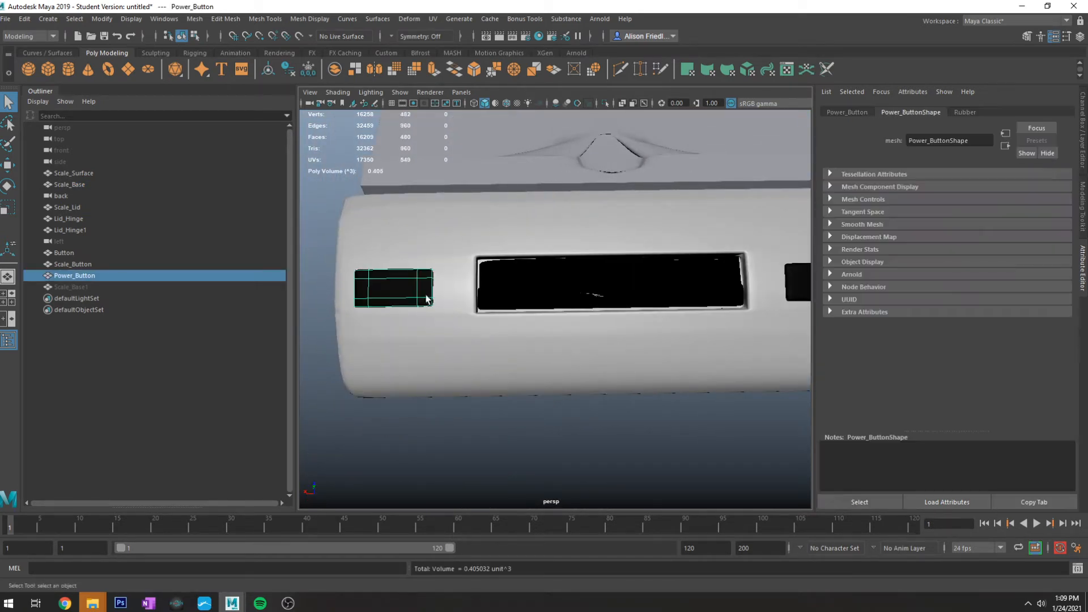
left_click(460, 226)
scroll(460, 226, "up", 3)
middle_click_drag(460, 228, 529, 206, "alt")
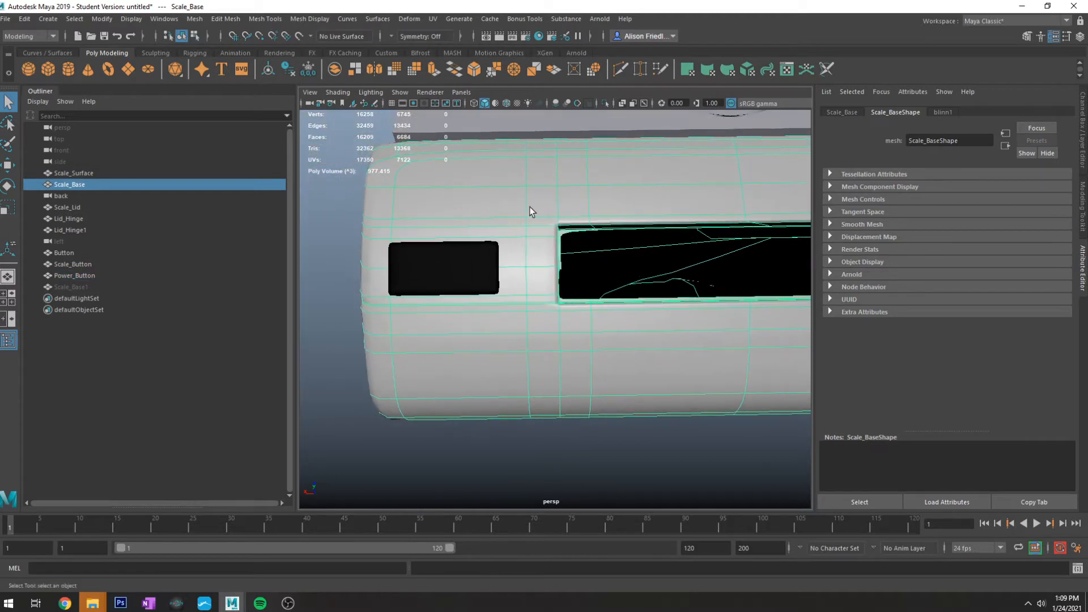
right_click_drag(479, 199, 448, 173, "shift")
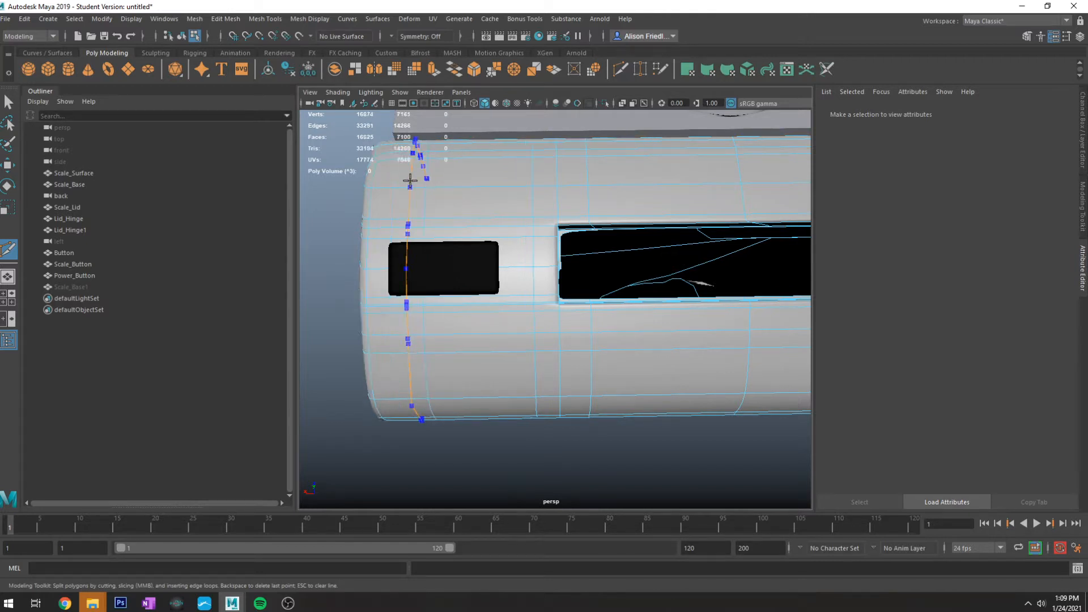
left_click(412, 181, "ctrl")
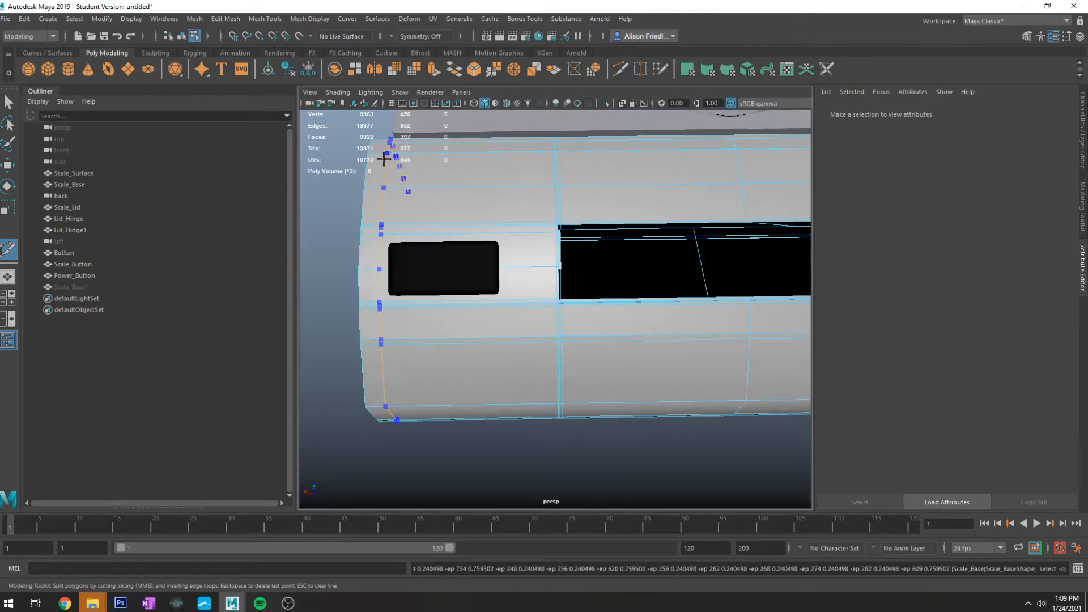
left_click(374, 163, "ctrl")
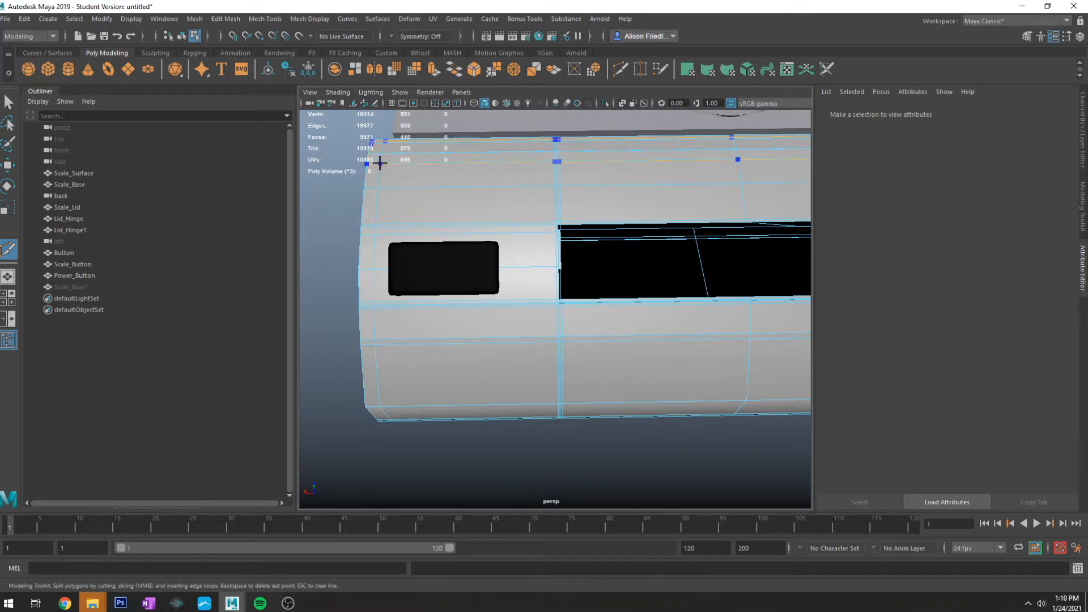
Step: Smooth-preview Scale_Base and examine both of its ends and the edges of the display opening
key("3")
middle_click_drag(481, 216, 562, 282, "alt")
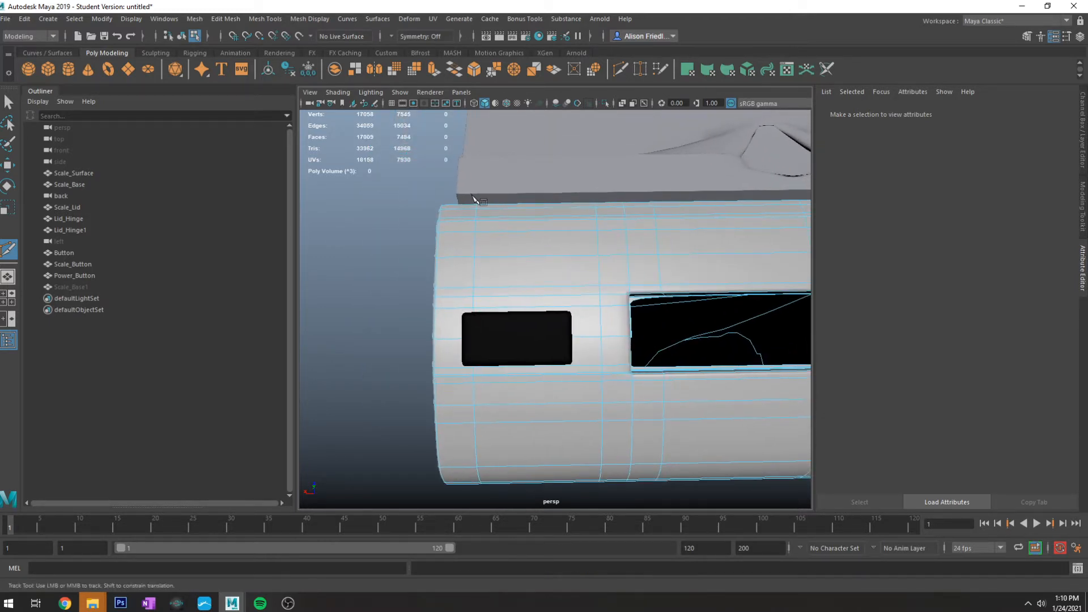
middle_click_drag(622, 219, 374, 227, "alt")
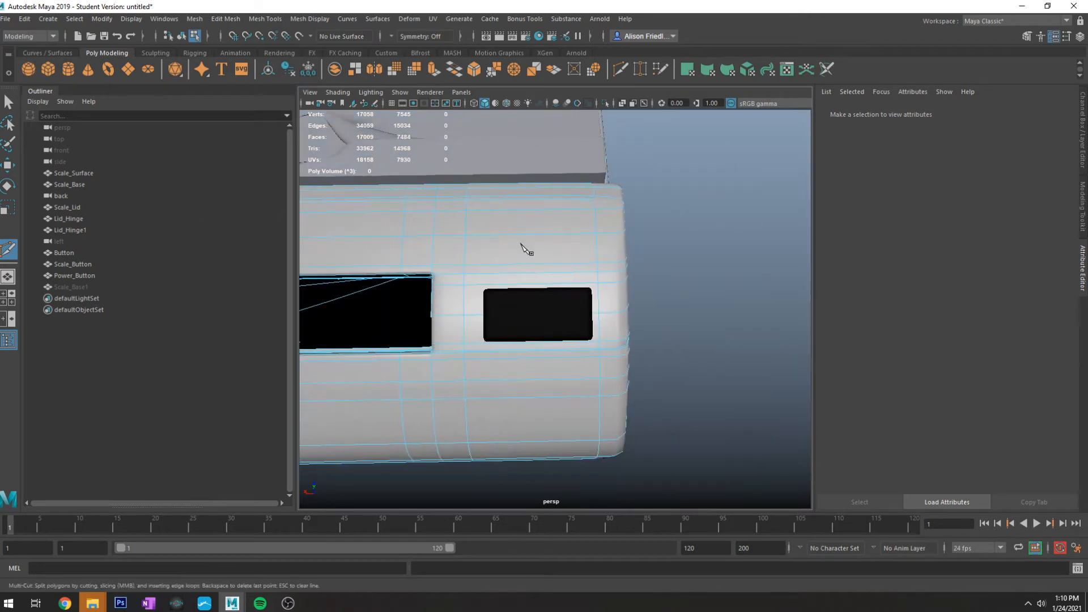
scroll(522, 244, "down", 3)
middle_click_drag(590, 258, 896, 240, "alt")
scroll(544, 278, "up", 5)
left_click(509, 226)
key("Escape")
Step: Turn off the smooth preview and insert an edge loop just outside the display opening's edge on the Power_Button side
middle_click_drag(359, 241, 464, 300, "alt")
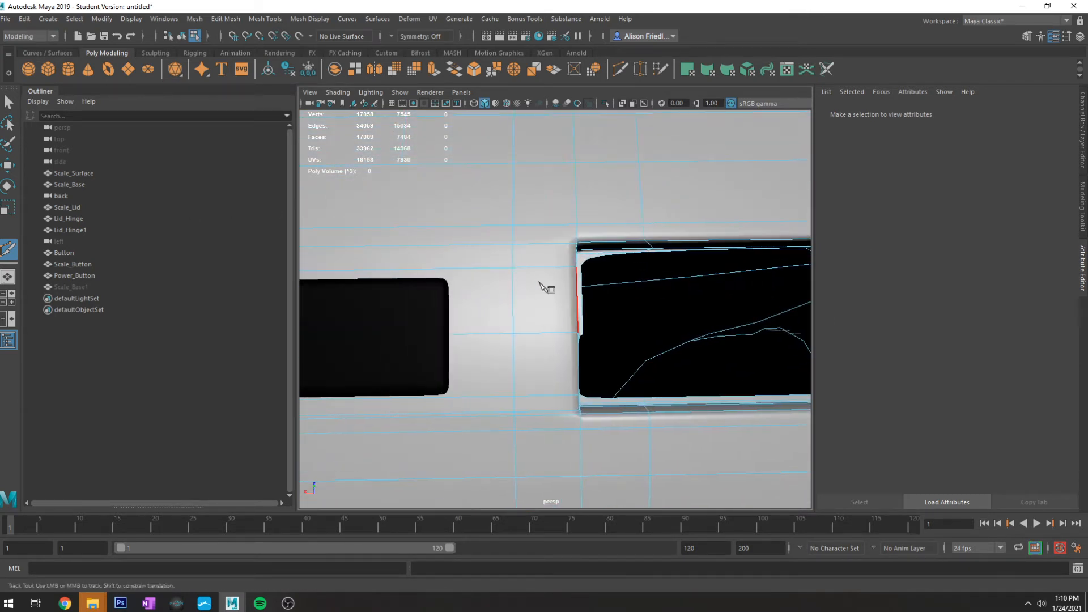
key("1")
scroll(566, 256, "up", 3)
middle_click_drag(578, 249, 528, 275, "alt")
left_click(524, 222, "ctrl")
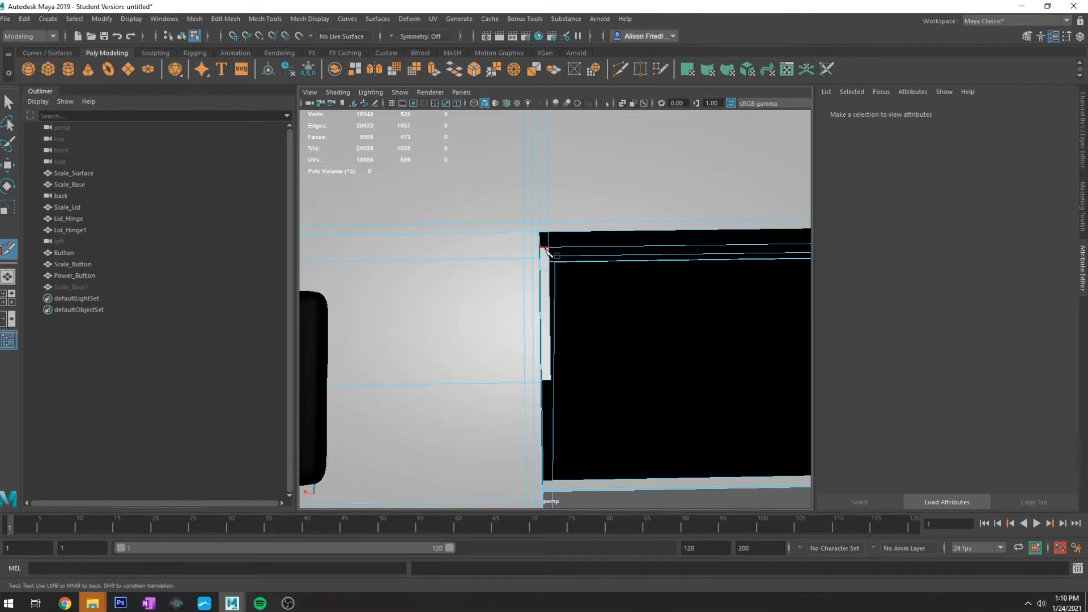
Step: Merge the three neighbouring vertices at the display opening's upper corner on the Power_Button side into one
key("q")
right_click_drag(530, 223, 521, 224)
left_click(523, 232)
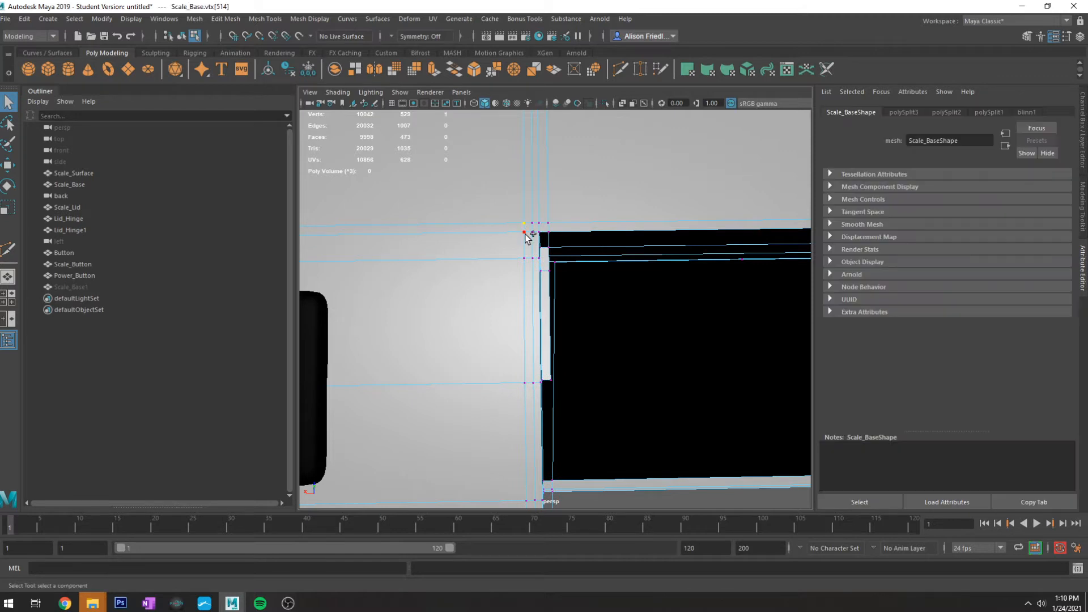
left_click_drag(525, 264, 671, 201, "alt")
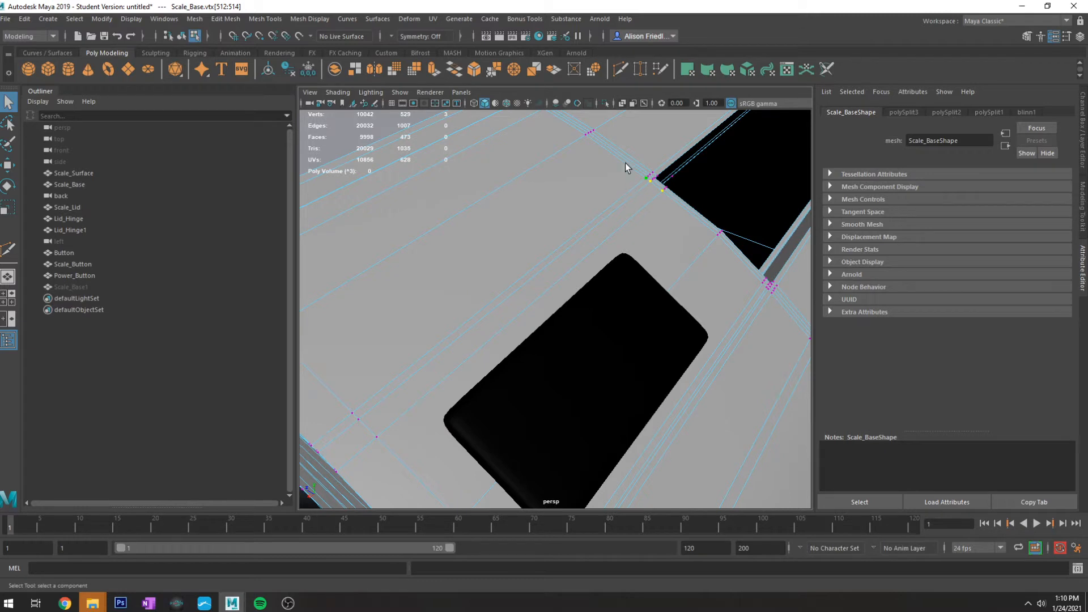
scroll(693, 185, "up", 4)
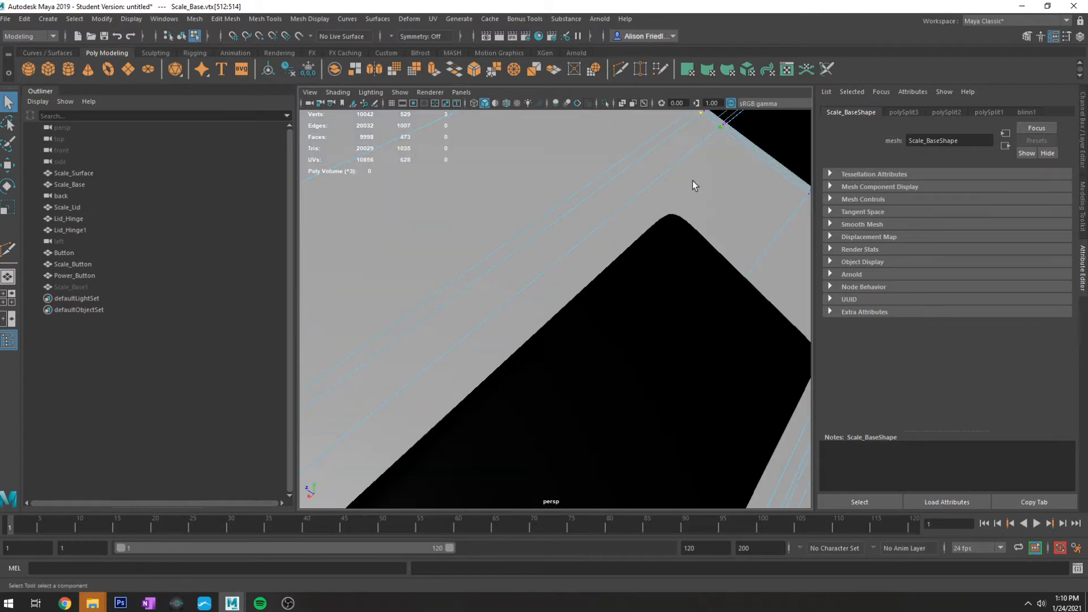
middle_click_drag(693, 184, 602, 296, "alt")
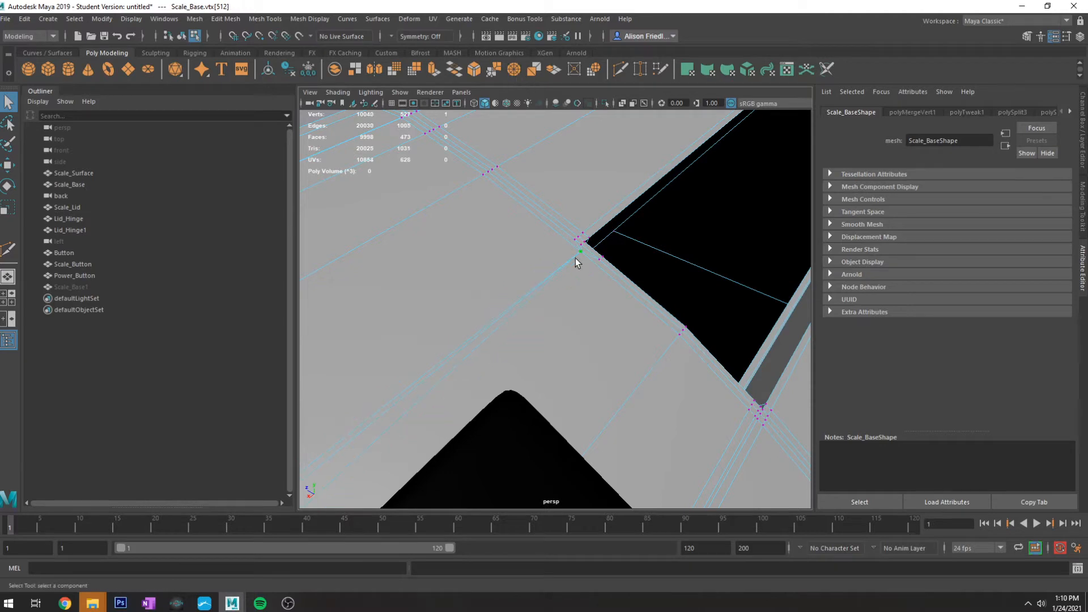
Step: Select the extra edge loop running from the merged corner vertex past the Power_Button and delete it
right_click_drag(576, 259, 572, 217)
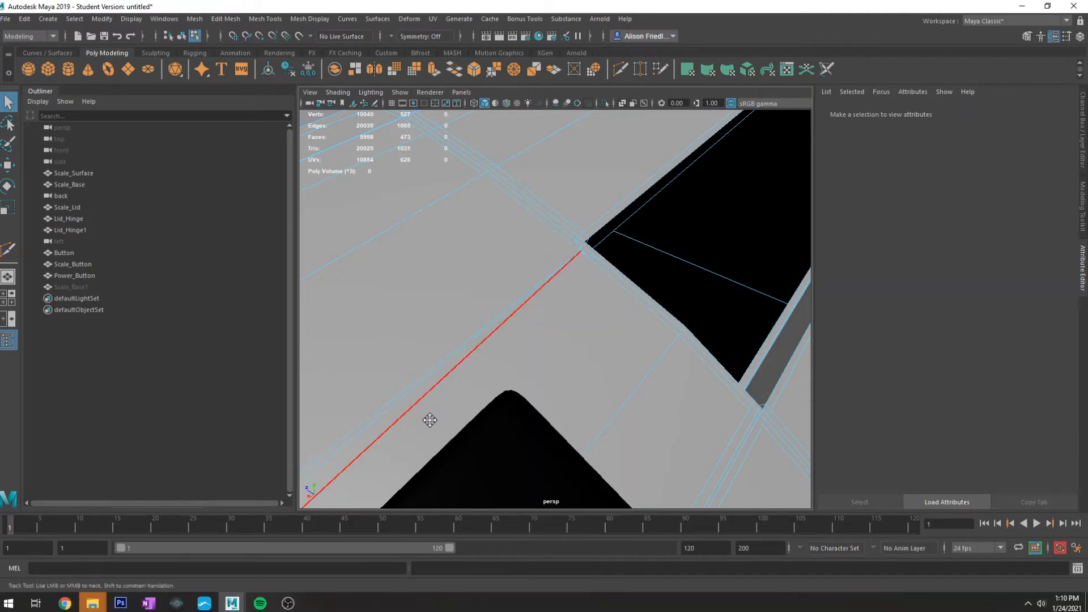
scroll(445, 405, "up", 3)
scroll(671, 238, "up", 5)
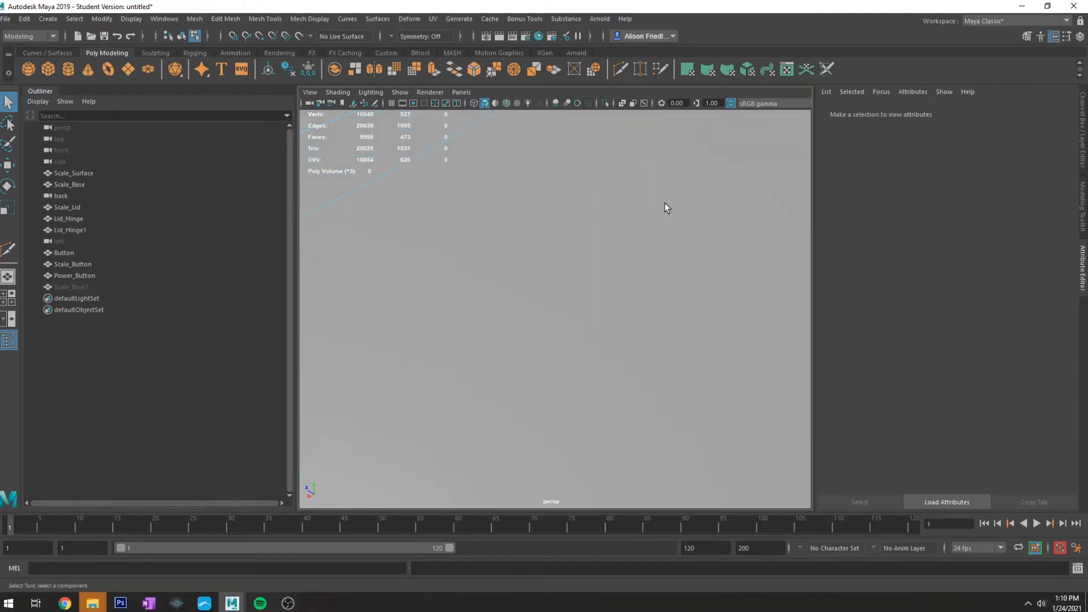
scroll(607, 291, "down", 3)
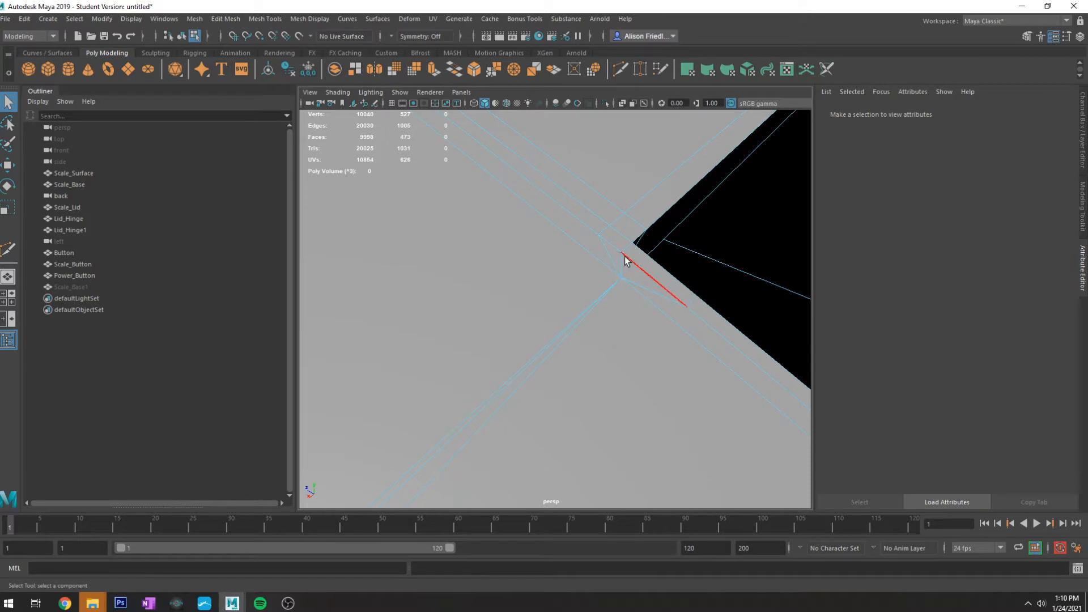
key("3")
key("1")
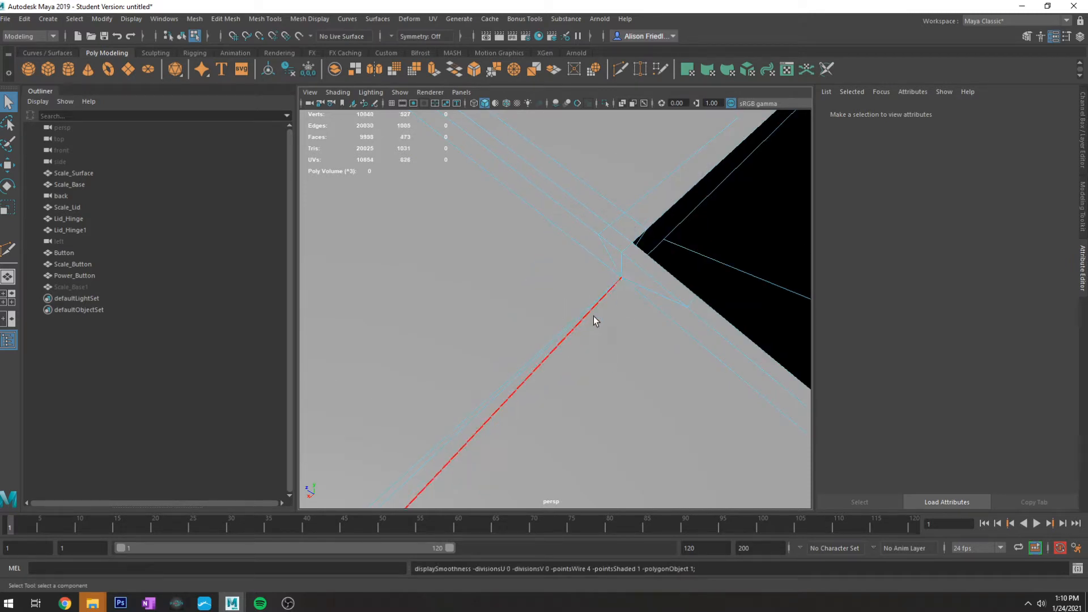
left_click(541, 370)
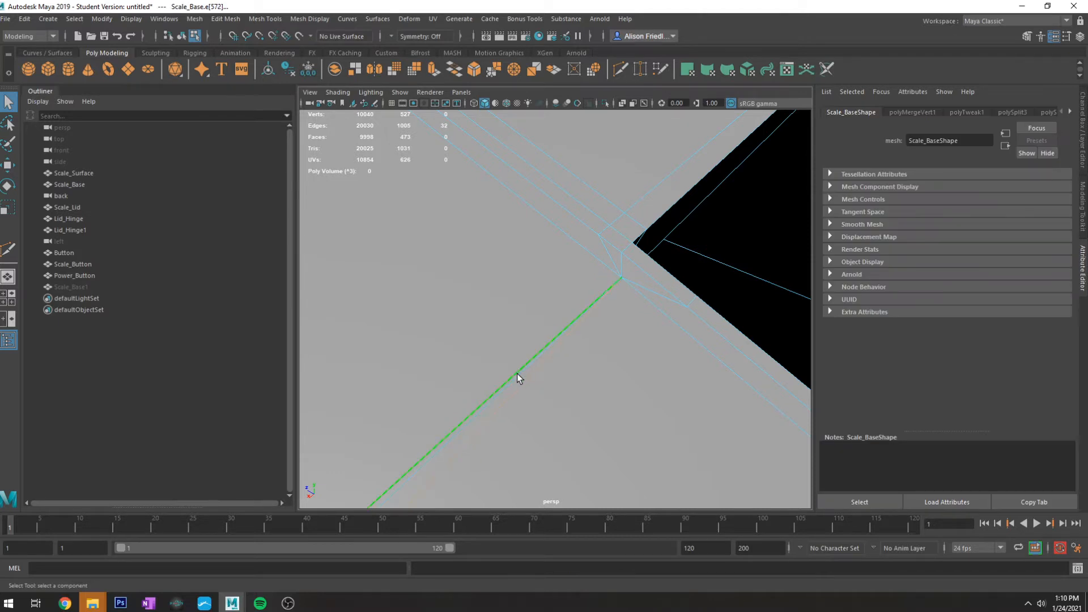
key("f")
middle_click_drag(556, 341, 637, 221, "alt")
left_click_drag(509, 240, 537, 235, "alt")
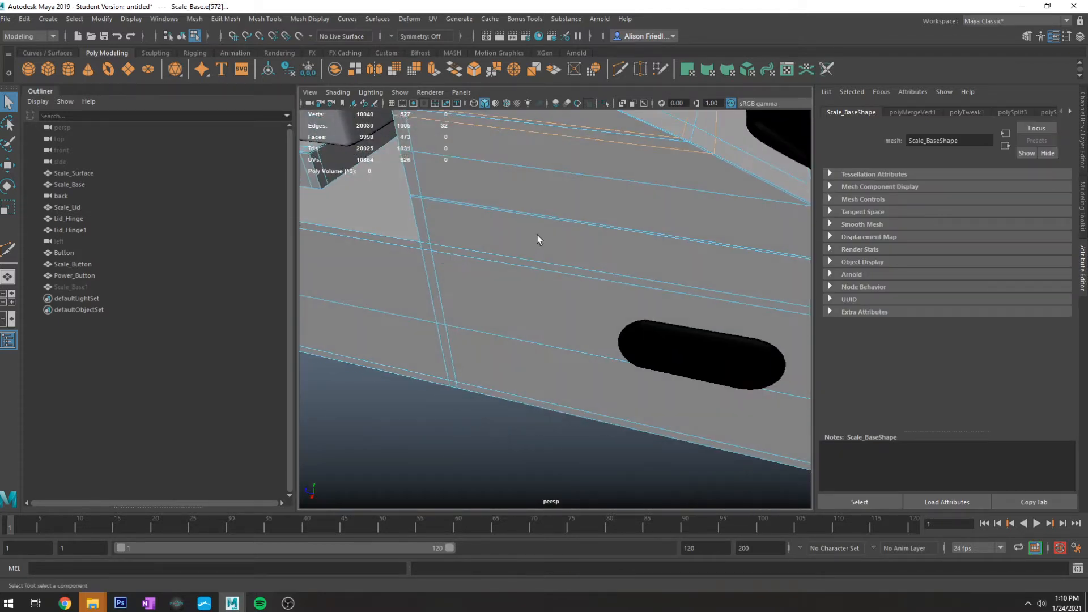
middle_click_drag(537, 235, 525, 294, "alt")
scroll(524, 148, "down", 5)
left_click_drag(599, 229, 600, 376, "alt")
key("Delete")
Step: Return Scale_Base to object mode and inspect the smoothed surface around the display opening
key("w")
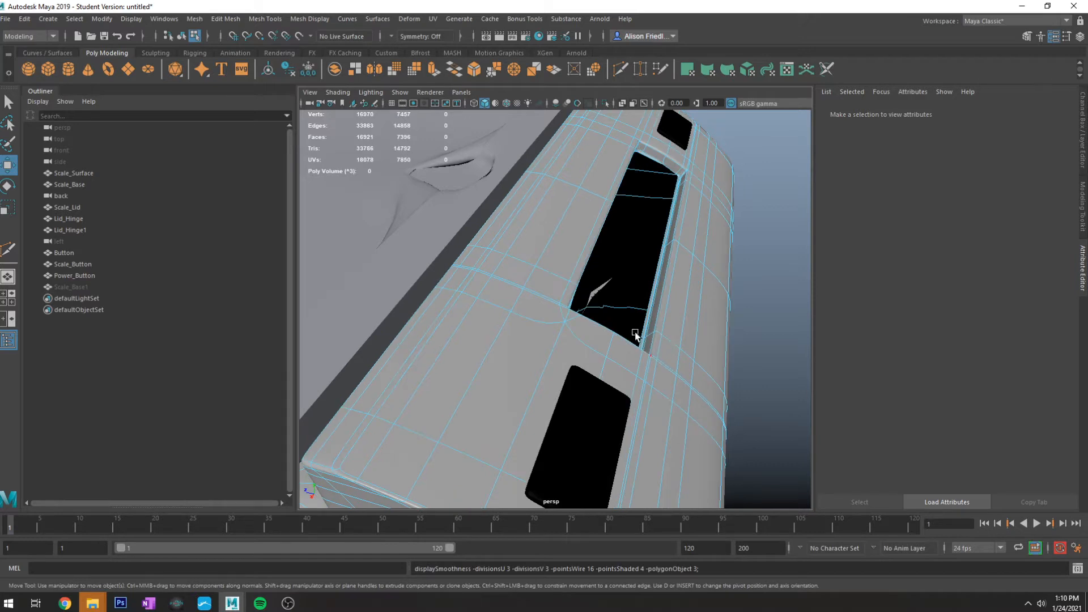
right_click_drag(597, 239, 541, 311)
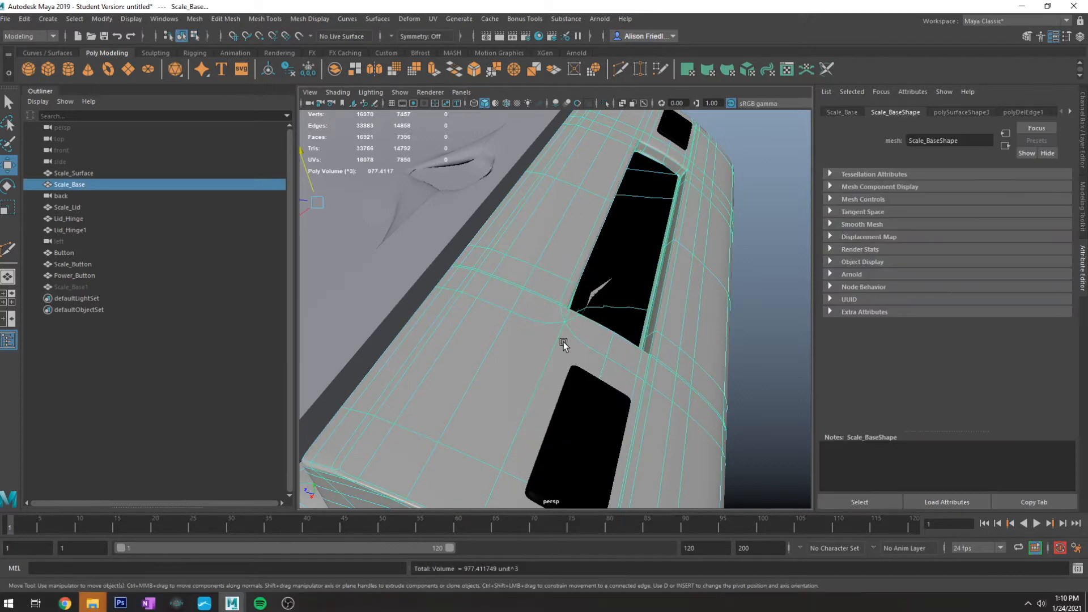
left_click(595, 292)
left_click_drag(595, 292, 457, 372, "alt")
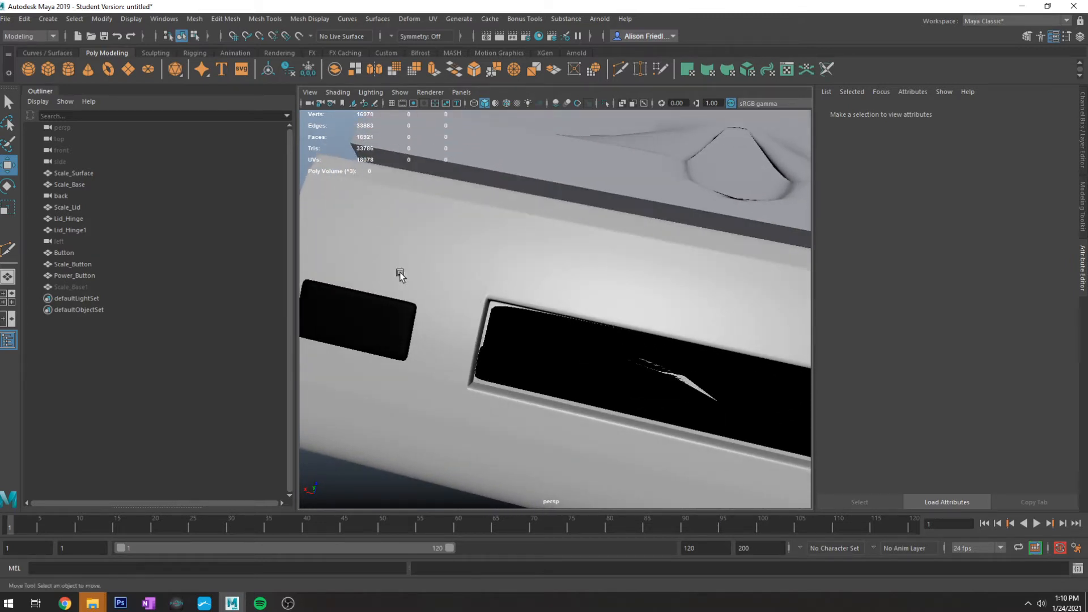
Step: Turn off the smooth preview on Scale_Base and insert an edge loop just above the display opening's upper edge
left_click_drag(679, 335, 559, 261, "alt")
left_click(561, 260)
scroll(620, 250, "up", 4)
middle_click_drag(619, 250, 644, 457, "alt")
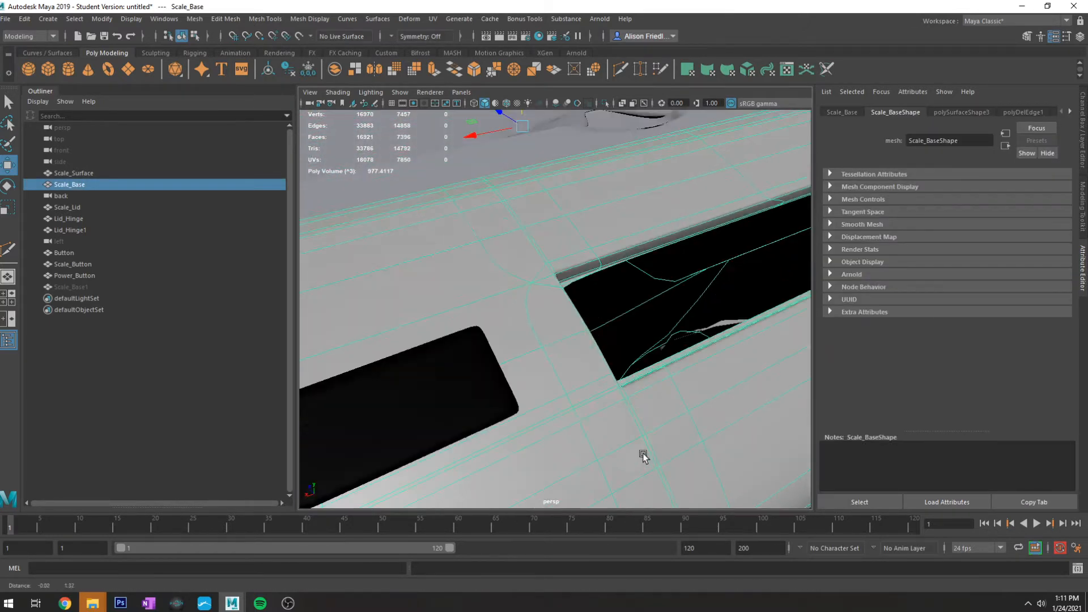
left_click_drag(644, 457, 559, 309, "alt")
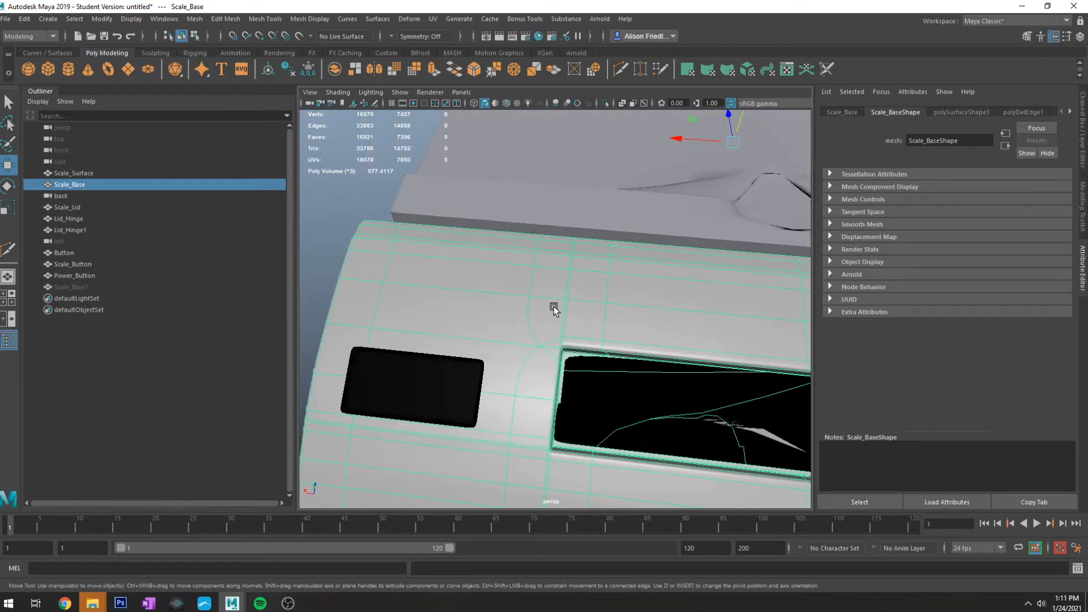
scroll(569, 321, "up", 3)
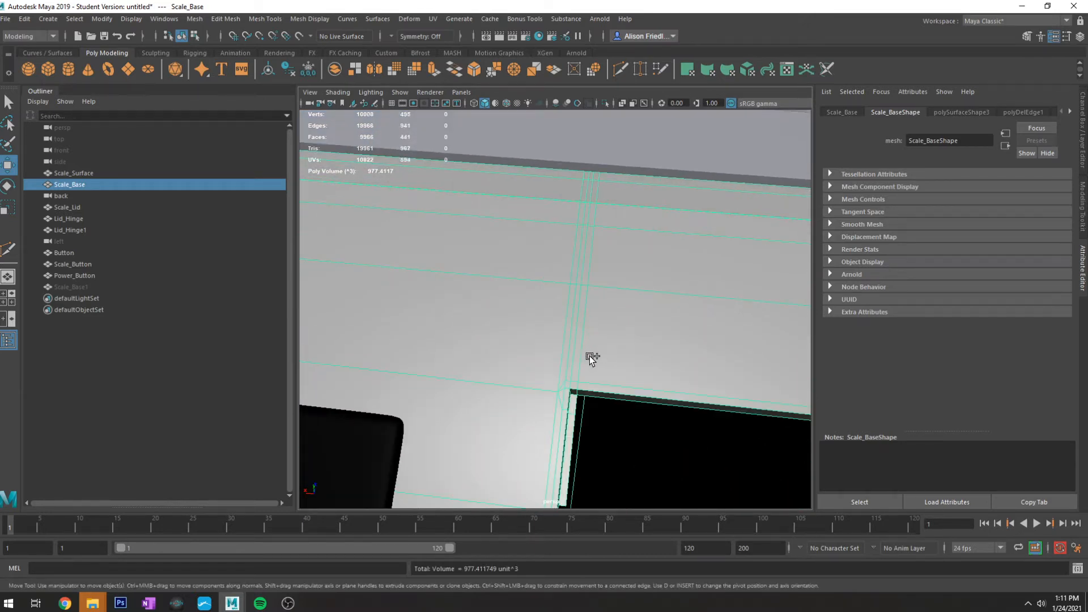
key("ctrl+shift+x")
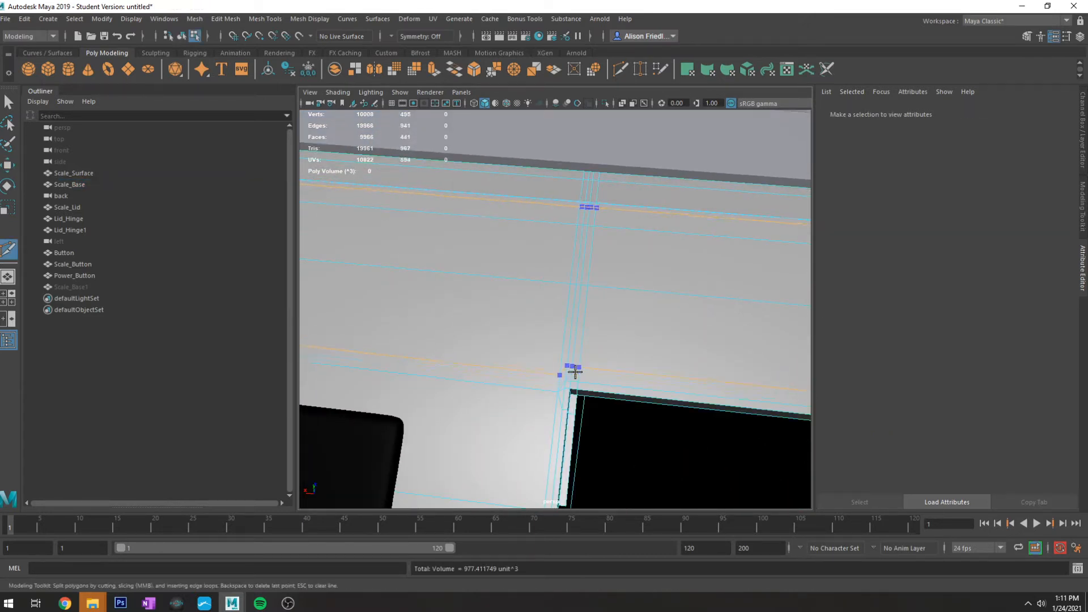
key("Return")
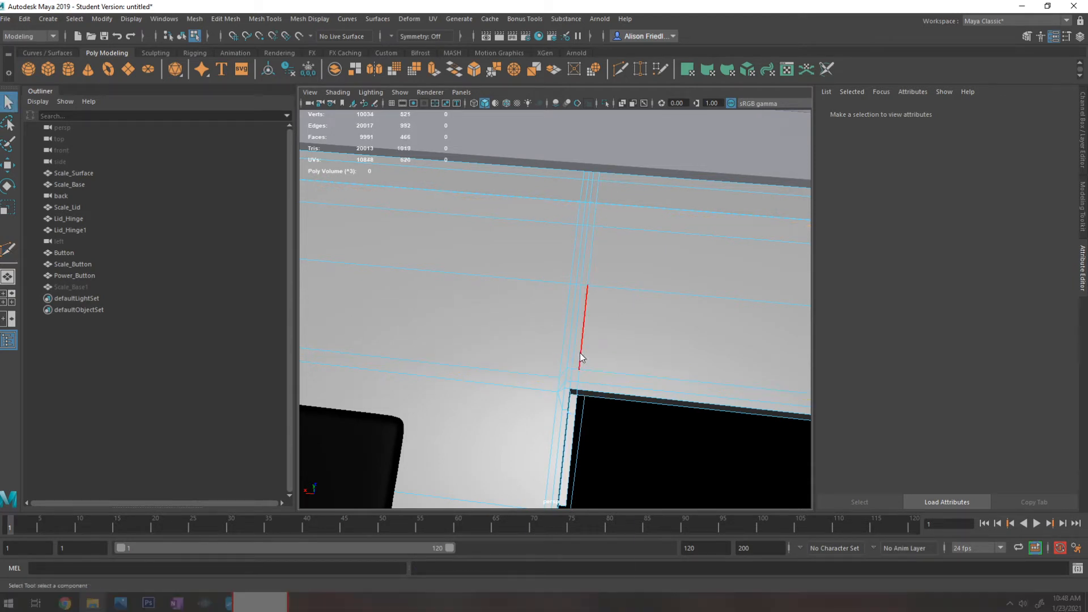
Step: Merge the three neighbouring vertices on the new loop above the display opening's Power_Button-side corner into one
right_click_drag(580, 290, 540, 277)
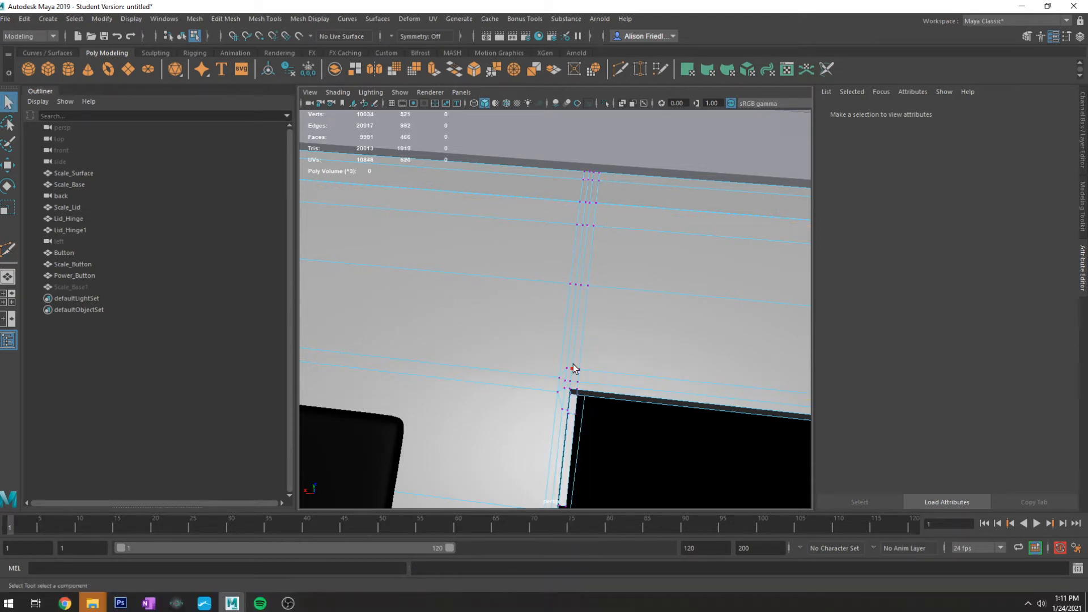
left_click(571, 369)
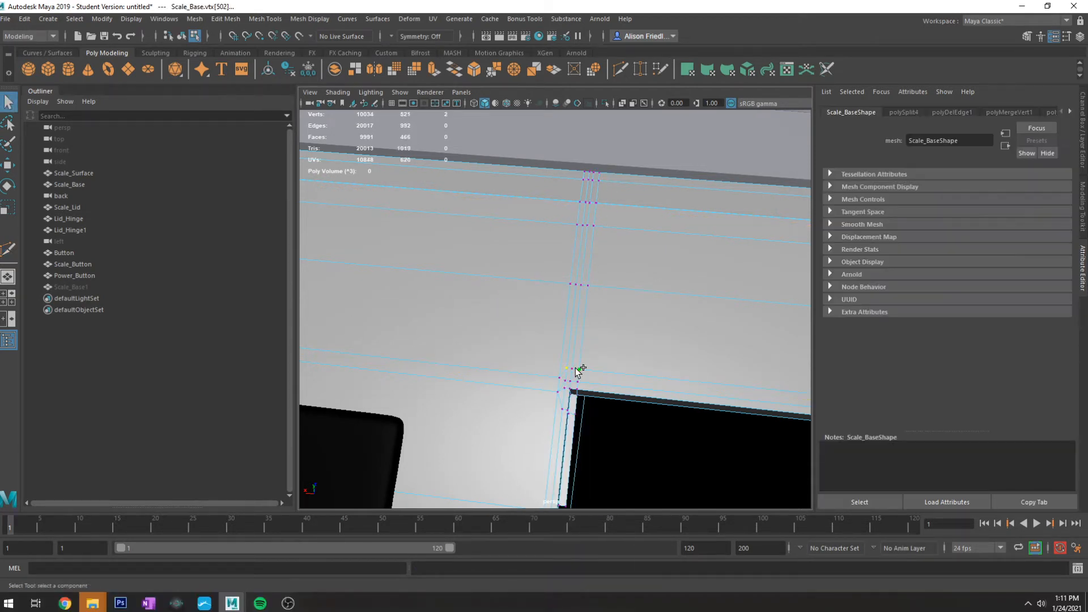
left_click(514, 69)
Step: Select the two extra edge loops running upward from the merged vertex and delete them
right_click_drag(590, 283, 590, 241)
double_click(587, 314)
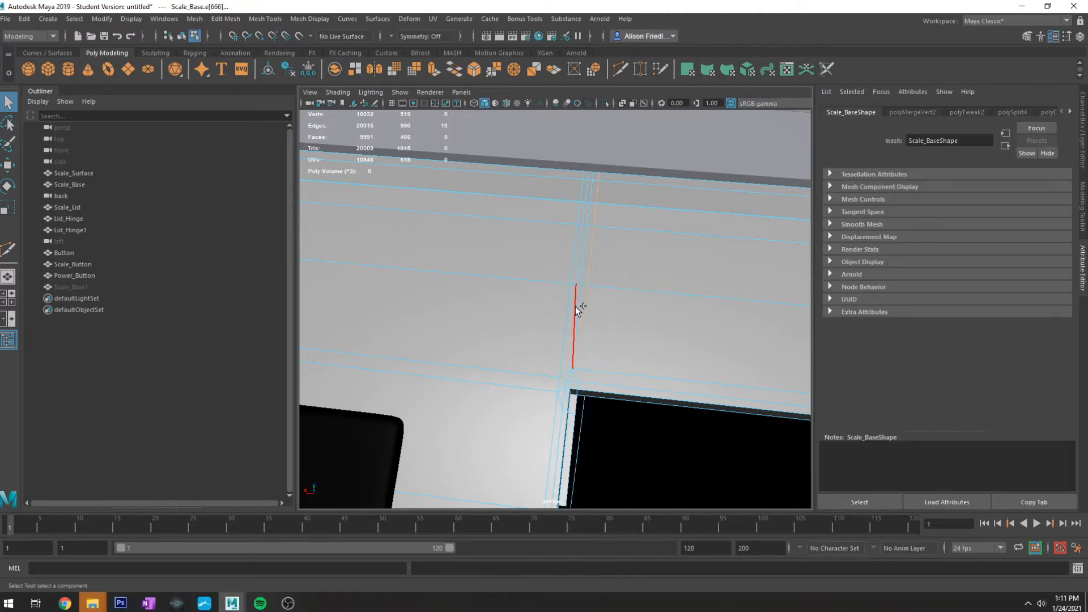
double_click(576, 306, "shift")
key("Delete")
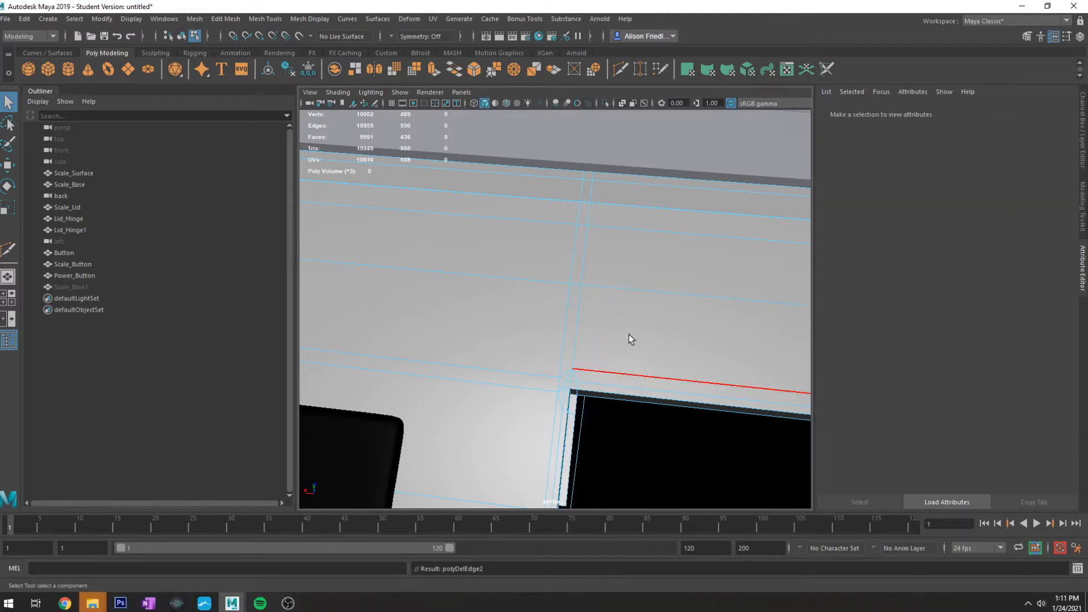
Step: Select the edges running upward beside the display opening's corner, leaving out the lowest ones, and move them toward the Power_Button side
left_click_drag(628, 334, 577, 332, "alt")
double_click(577, 333)
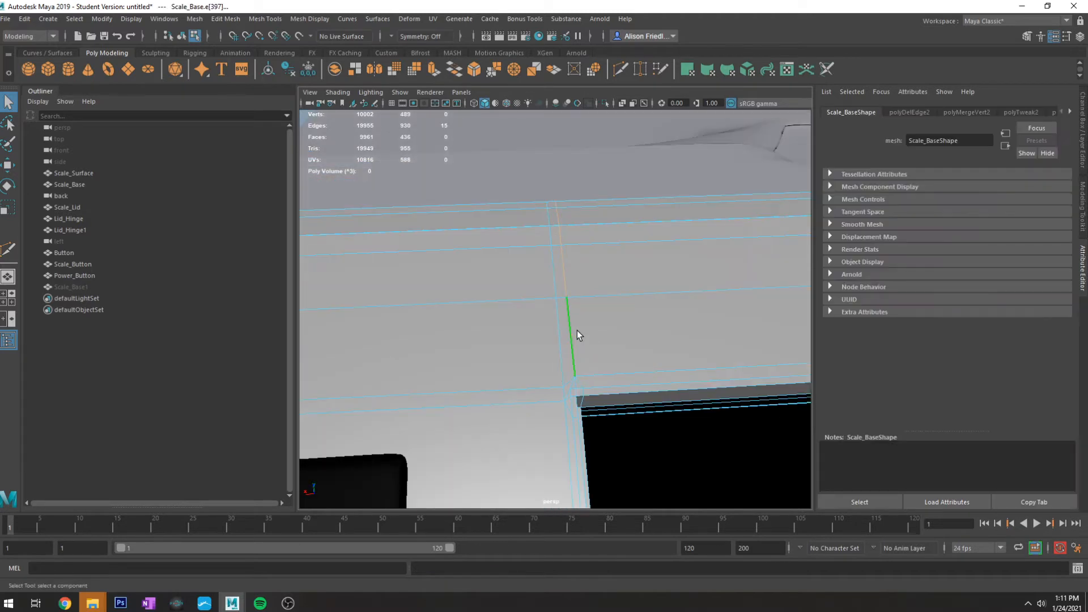
left_click(561, 348, "ctrl")
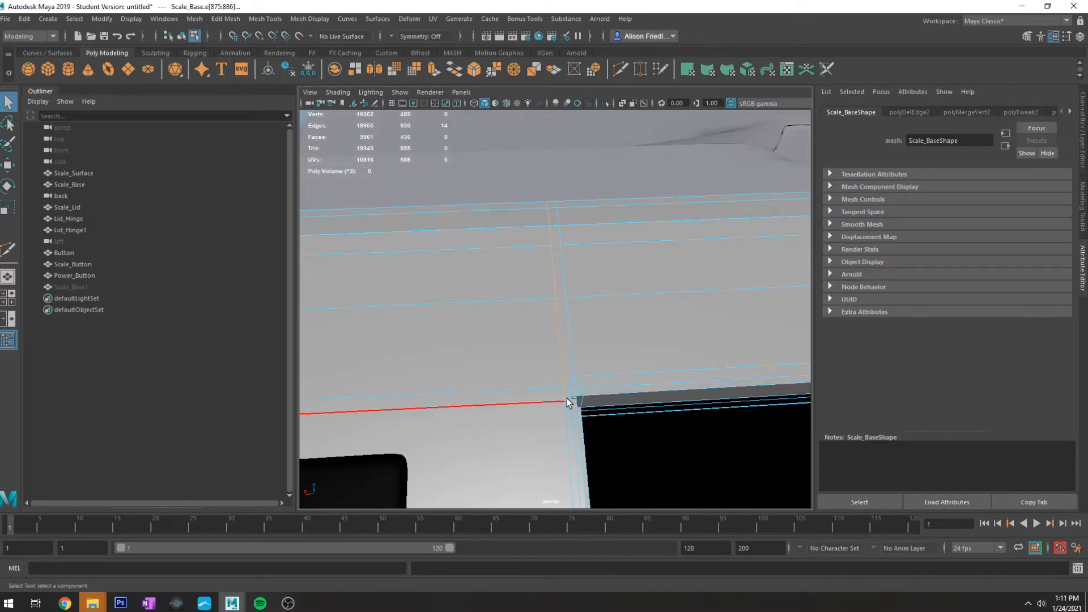
key("w")
scroll(627, 330, "down", 3)
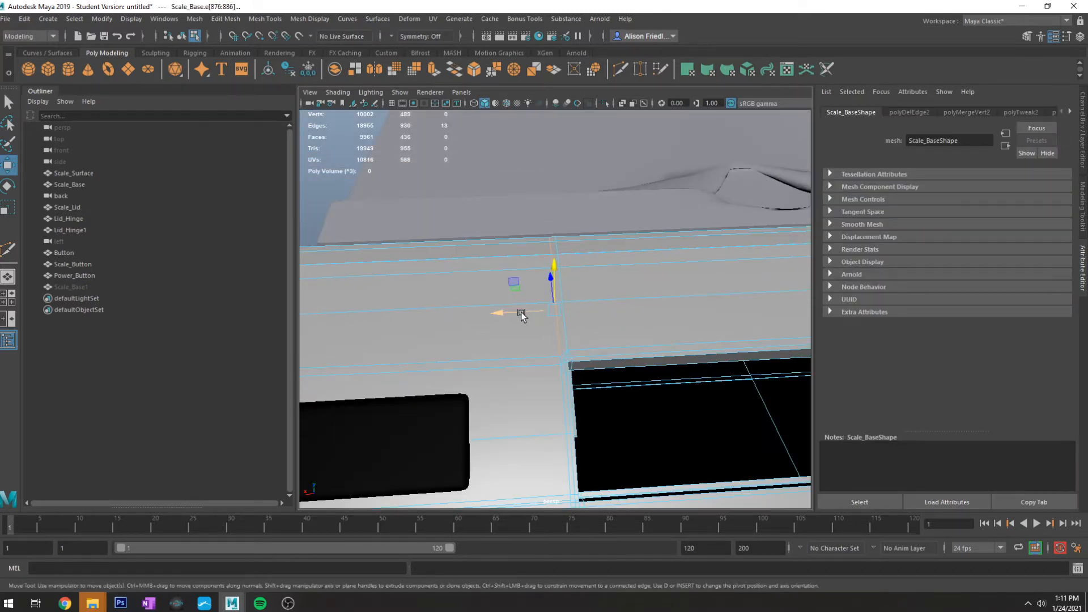
left_click_drag(521, 312, 503, 316)
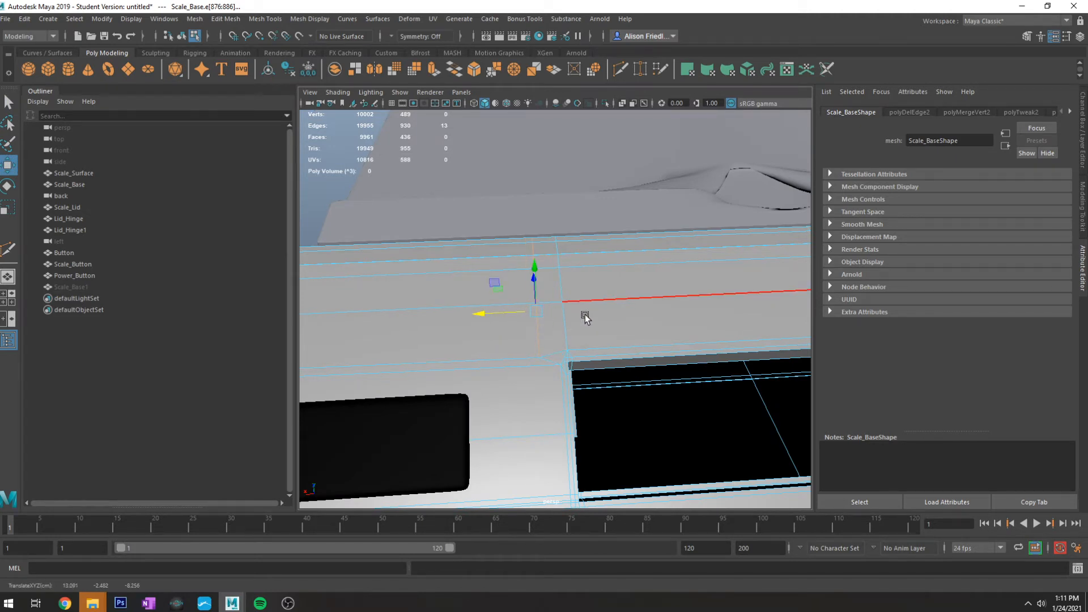
Step: Turn on the smooth preview, return Scale_Base to object mode and inspect the display opening's corner
key("3")
right_click_drag(598, 262, 638, 245)
left_click_drag(539, 318, 485, 261, "alt")
left_click(485, 249)
left_click_drag(615, 351, 515, 299, "alt")
left_click_drag(612, 298, 590, 318, "alt")
left_click(575, 422)
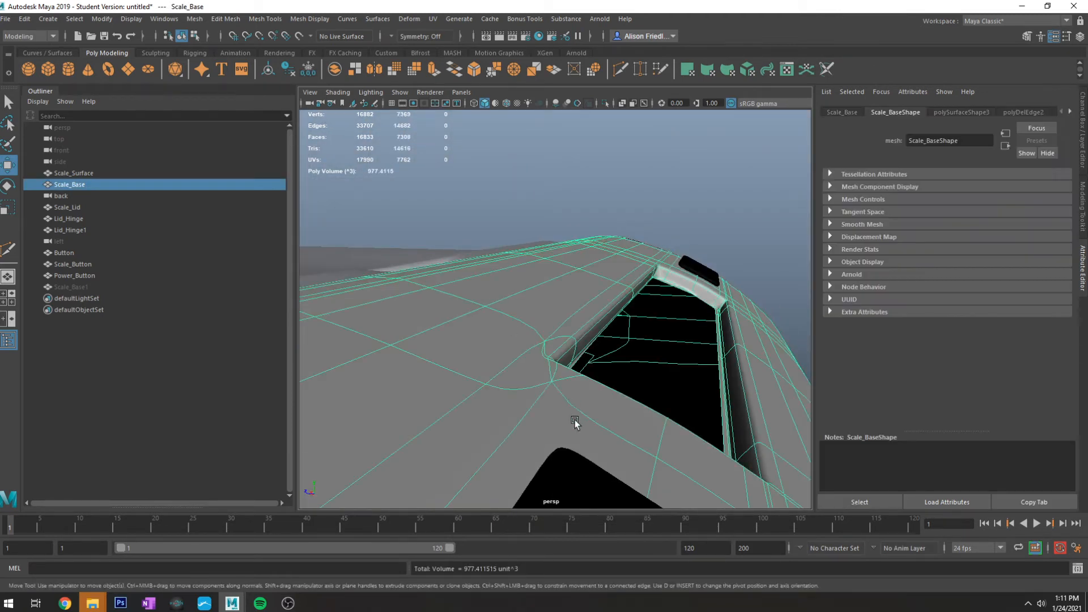
Step: With smoothing off, use Multi-Cut to insert edge loops on Scale_Base closely framing the Power_Button outline
left_click_drag(574, 422, 552, 256, "alt")
right_click_drag(629, 267, 636, 275, "shift")
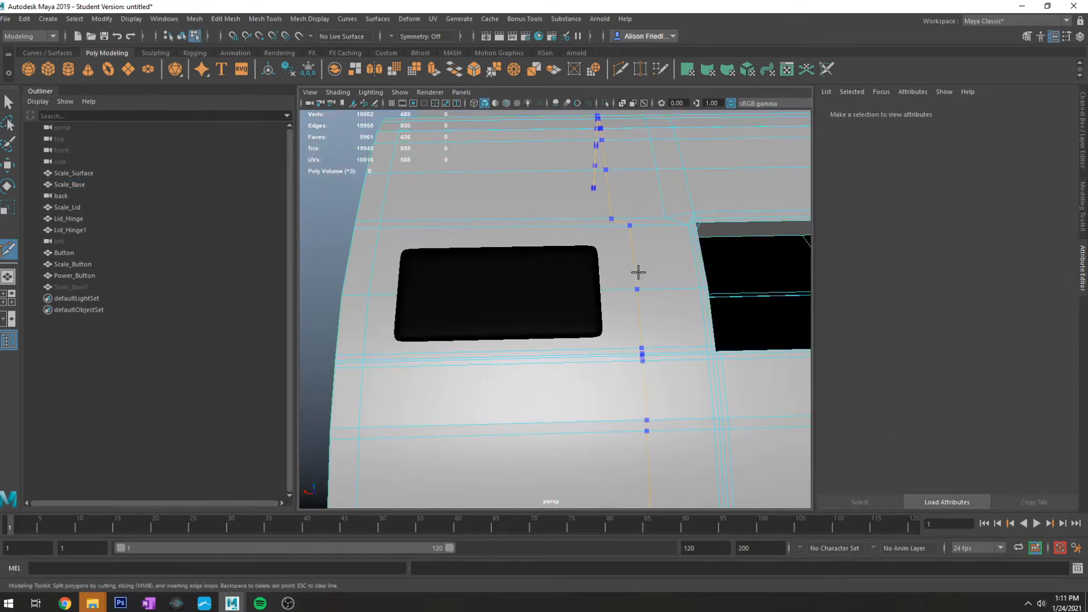
left_click(604, 280, "ctrl")
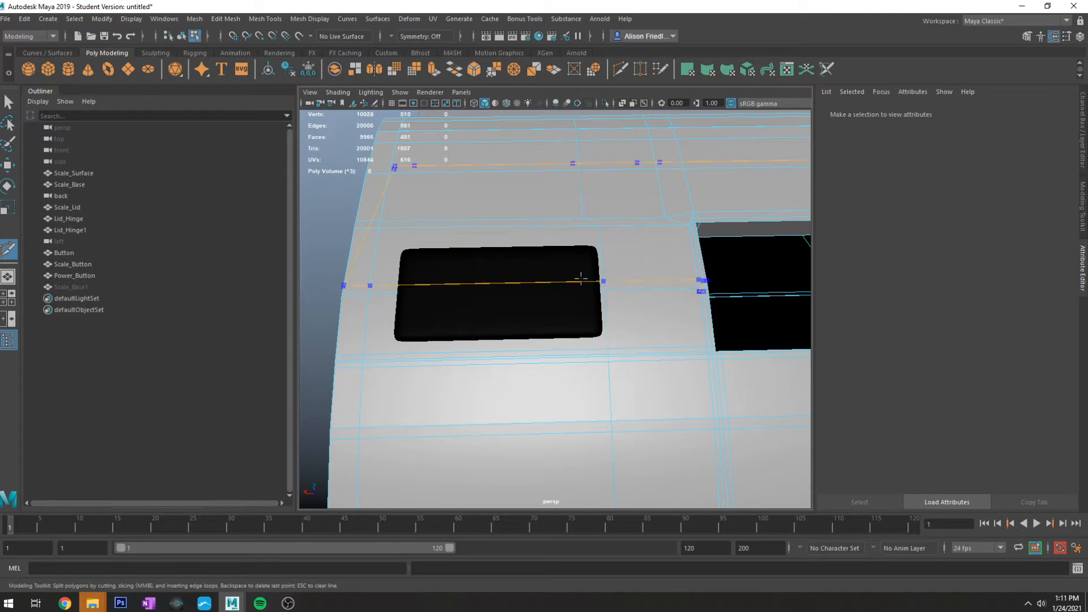
left_click(393, 280, "ctrl")
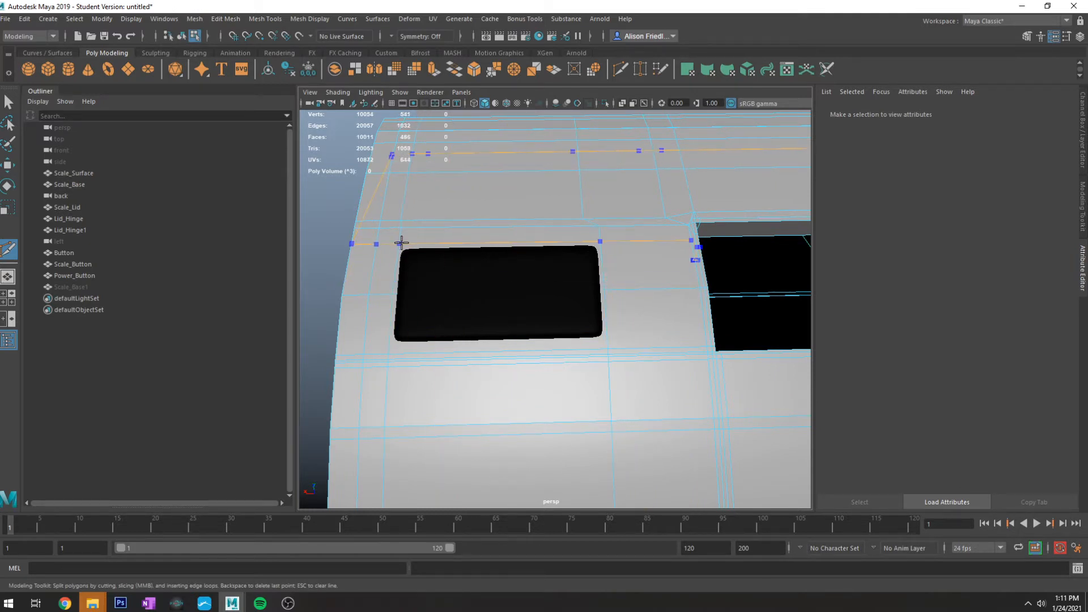
left_click(382, 344, "ctrl")
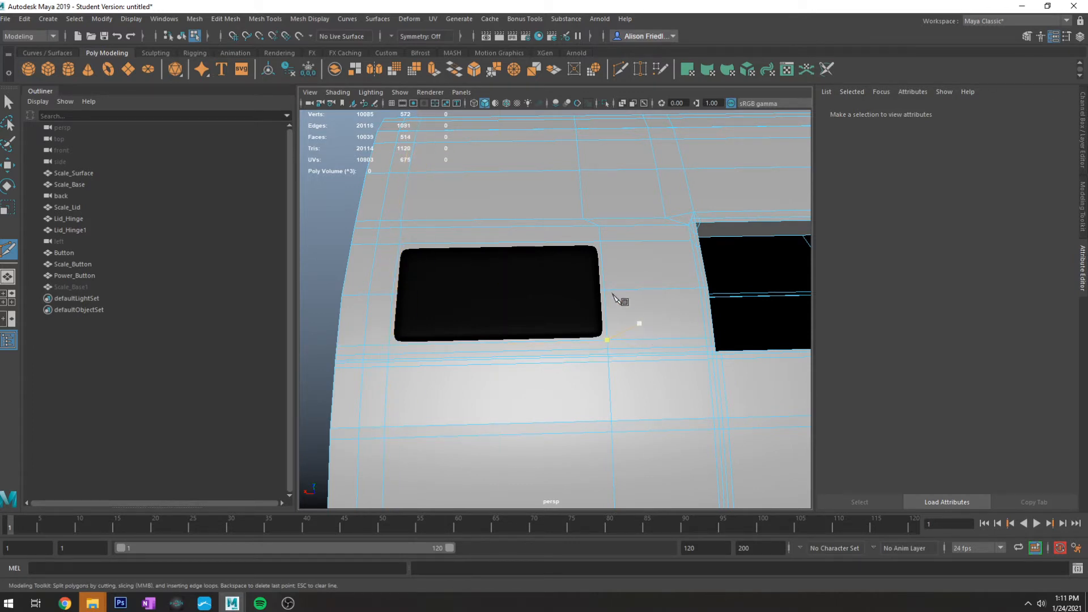
Step: Select the two Scale_Base faces behind Power_Button and extrude them three times to form an inset recess, offsetting the last about -0.02 in local Z
left_click_drag(624, 301, 615, 302, "alt")
middle_click_drag(413, 279, 588, 223, "alt")
key("q")
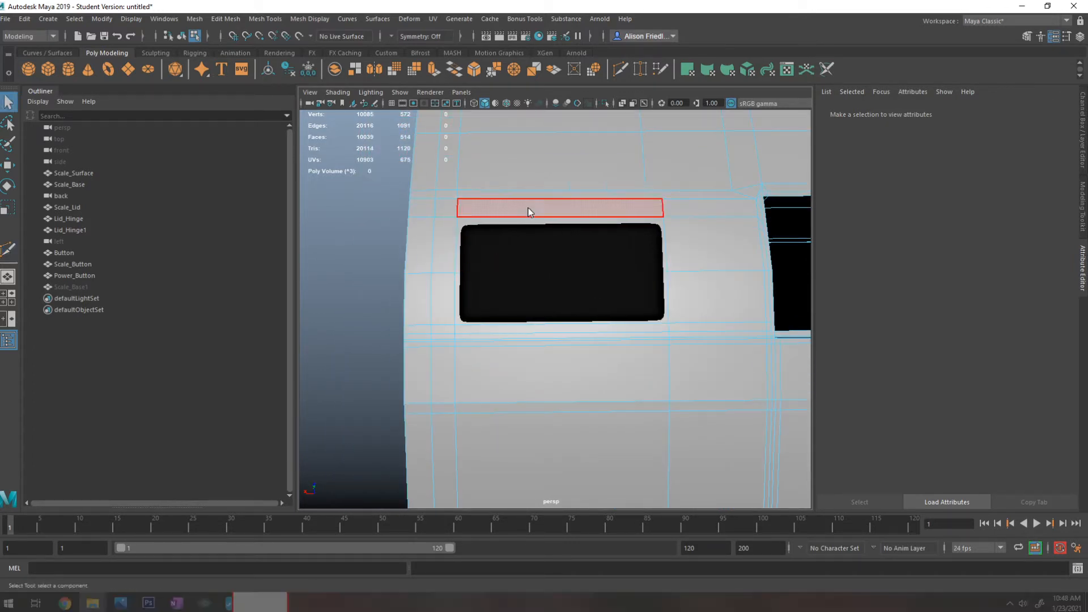
right_click(528, 212)
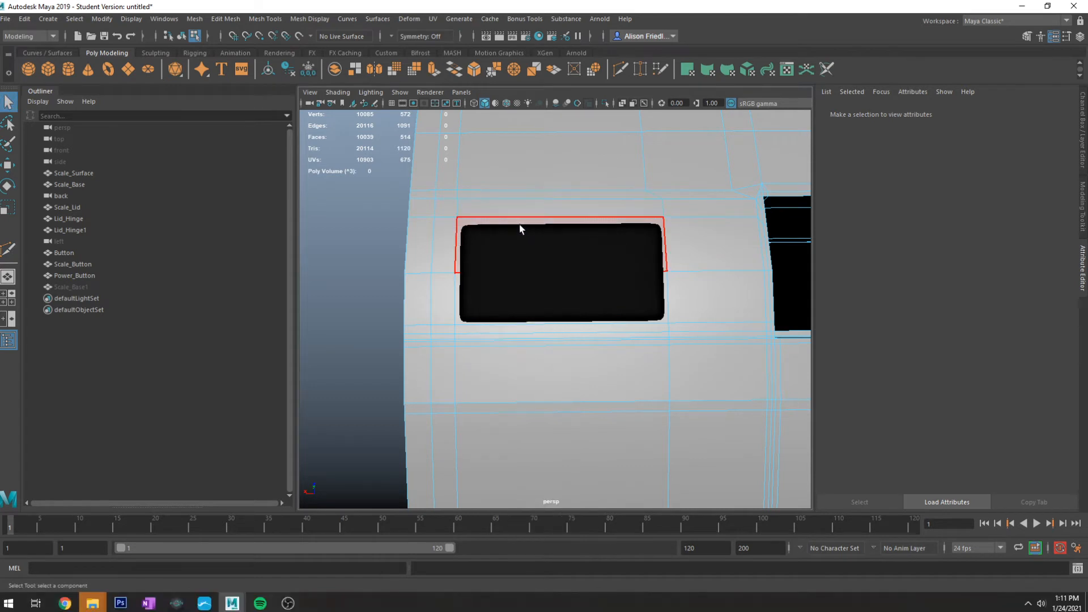
left_click(521, 229)
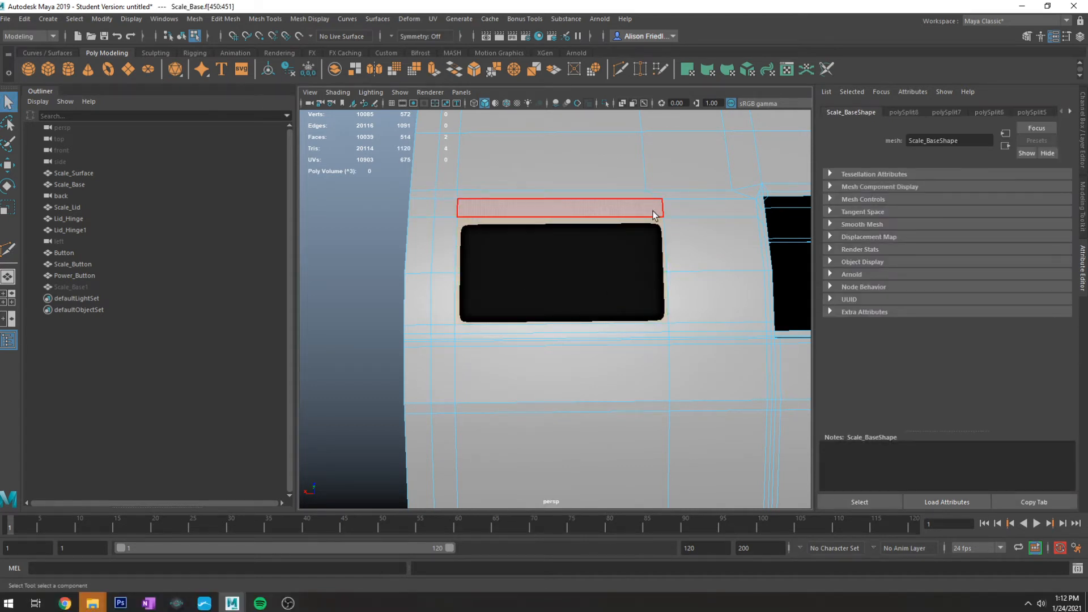
key("ctrl+e")
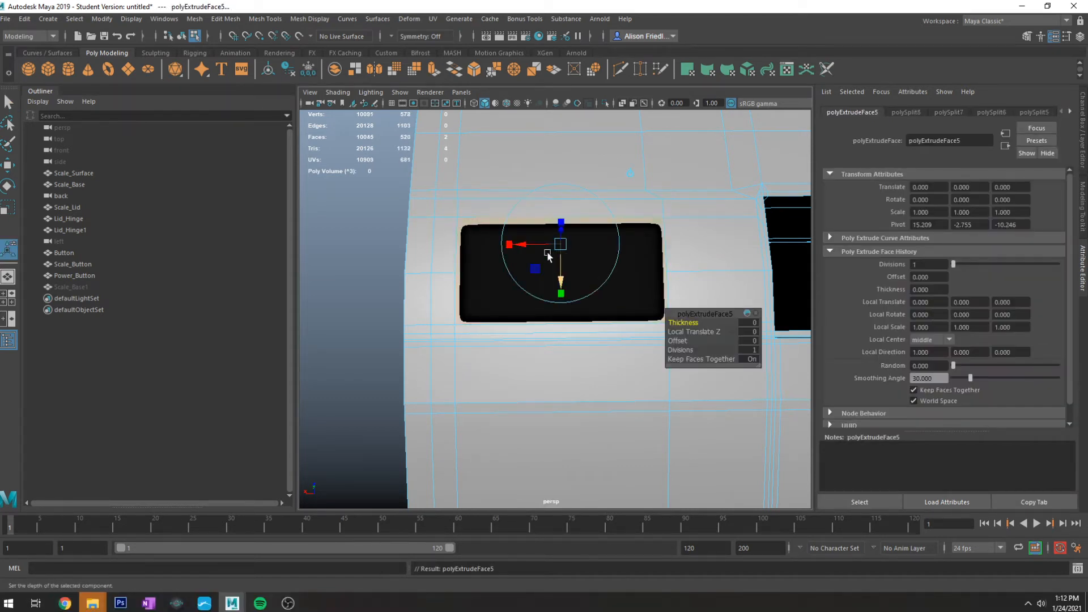
left_click_drag(560, 244, 534, 232)
key("ctrl+e")
key("ctrl+e")
key("t")
Step: Turn on the smooth preview, return Scale_Base to object mode and inspect the surface around Power_Button
scroll(566, 223, "up", 2)
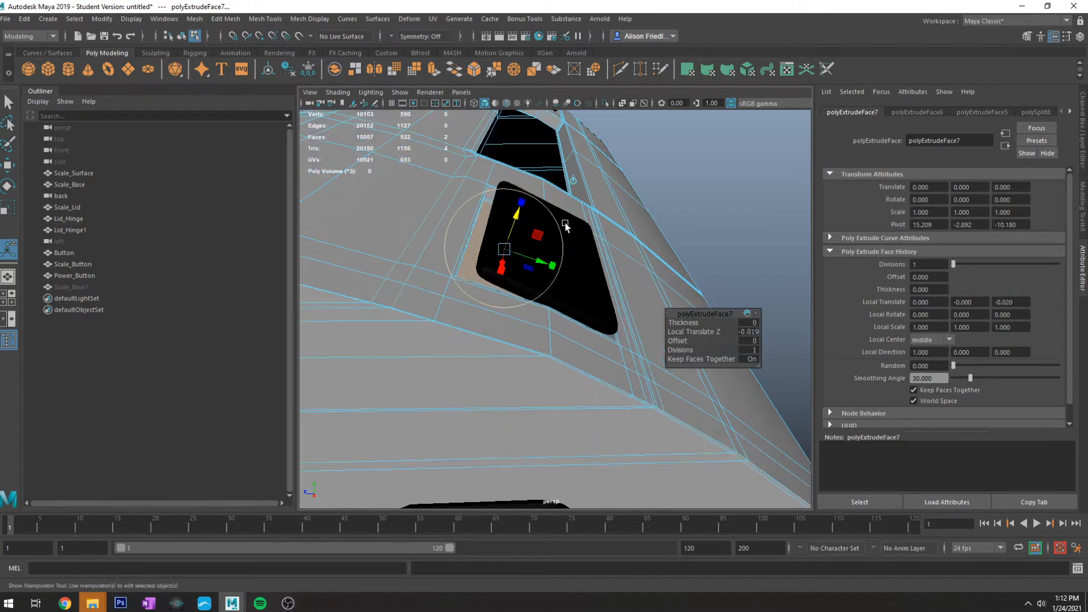
scroll(567, 223, "up", 2)
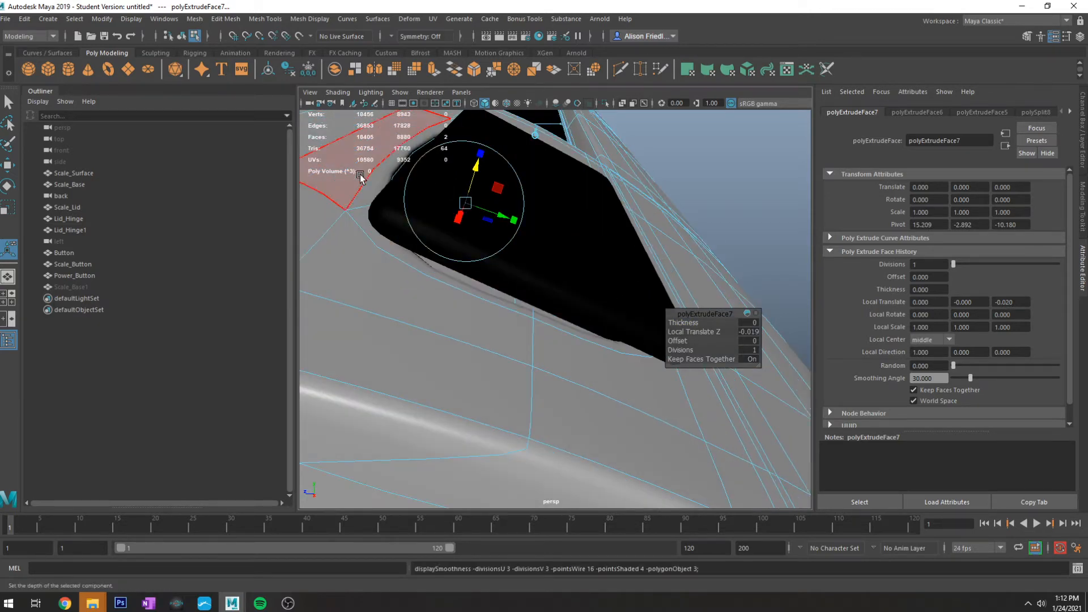
right_click_drag(360, 176, 419, 158)
left_click(797, 201)
scroll(737, 233, "down", 5)
left_click_drag(715, 247, 586, 267, "alt")
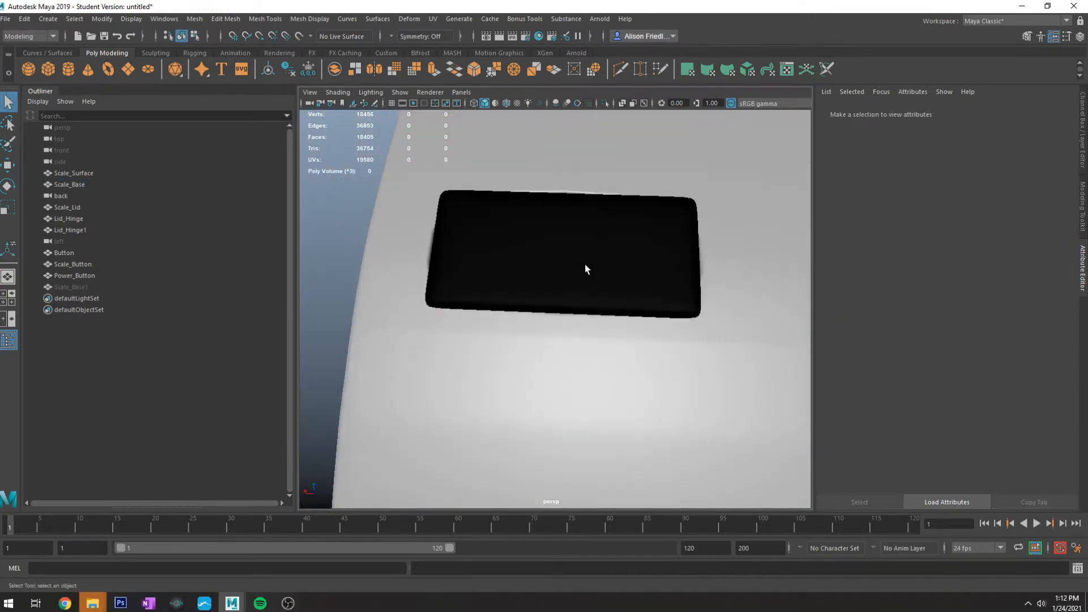
Step: Isolate Scale_Base to examine the smoothed button recess, then show the other objects again
left_click(597, 164)
key("ctrl+1")
left_click_drag(595, 165, 631, 232, "alt")
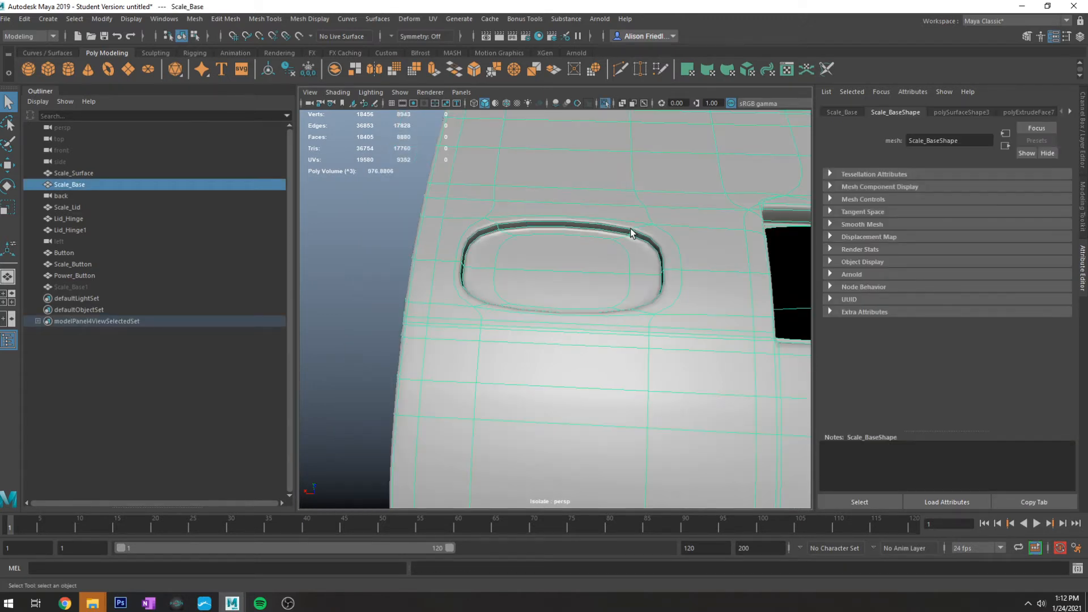
left_click_drag(575, 289, 518, 284, "alt")
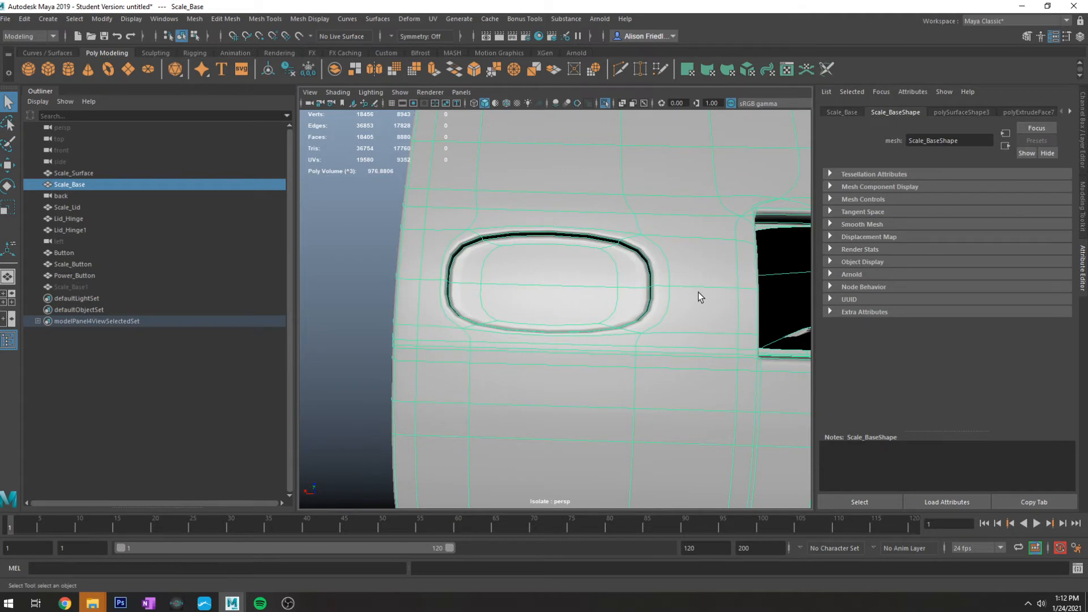
key("ctrl+1")
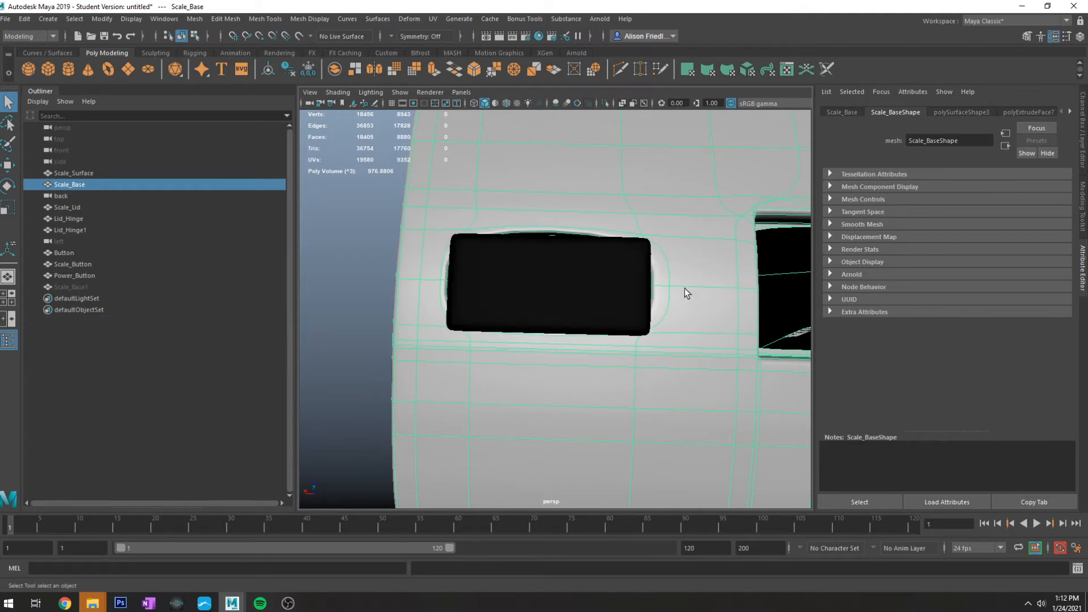
Step: Isolate Scale_Base with smoothing off and insert an edge loop just inside the button recess's upper edge
key("ctrl+1")
key("1")
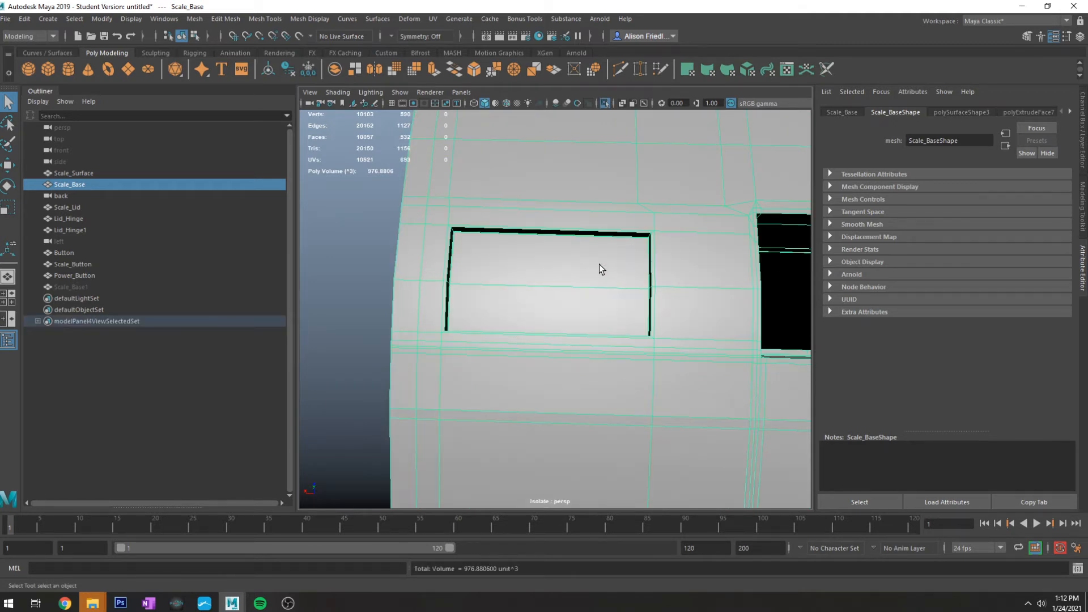
key("y")
left_click(763, 429)
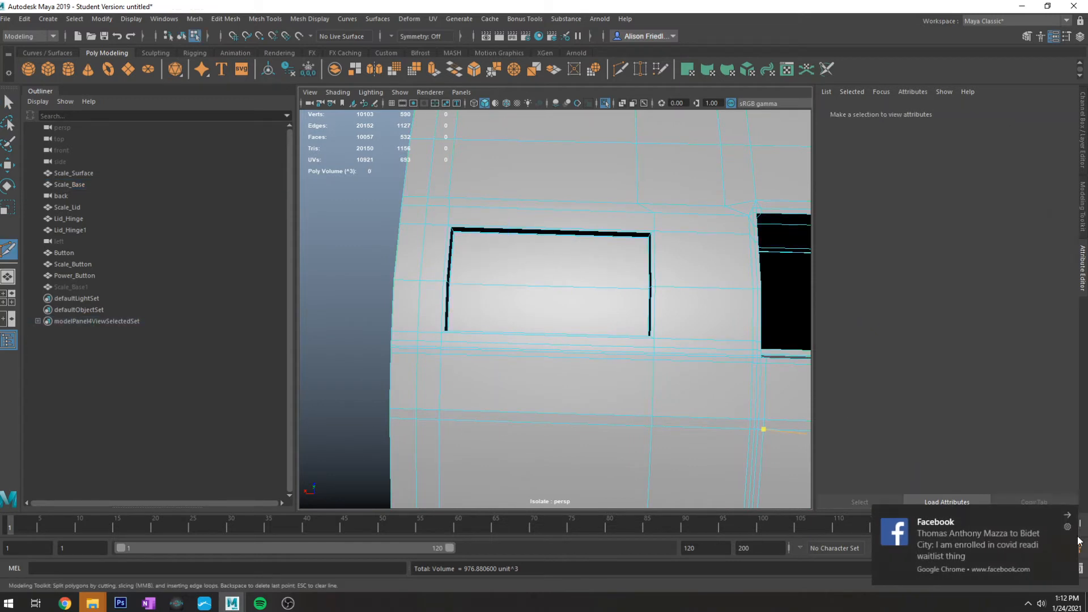
left_click(1068, 517)
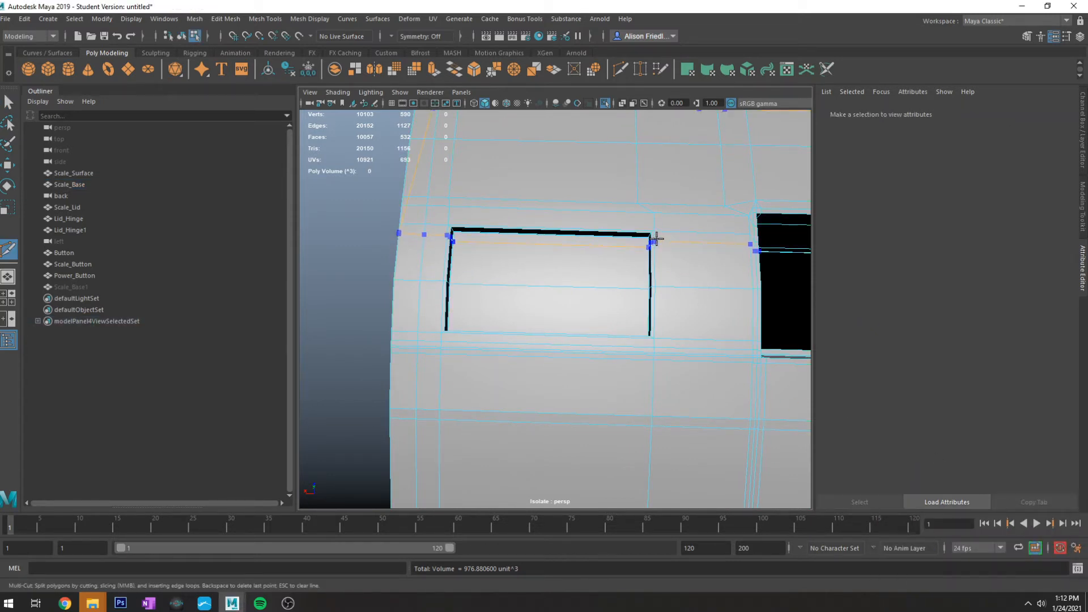
left_click(657, 234, "ctrl")
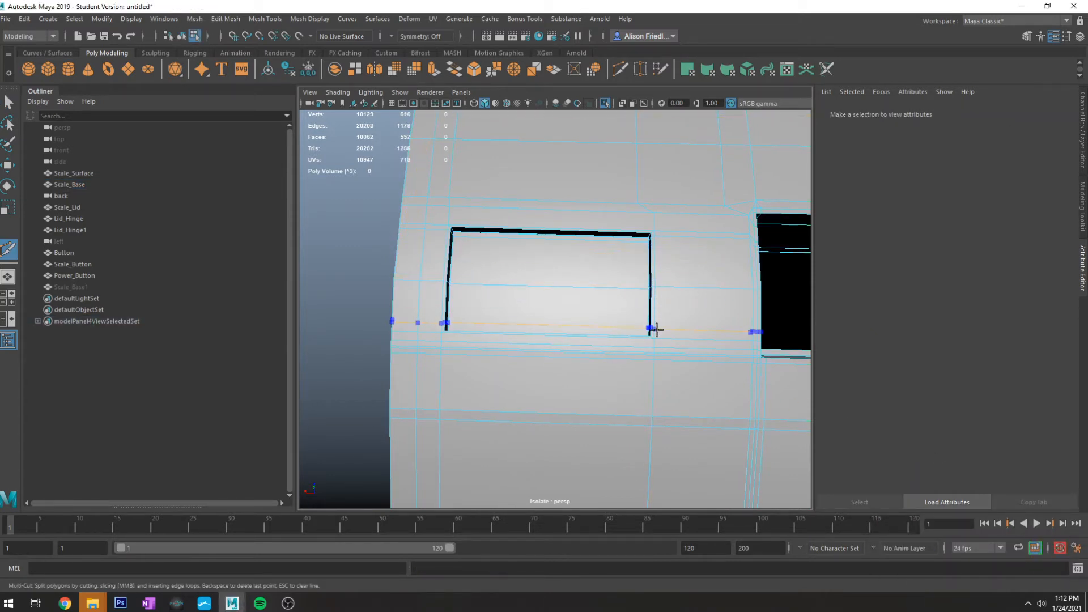
Step: Insert an edge loop just inside the button recess's display-side edge and turn on the smooth preview
right_click_drag(644, 244, 666, 220, "alt")
left_click_drag(667, 220, 635, 269, "alt")
middle_click_drag(634, 269, 635, 260, "alt")
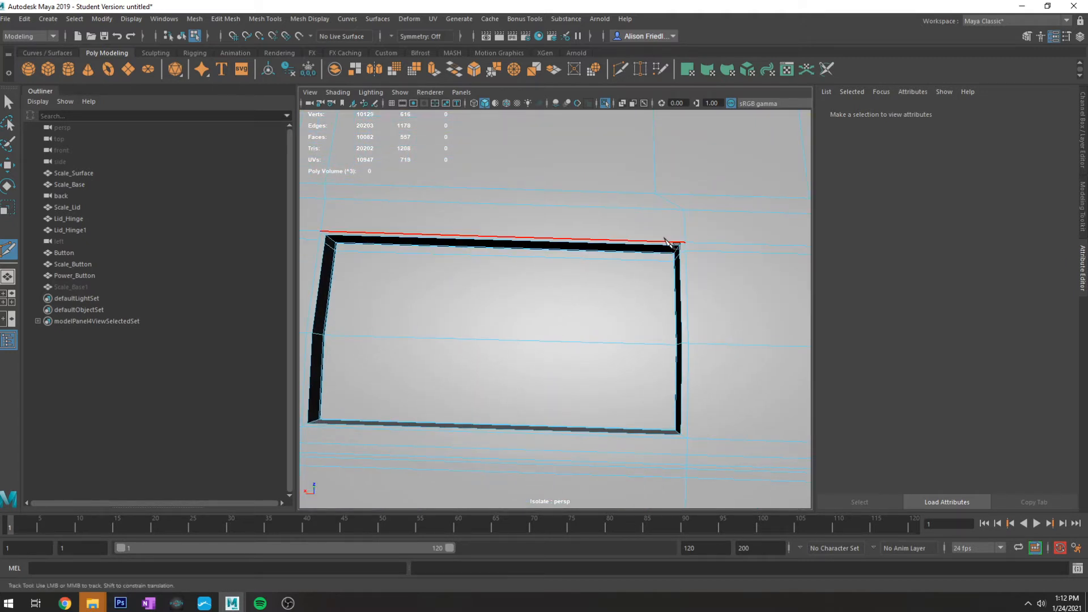
left_click(677, 241, "ctrl")
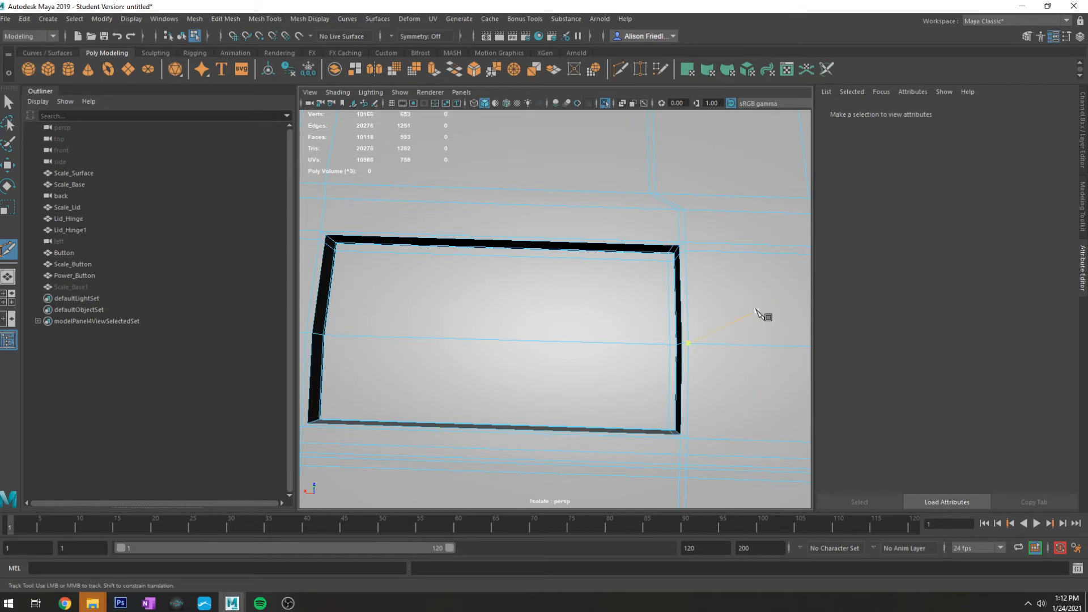
key("3")
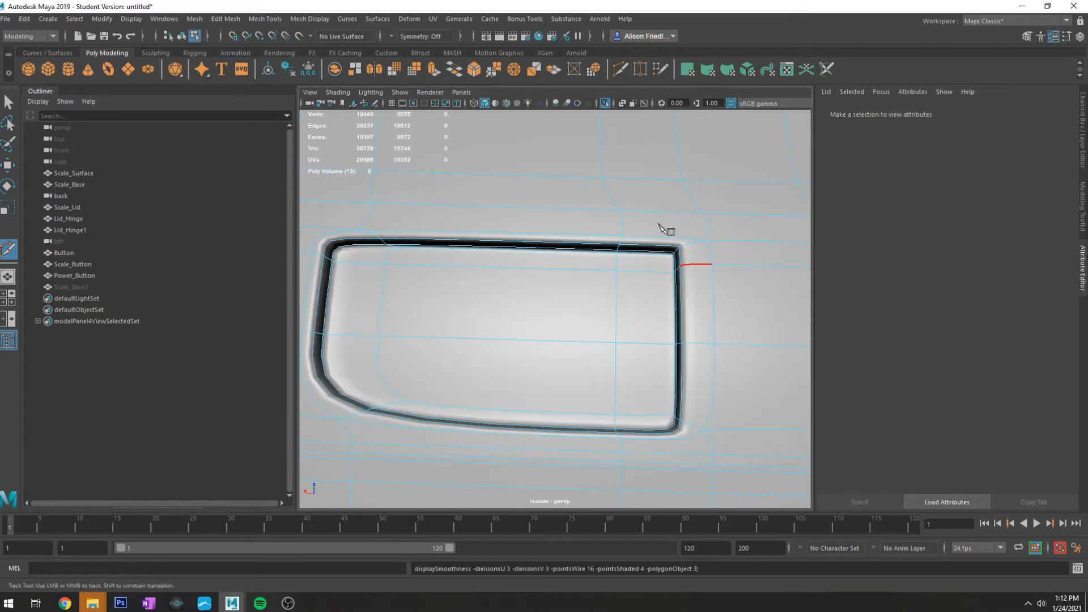
Step: Insert edge loops just inside the button recess's outer side and lower edge, then show all objects with the smooth preview on
left_click_drag(503, 291, 579, 284, "alt")
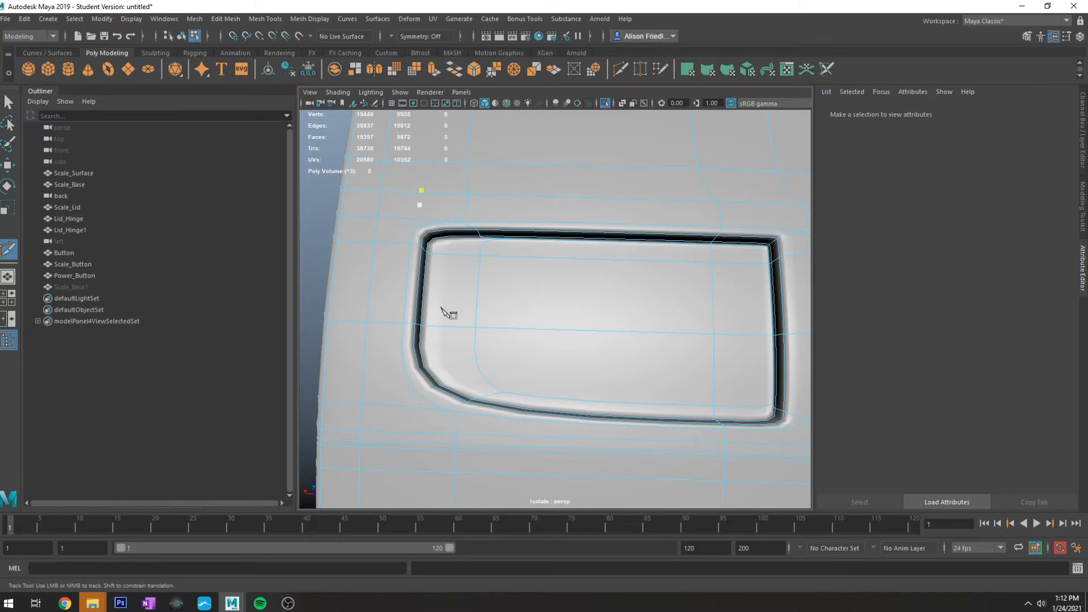
key("1")
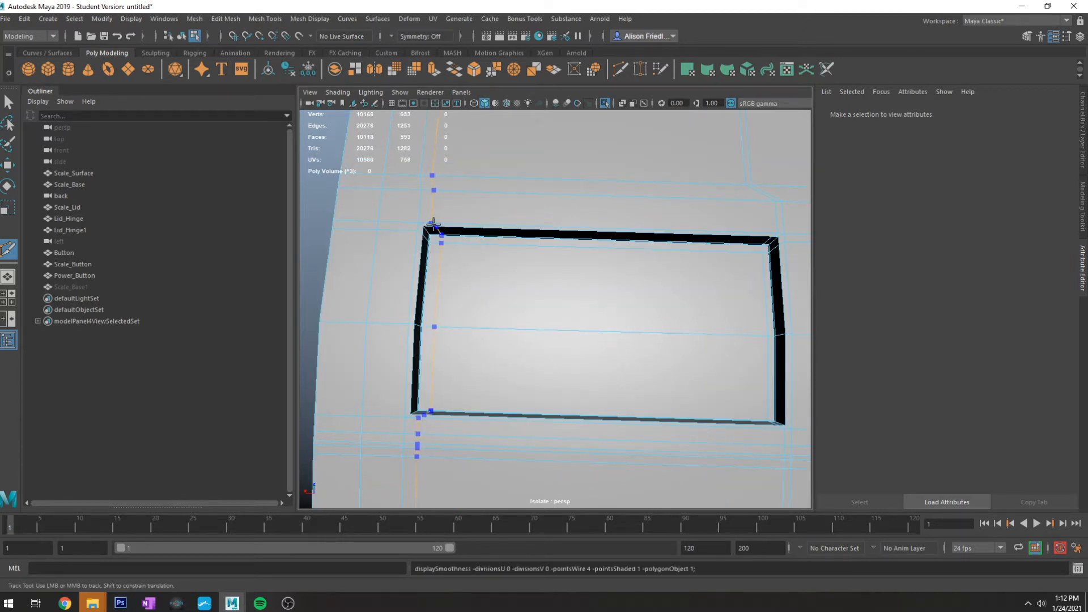
left_click(432, 228, "ctrl")
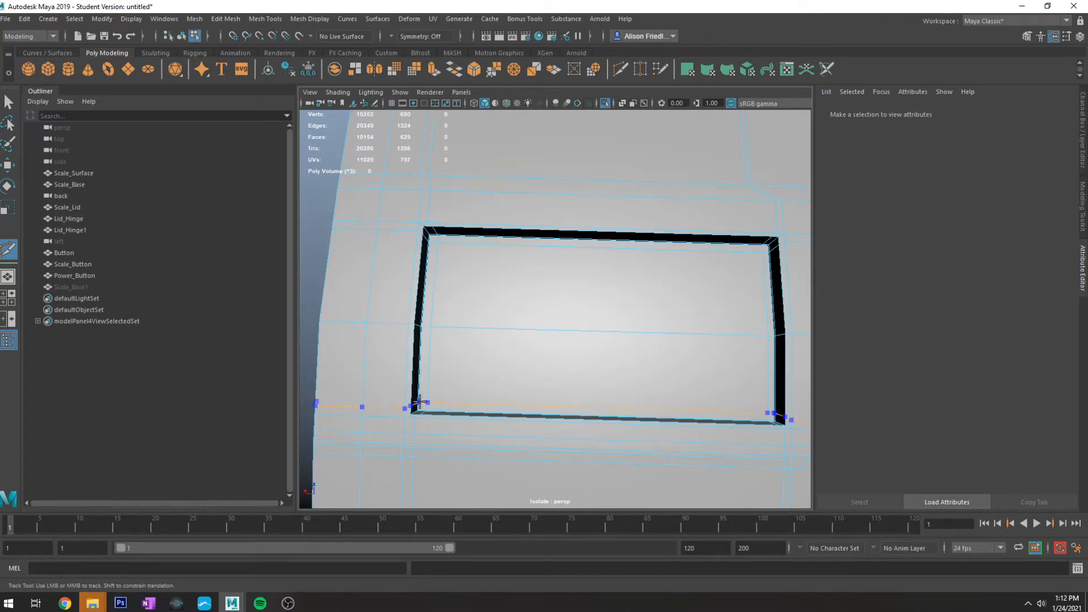
key("3")
key("ctrl+1")
scroll(564, 237, "down", 3)
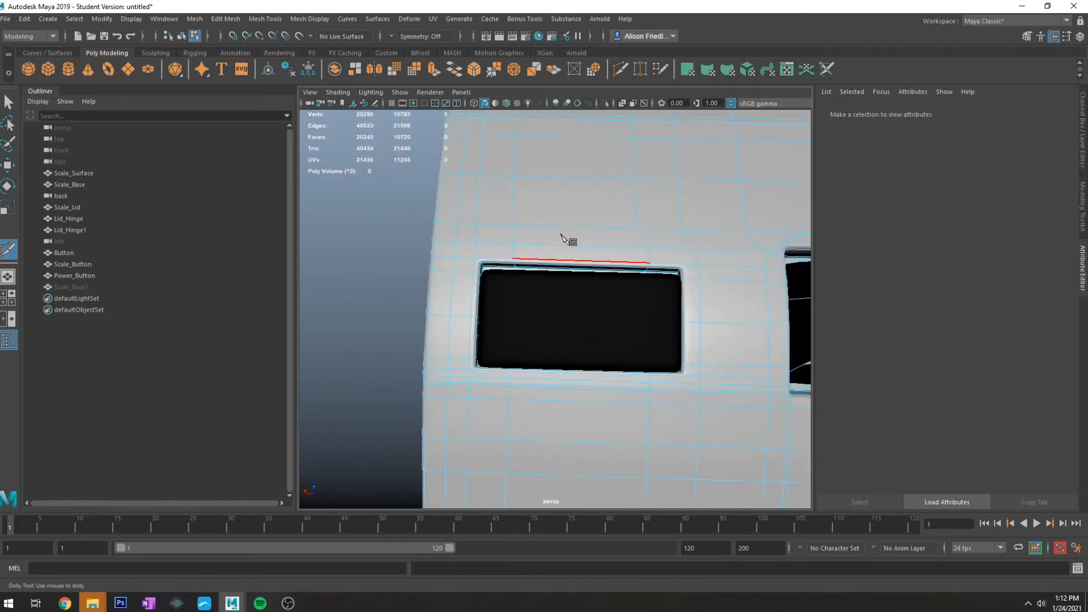
Step: Set the Scale tool's axis orientation to Object and thicken Power_Button by stretching it along its own Y axis
left_click_drag(562, 235, 600, 297, "alt")
right_click(583, 290)
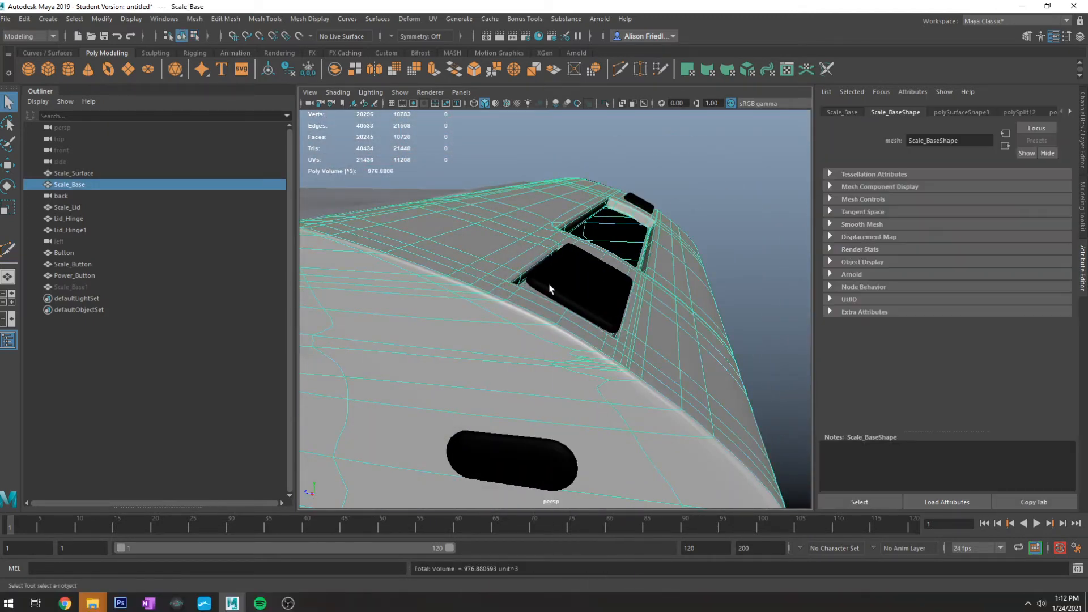
left_click(562, 288)
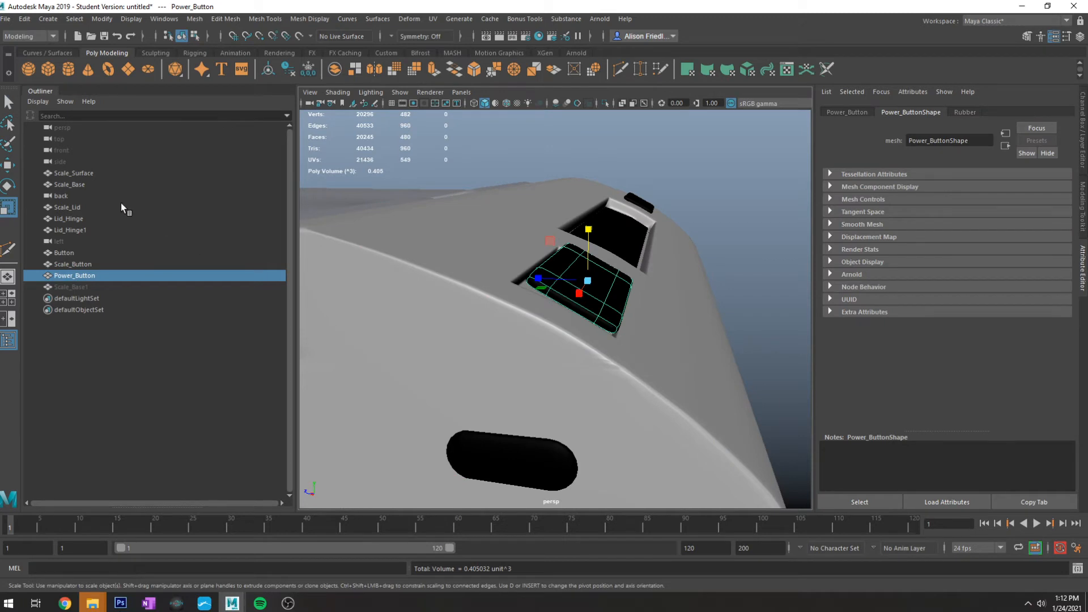
double_click(8, 207)
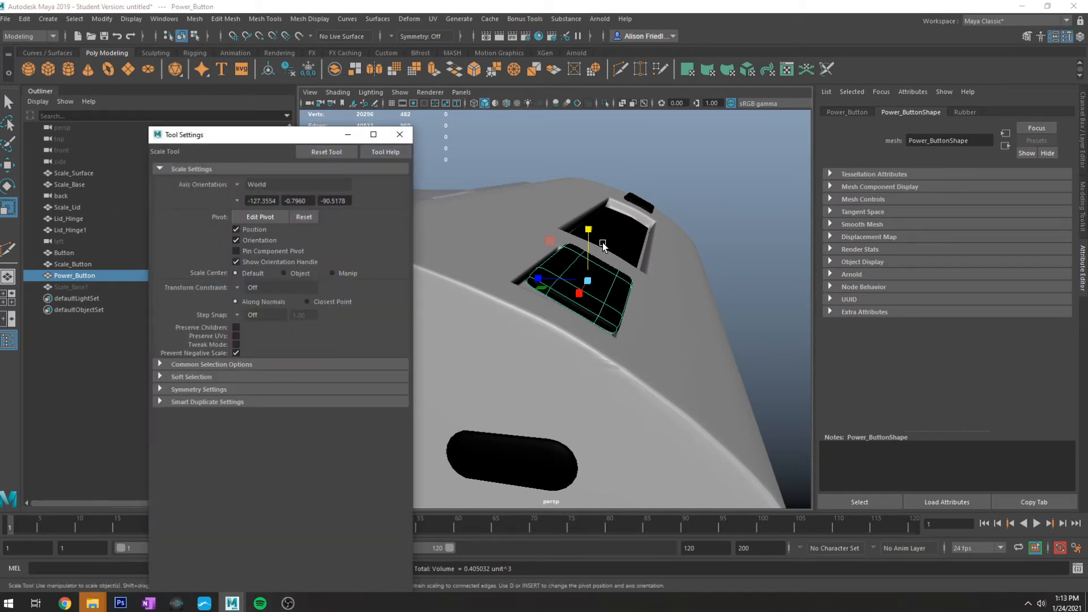
left_click(238, 183)
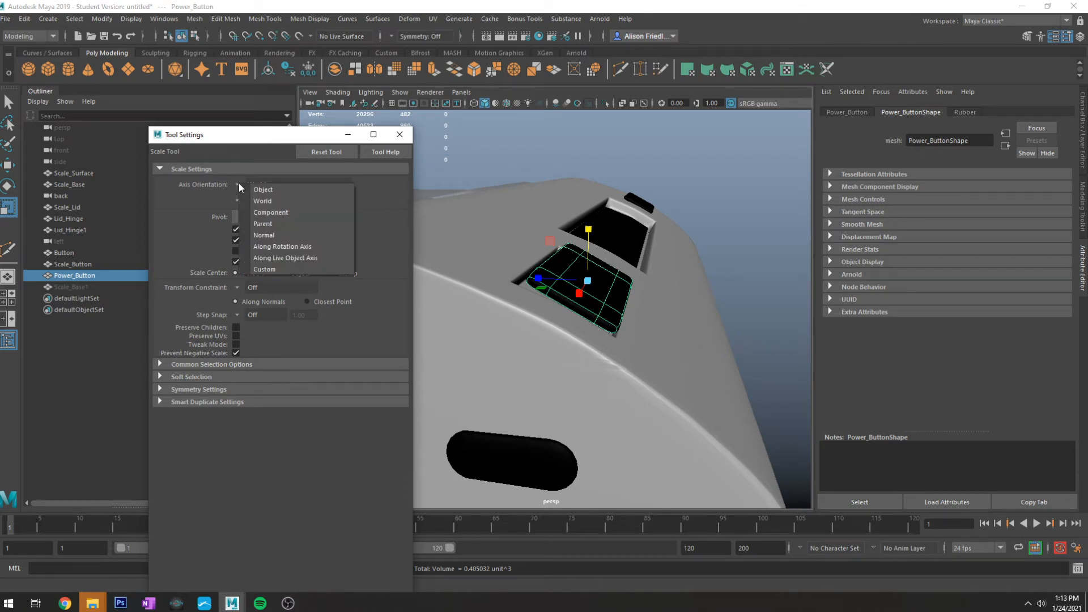
left_click(280, 193)
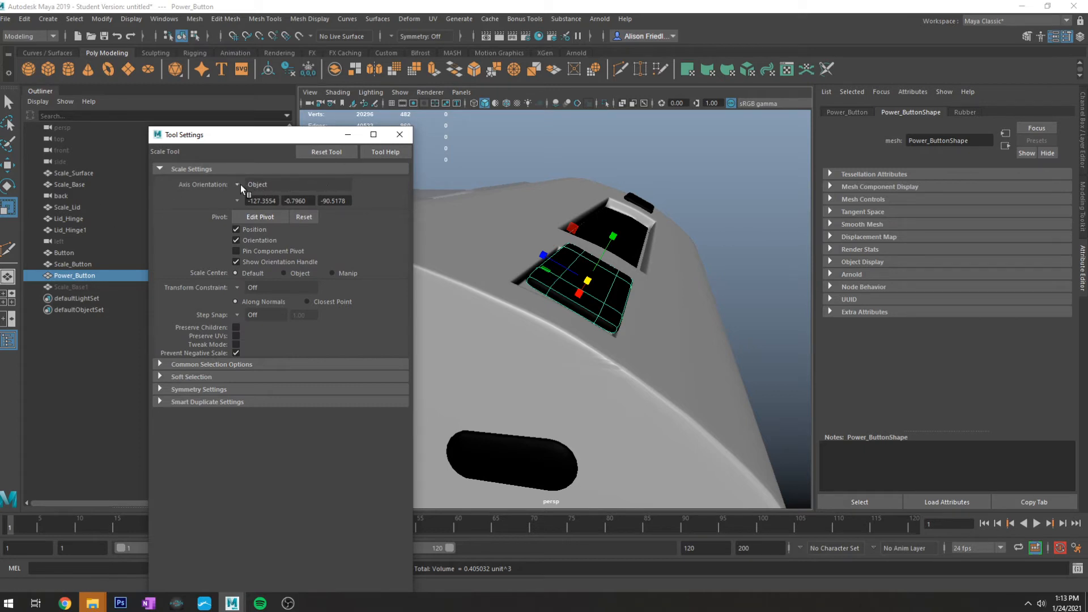
left_click_drag(619, 239, 668, 110)
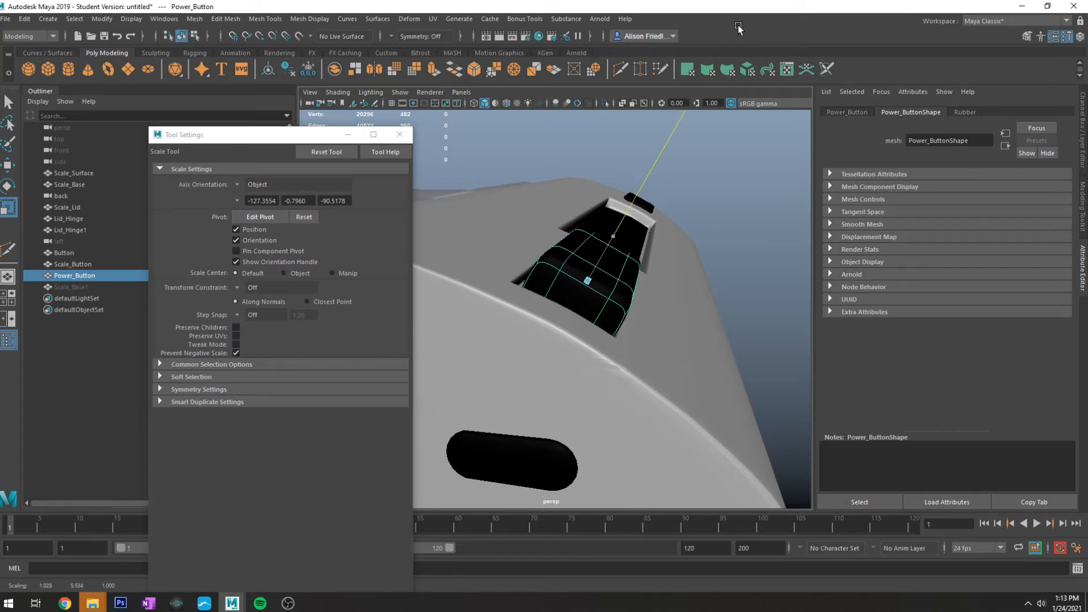
Step: Set the Move tool's axis orientation to Object and lower Power_Button into its recess along its own Y axis
key("w")
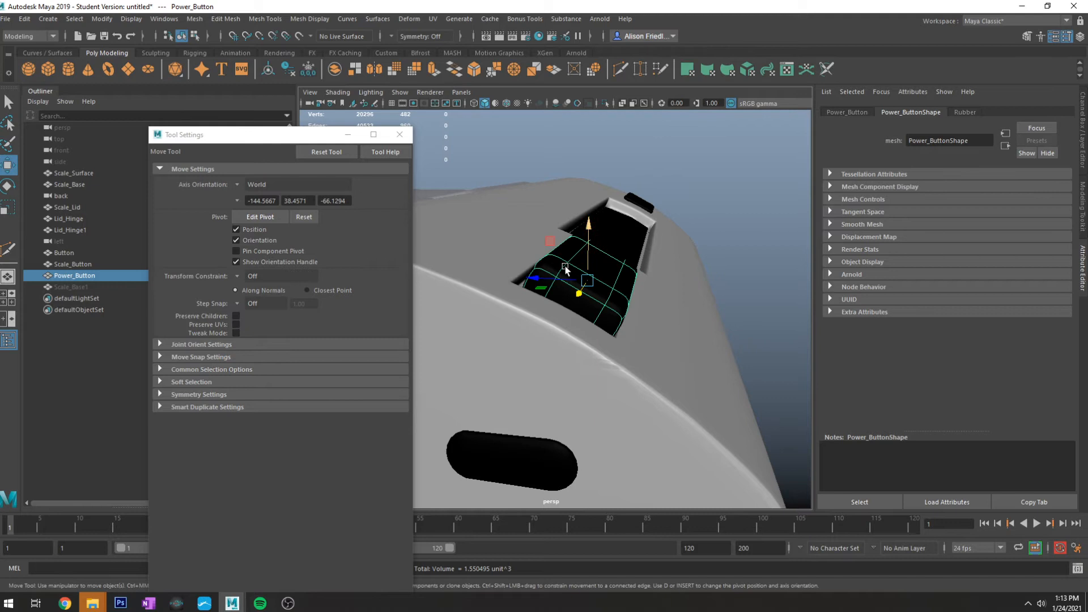
left_click(243, 186)
left_click(255, 195)
left_click_drag(615, 241, 604, 245)
key("ctrl+z")
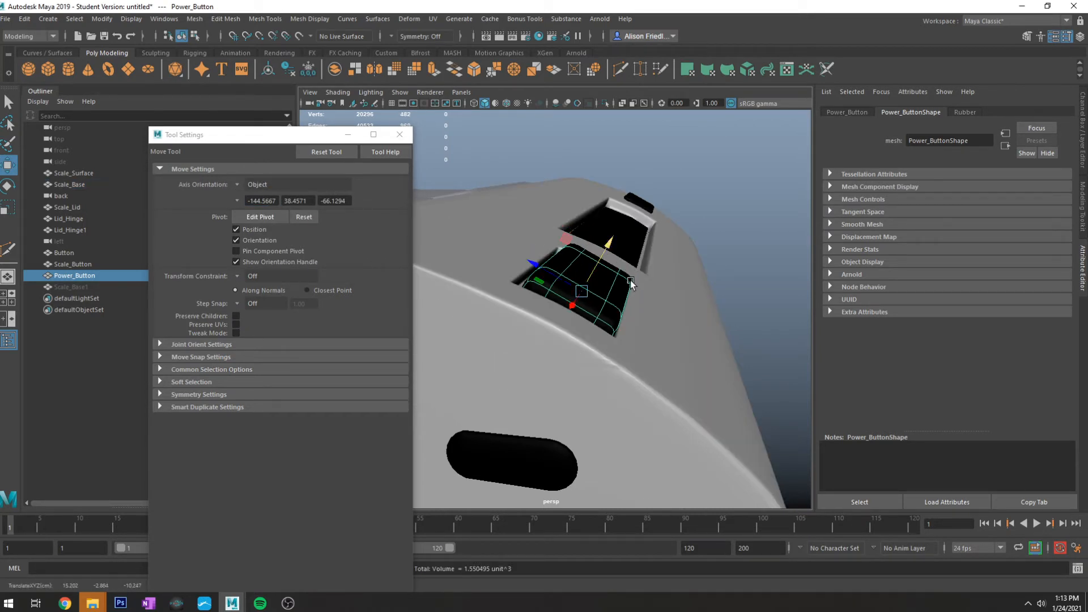
Step: Select Scale_Base, turn its smoothing off and examine the mesh in the display opening and along the outer sides
left_click_drag(630, 280, 651, 328, "alt")
middle_click_drag(651, 328, 456, 327, "alt")
scroll(455, 327, "up", 3)
left_click(614, 369)
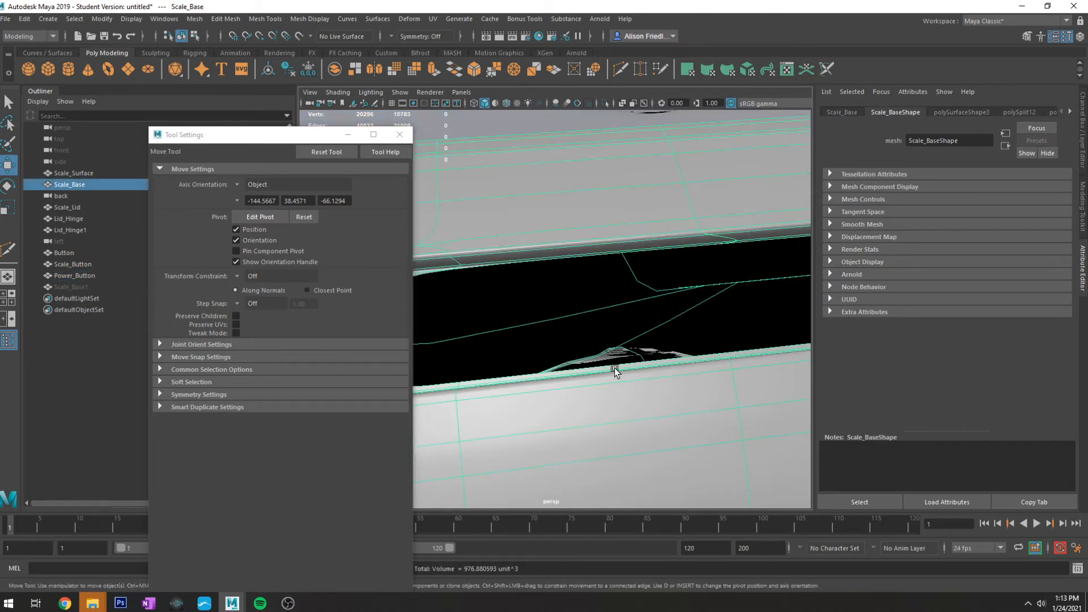
left_click_drag(614, 369, 673, 226, "alt")
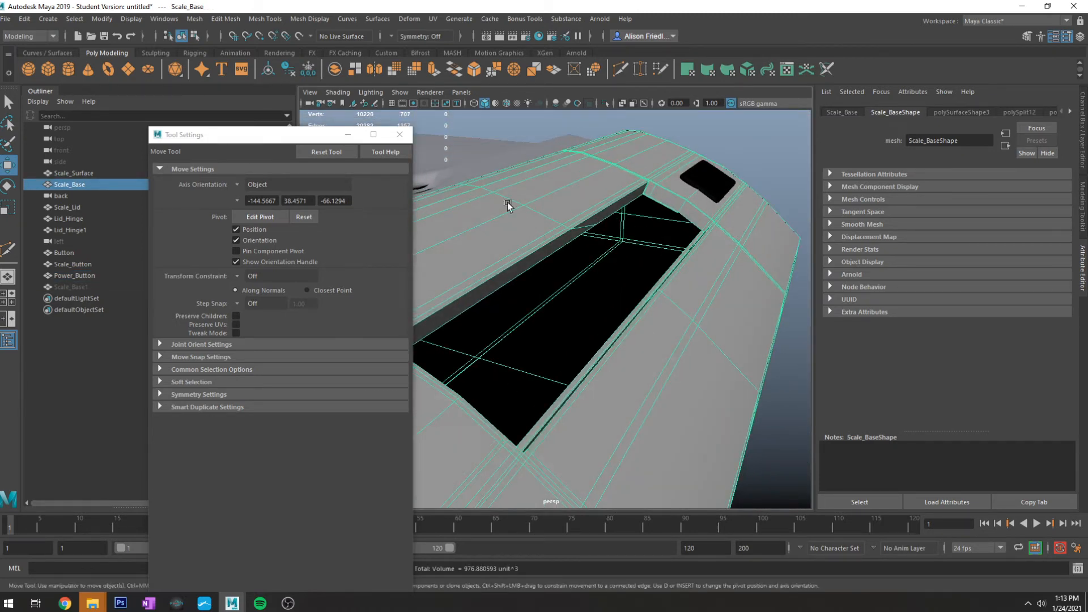
scroll(568, 408, "down", 5)
left_click_drag(473, 442, 756, 376, "alt")
middle_click_drag(579, 386, 981, 409, "alt")
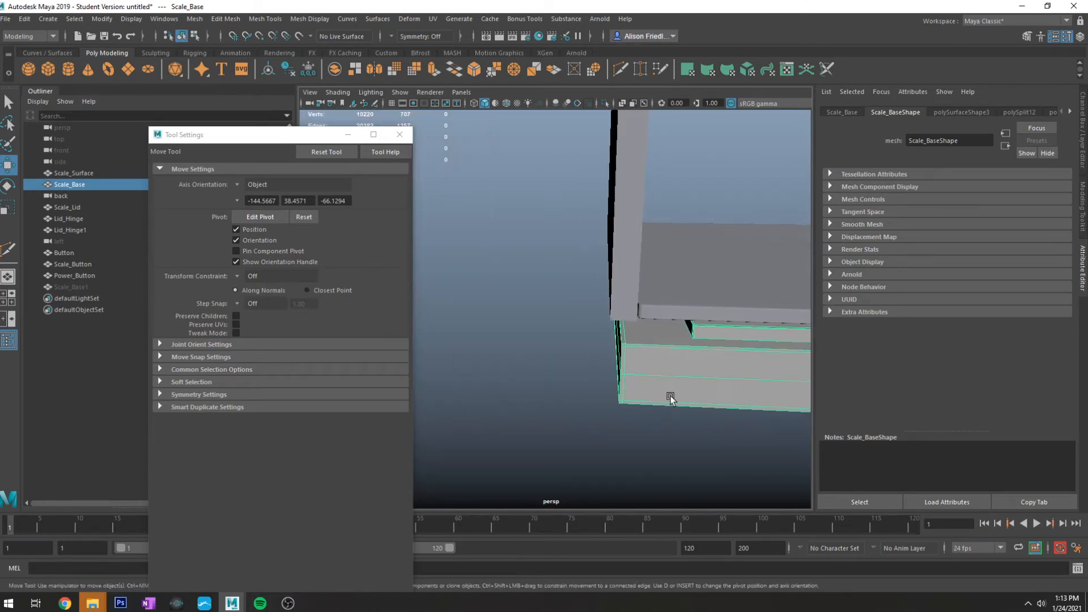
left_click_drag(670, 395, 663, 375, "alt")
middle_click_drag(663, 376, 284, 348, "alt")
scroll(641, 417, "down", 4)
middle_click_drag(736, 395, 680, 365, "alt")
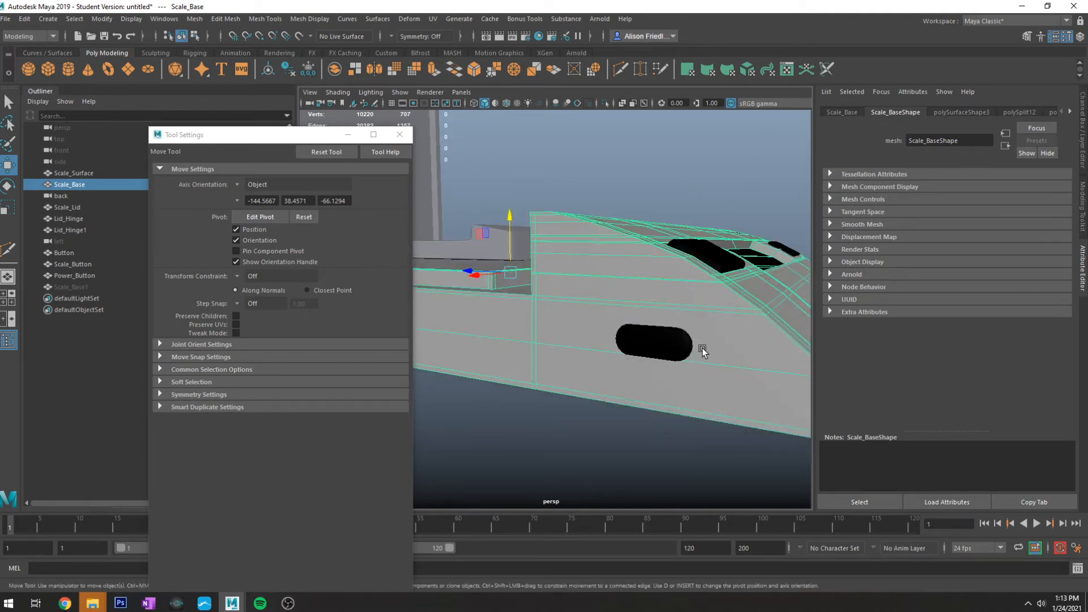
Step: Compare Scale_Base with and without the smooth preview around the strip between the button recess and display opening
left_click_drag(649, 343, 564, 377, "alt")
scroll(554, 372, "up", 4)
middle_click_drag(547, 391, 537, 333, "alt")
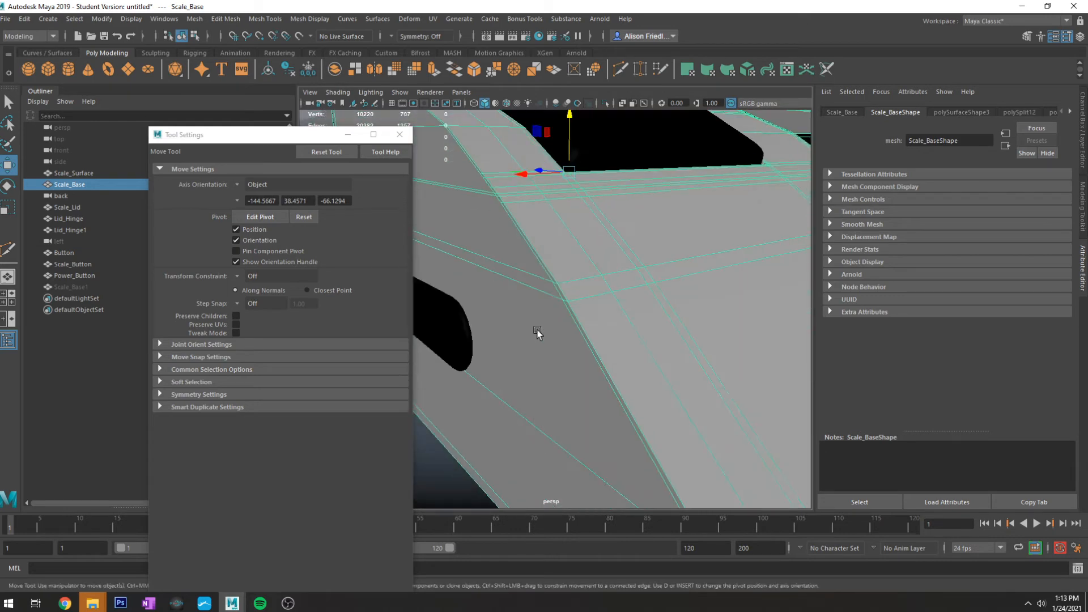
key("3")
middle_click_drag(566, 229, 581, 278, "alt")
middle_click_drag(670, 370, 553, 343, "alt")
key("1")
middle_click_drag(610, 301, 638, 308, "alt")
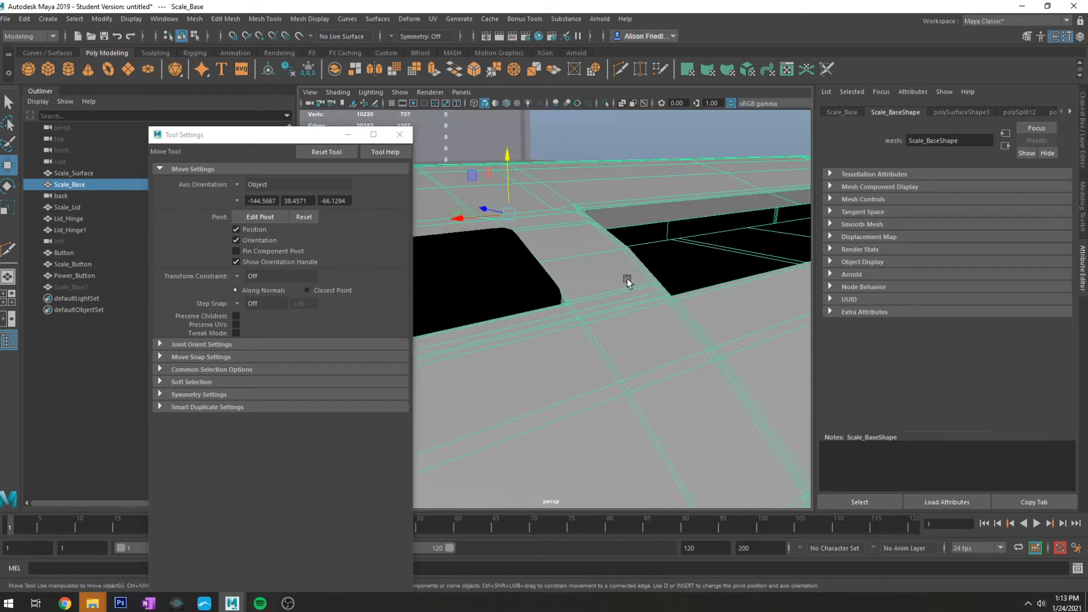
scroll(653, 294, "up", 2)
scroll(655, 295, "down", 2)
Step: Switch Scale_Base to vertex mode and examine the corner vertices where the strip meets the display opening and button recess
right_click_drag(586, 310, 574, 299)
scroll(575, 196, "up", 5)
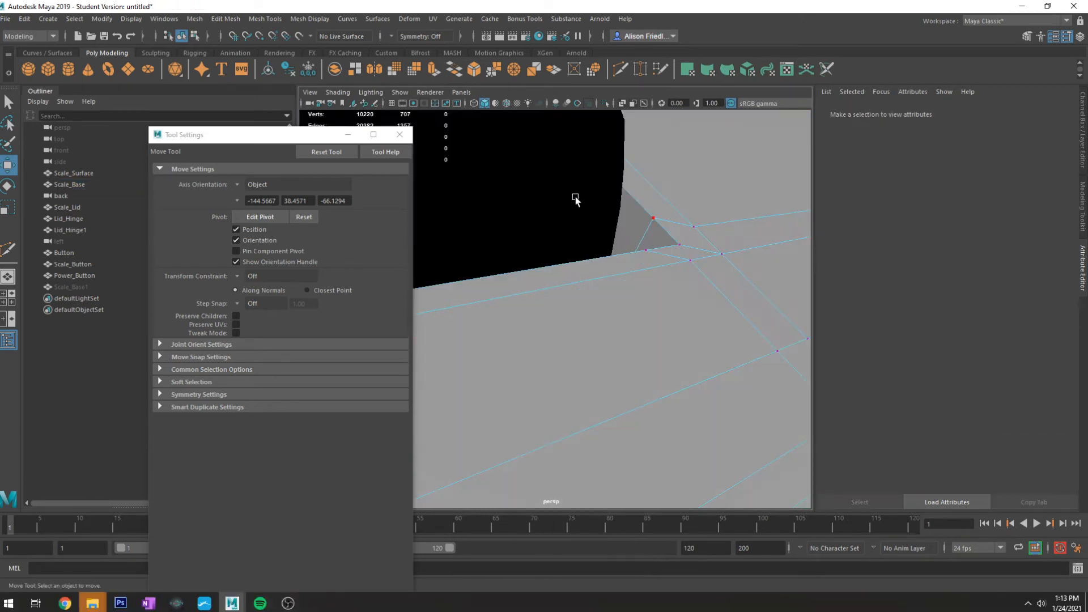
scroll(580, 393, "down", 2)
middle_click_drag(464, 474, 507, 366, "alt")
left_click_drag(545, 279, 575, 300)
key("f")
scroll(585, 306, "down", 3)
scroll(530, 325, "up", 3)
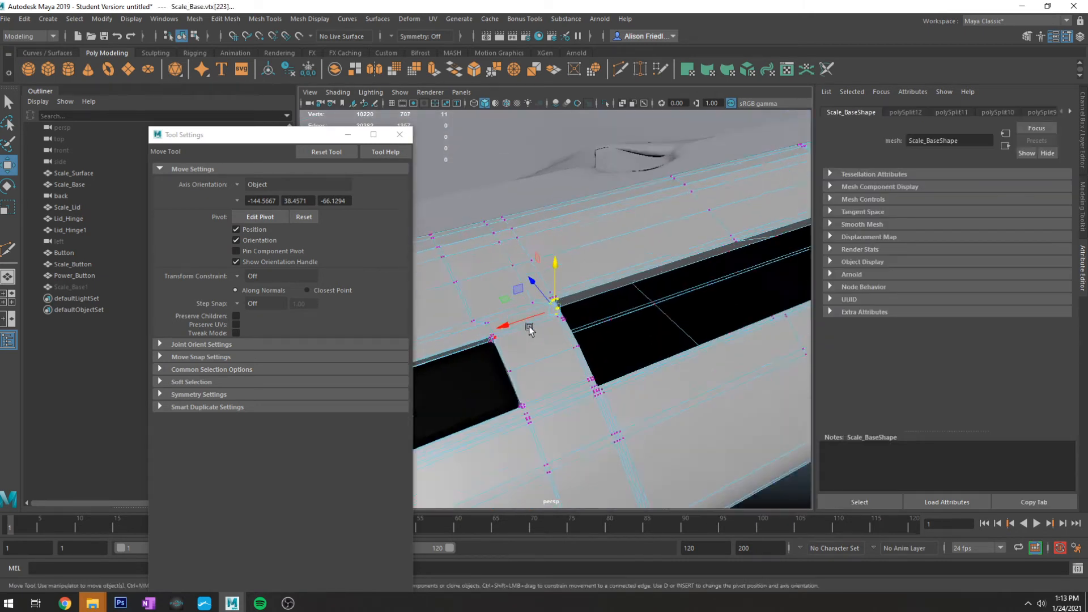
key("q")
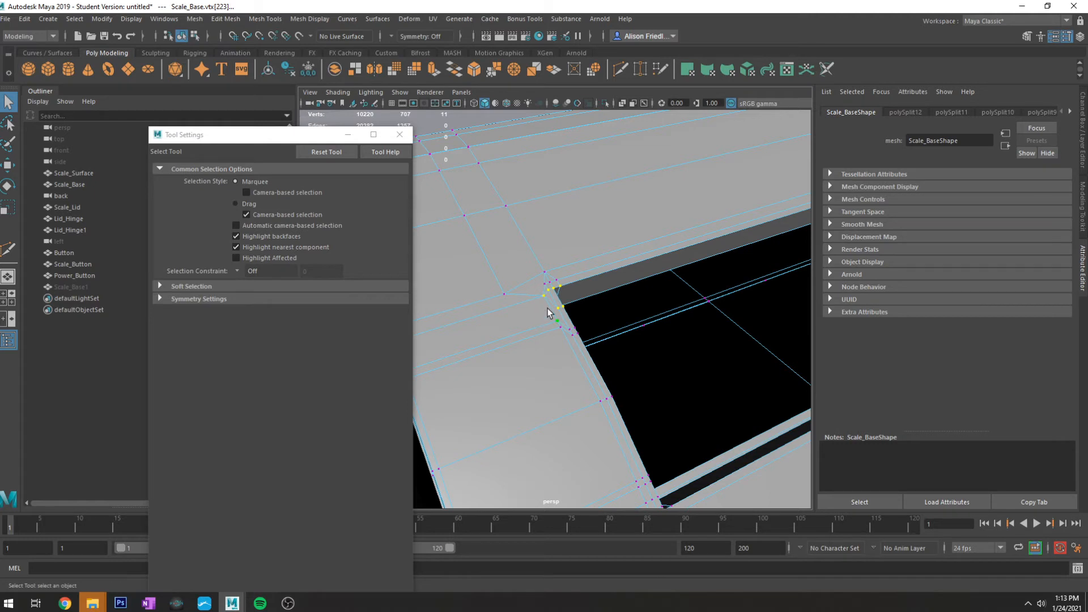
scroll(518, 340, "down", 3)
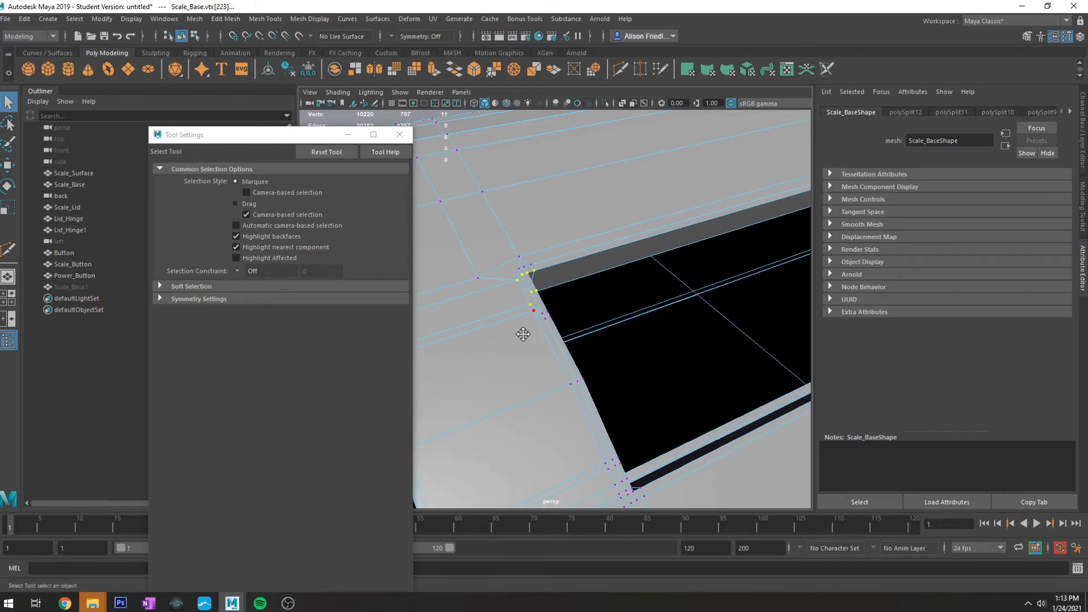
middle_click_drag(522, 333, 646, 327, "alt")
left_click(533, 347)
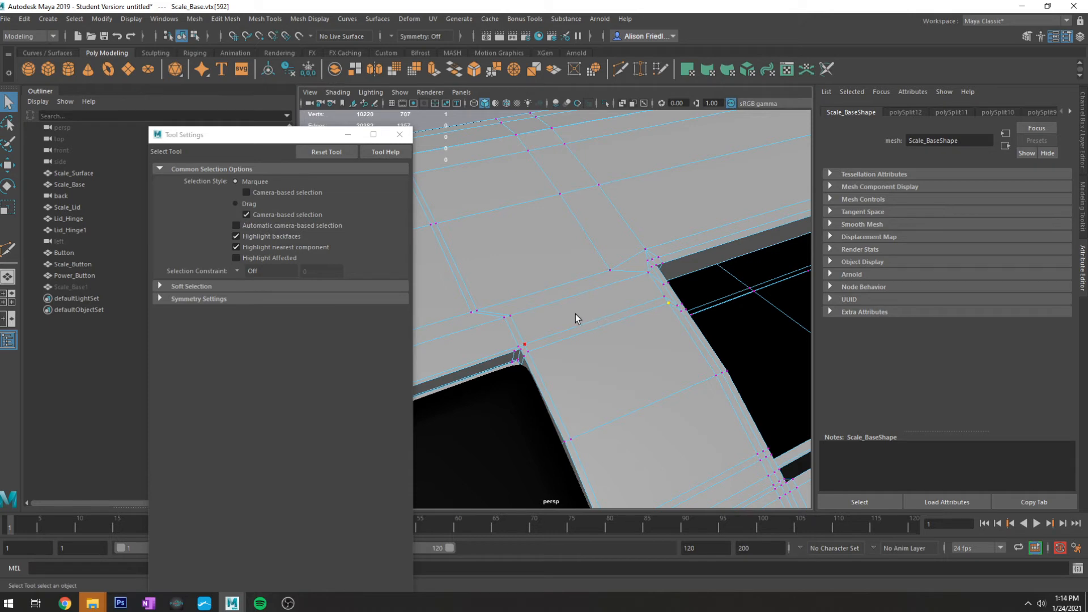
scroll(540, 348, "up", 3)
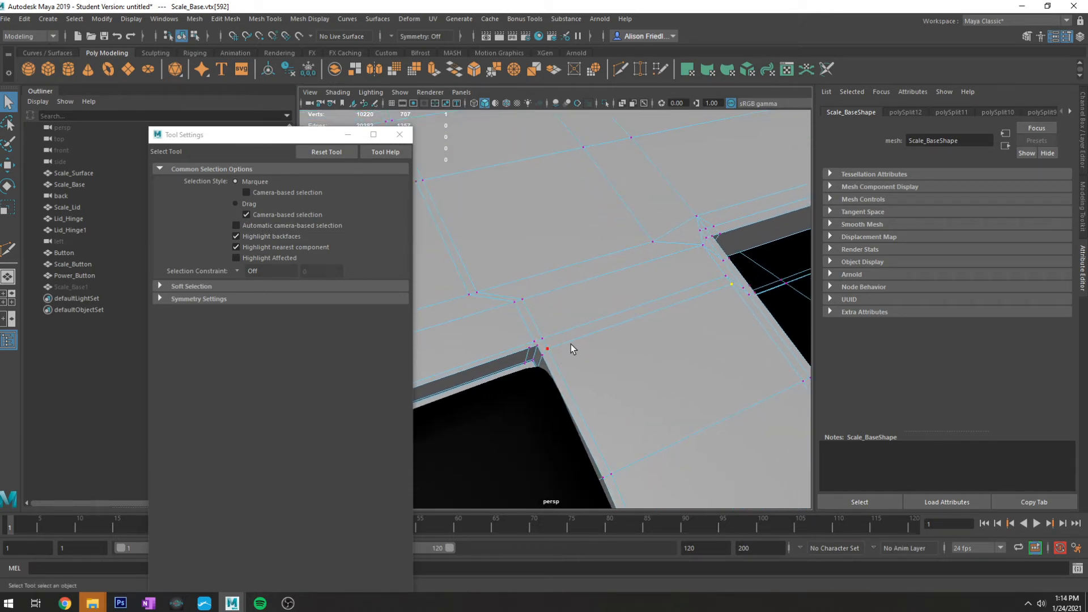
Step: Insert an edge loop beside the button recess's upper display-side corner and merge the clustered vertices at that corner
key("ctrl+shift+x")
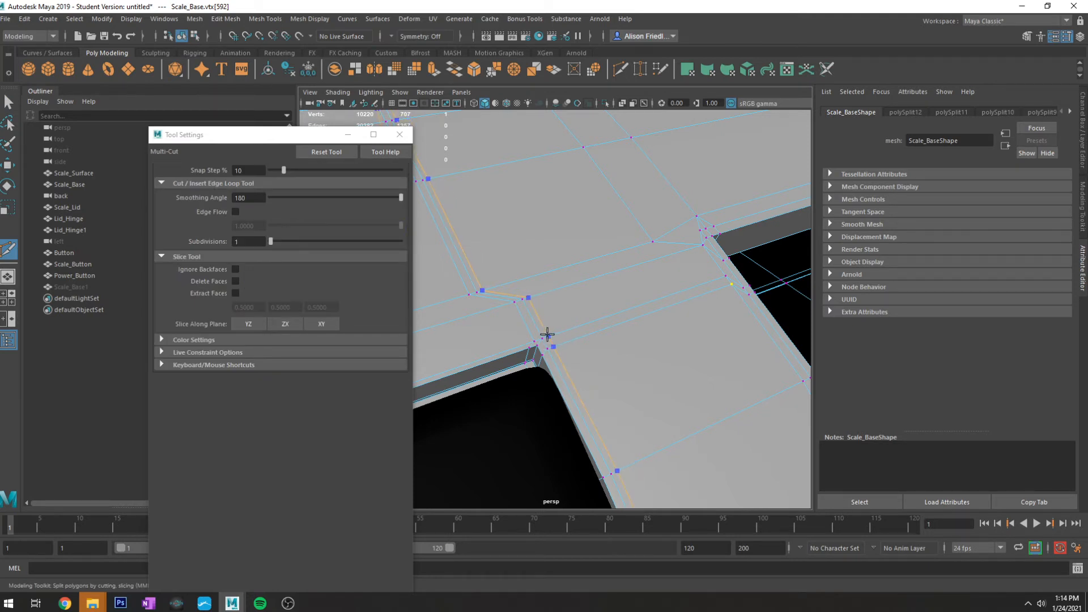
left_click(547, 334, "ctrl")
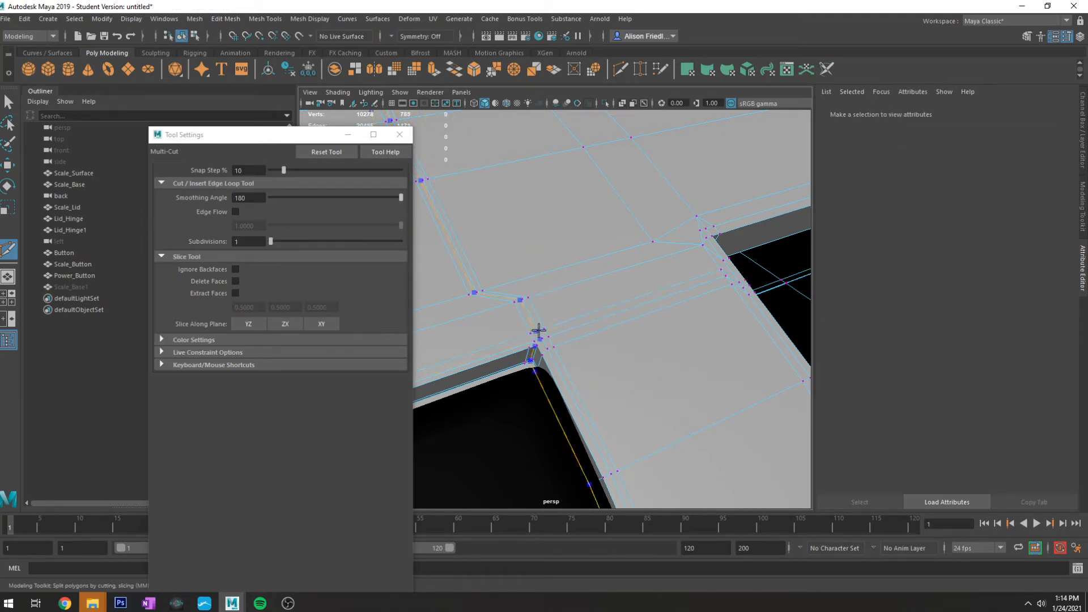
key("q")
right_click_drag(571, 331, 537, 291)
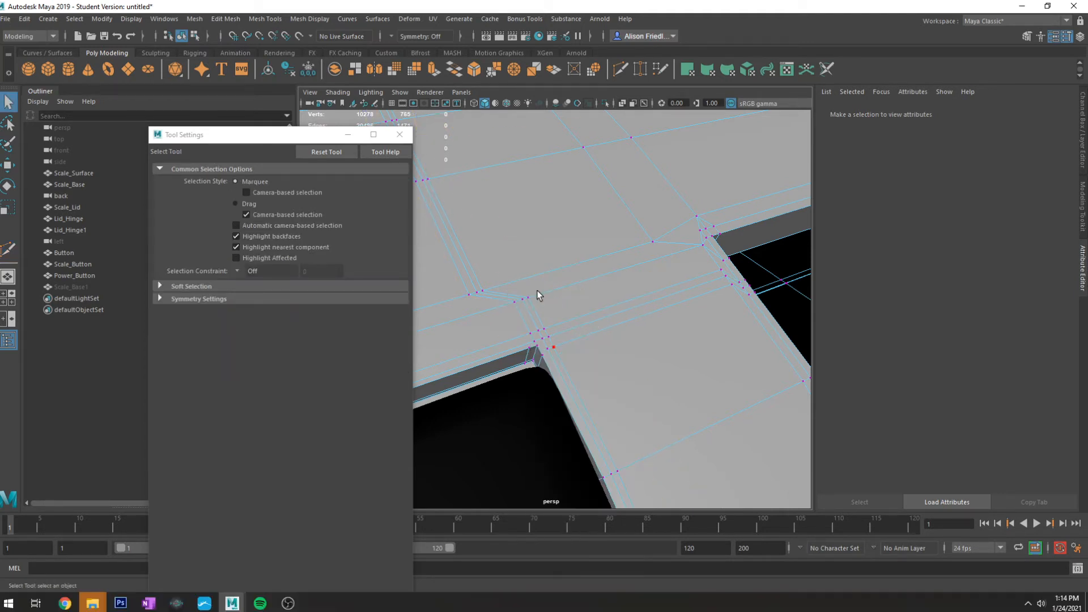
left_click(557, 338)
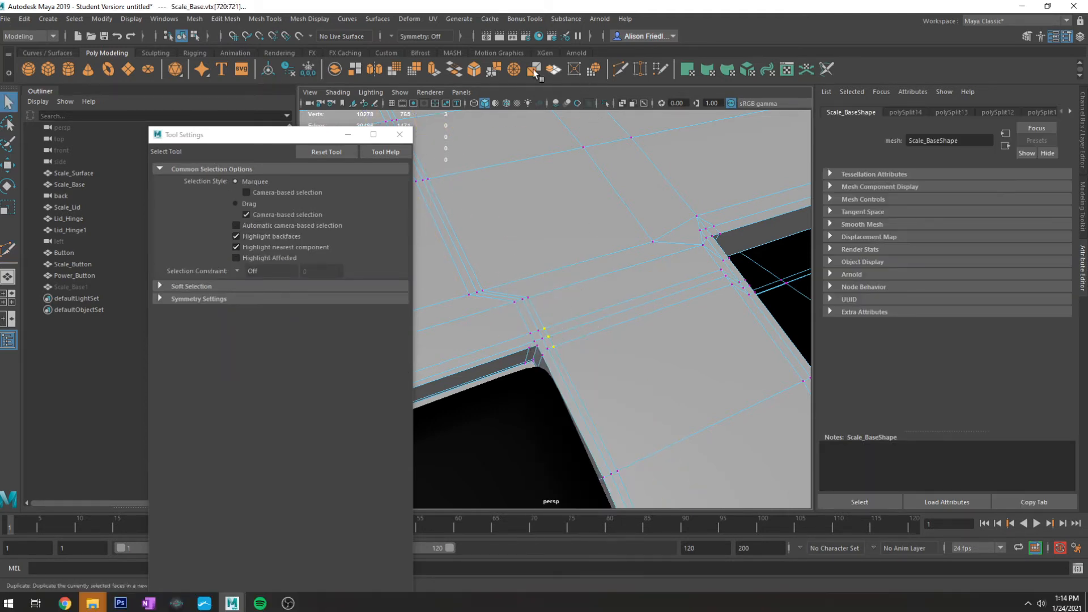
left_click(514, 69)
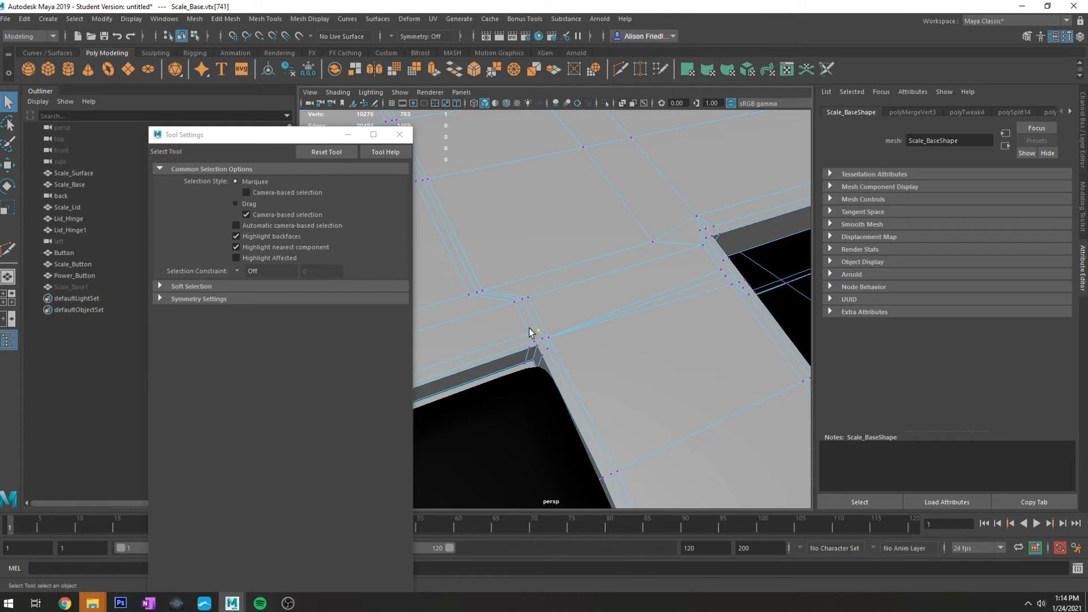
Step: Switch to edge mode and delete the redundant edges crossing the strip between the button recess and display opening
right_click_drag(541, 310, 539, 258)
left_click(667, 298)
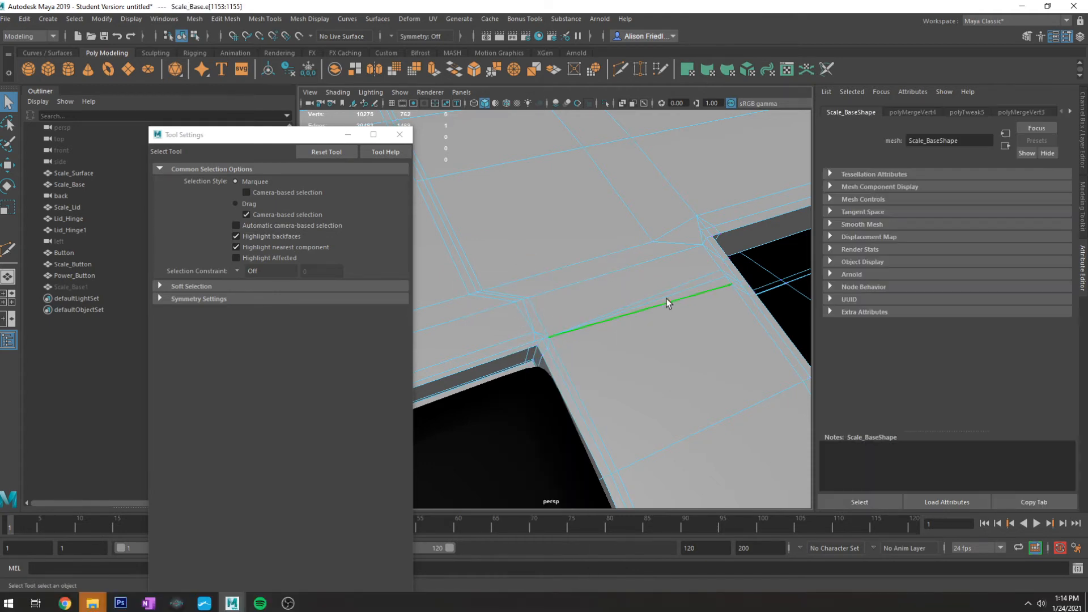
double_click(677, 280)
key("t")
key("ctrl+Delete")
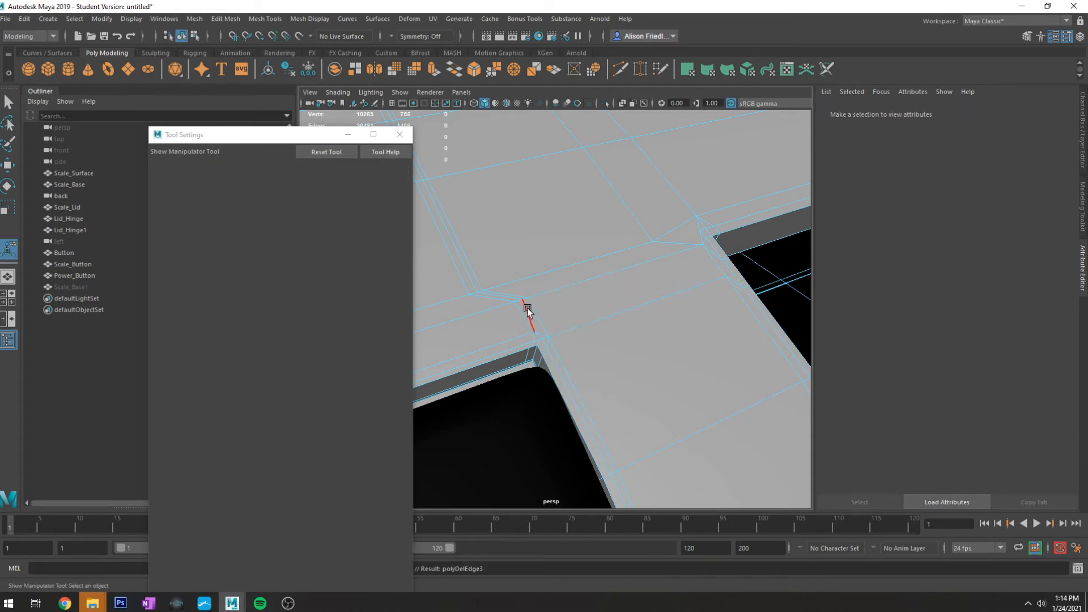
Step: Delete the extra edge loop running into the recess's upper display-side corner and merge the neighbouring vertices above that corner
double_click(526, 309)
key("ctrl+Delete")
left_click(525, 298)
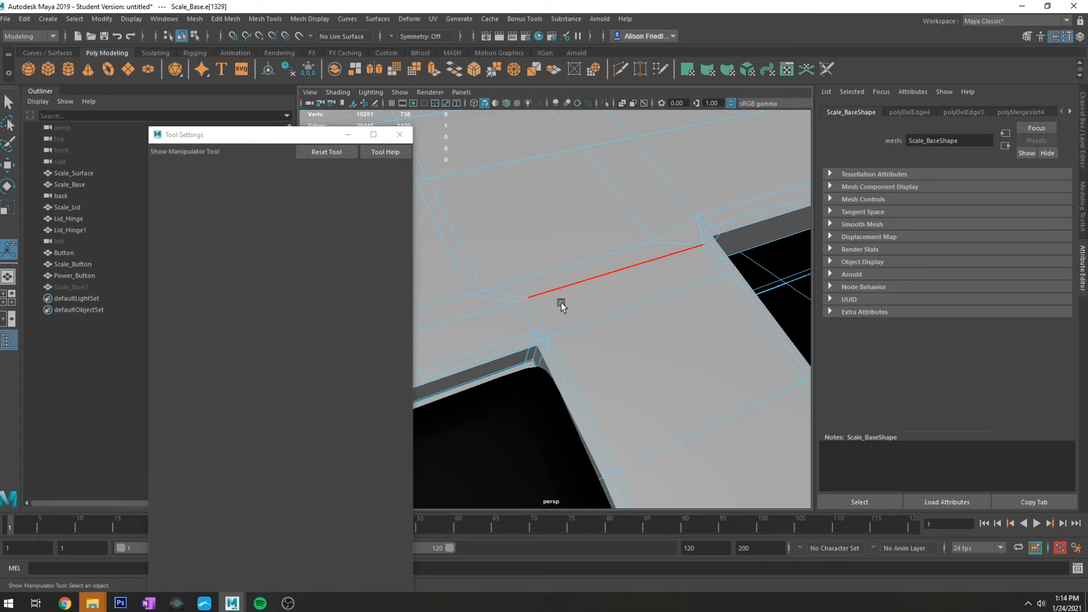
left_click(518, 71)
Step: Delete the redundant edge loop running above the recess corner, then turn on the smooth preview for Scale_Base
right_click_drag(486, 298, 461, 212)
double_click(453, 262)
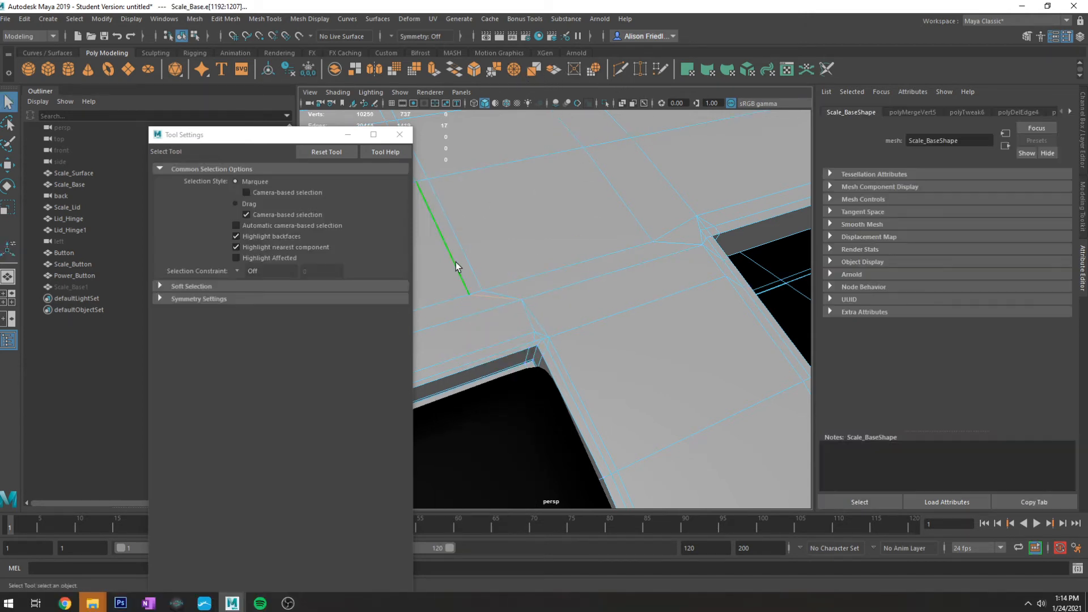
key("ctrl+Delete")
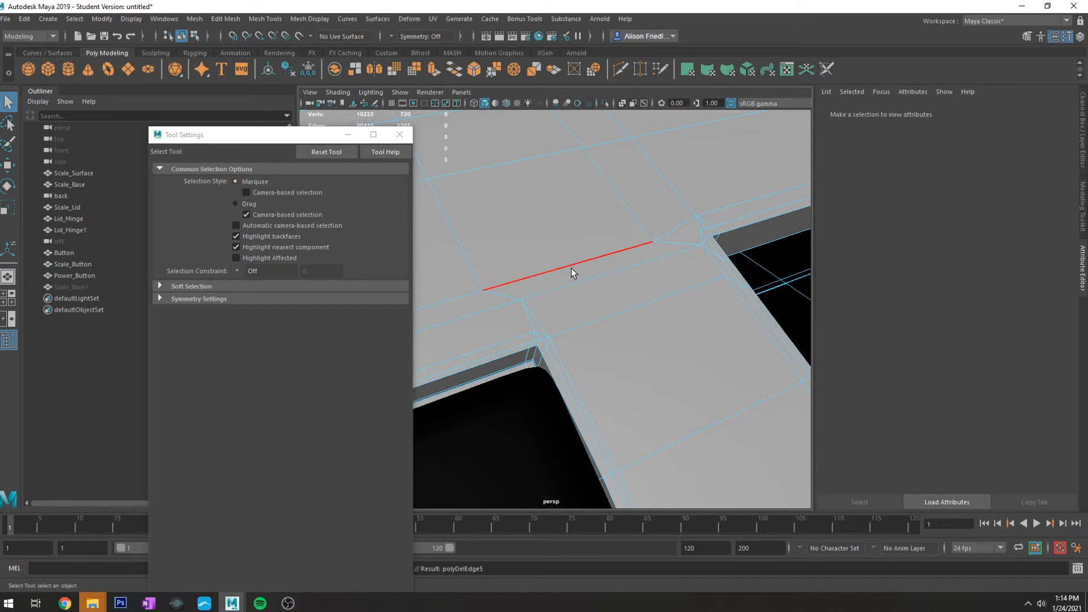
key("3")
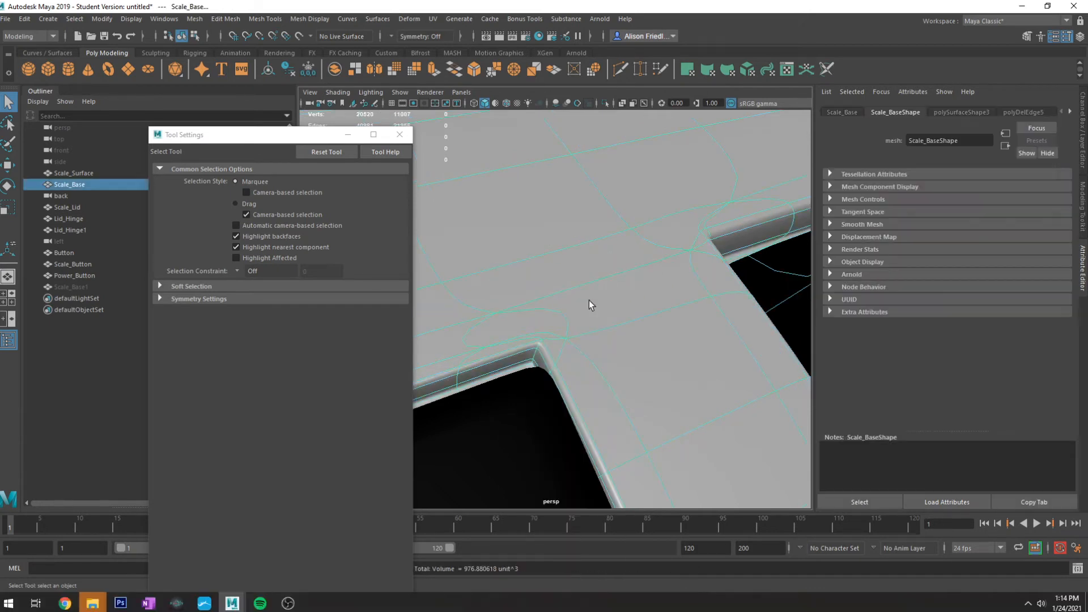
Step: Compare the smoothed and unsmoothed Scale_Base around the button recess corners, the display opening and the pill-shaped side slot
left_click_drag(590, 304, 651, 282, "alt")
left_click(740, 254)
left_click(650, 282)
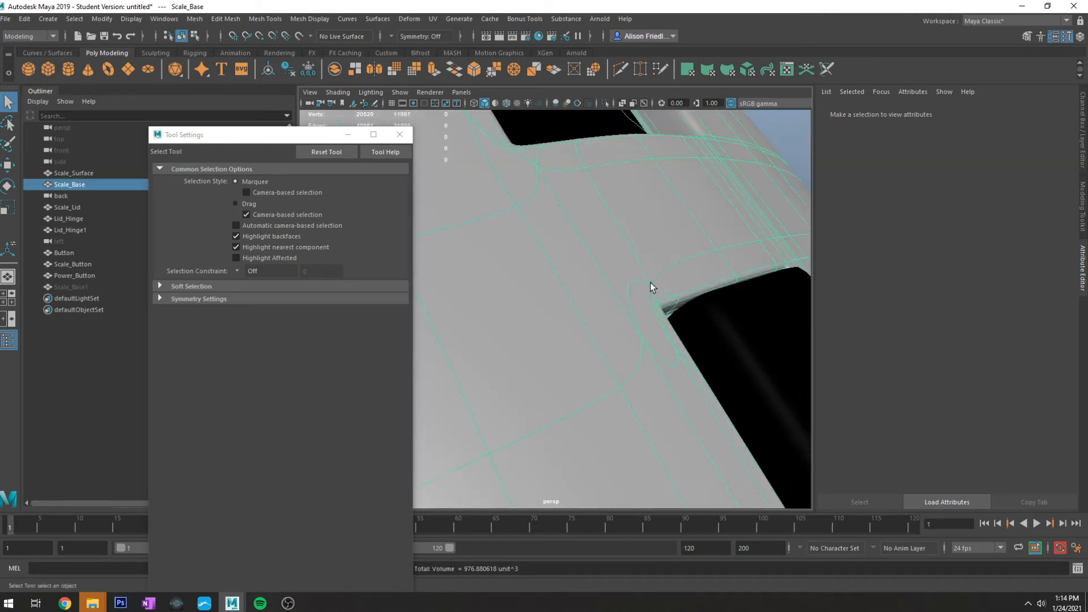
key("3")
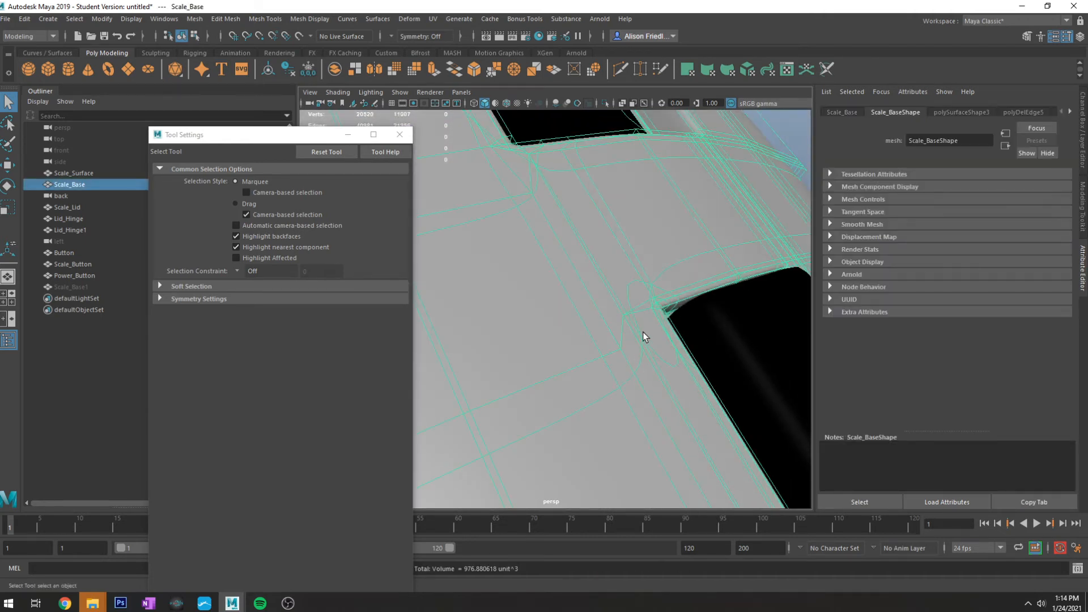
key("1")
left_click_drag(744, 191, 702, 224, "alt")
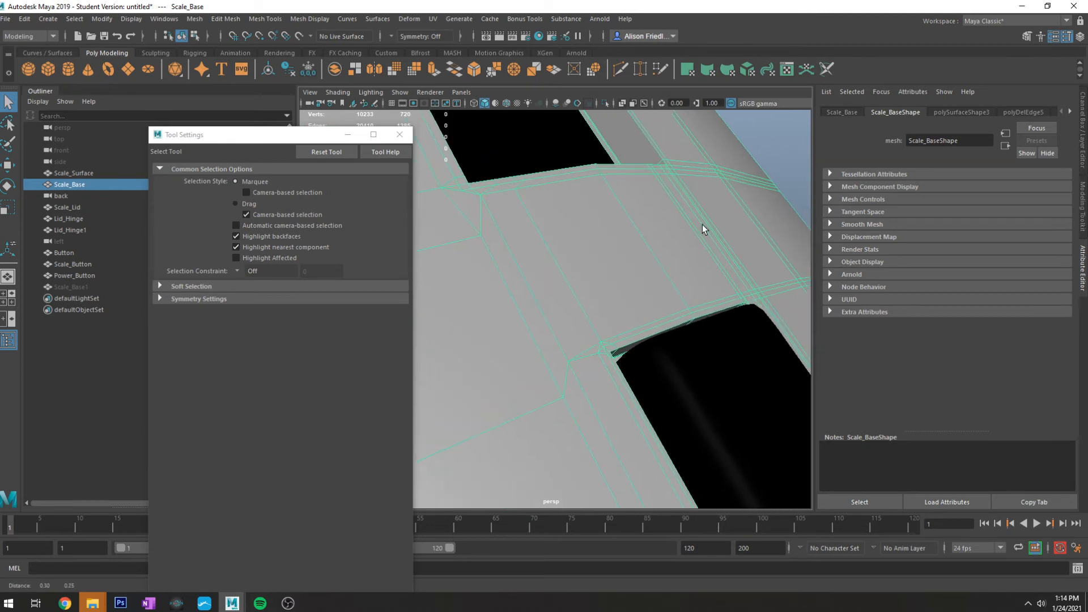
left_click(764, 175)
left_click_drag(764, 175, 532, 154, "alt")
left_click(510, 294)
key("3")
left_click(509, 267)
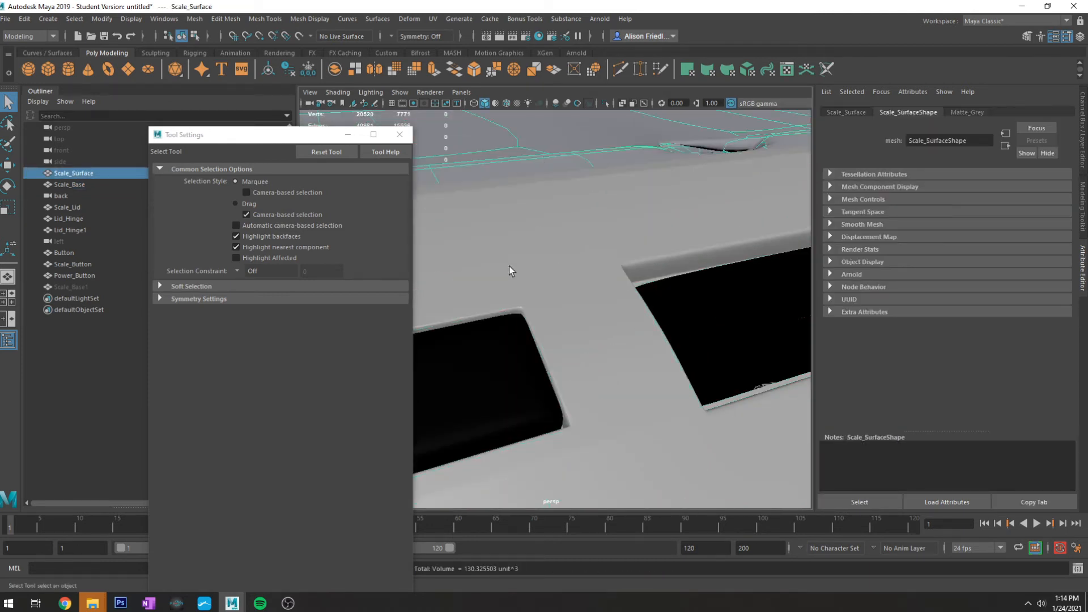
left_click_drag(509, 266, 561, 356, "alt")
left_click(621, 365)
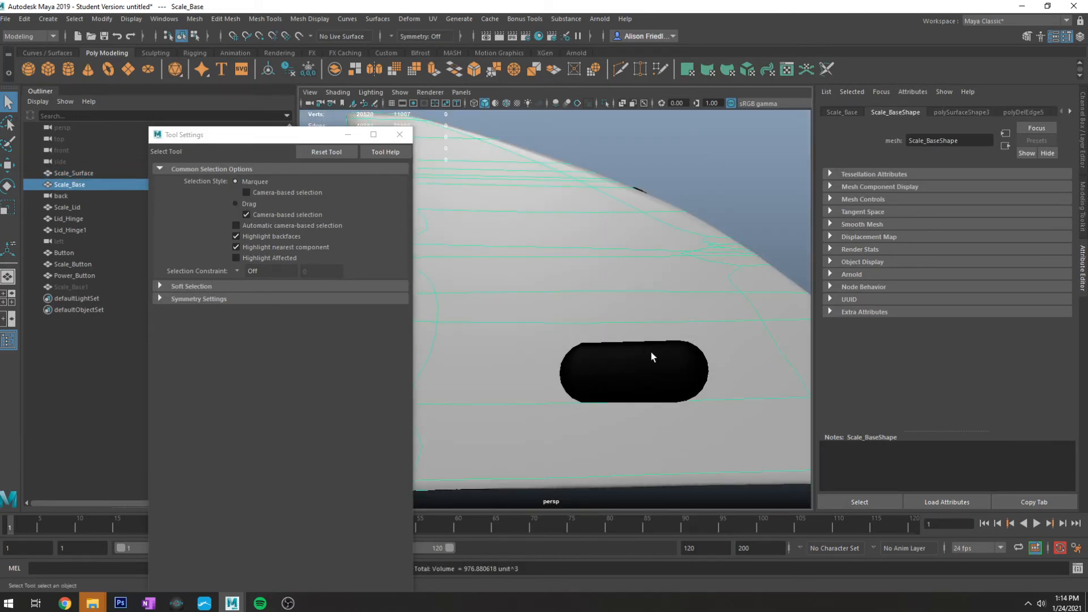
left_click_drag(651, 356, 569, 320, "alt")
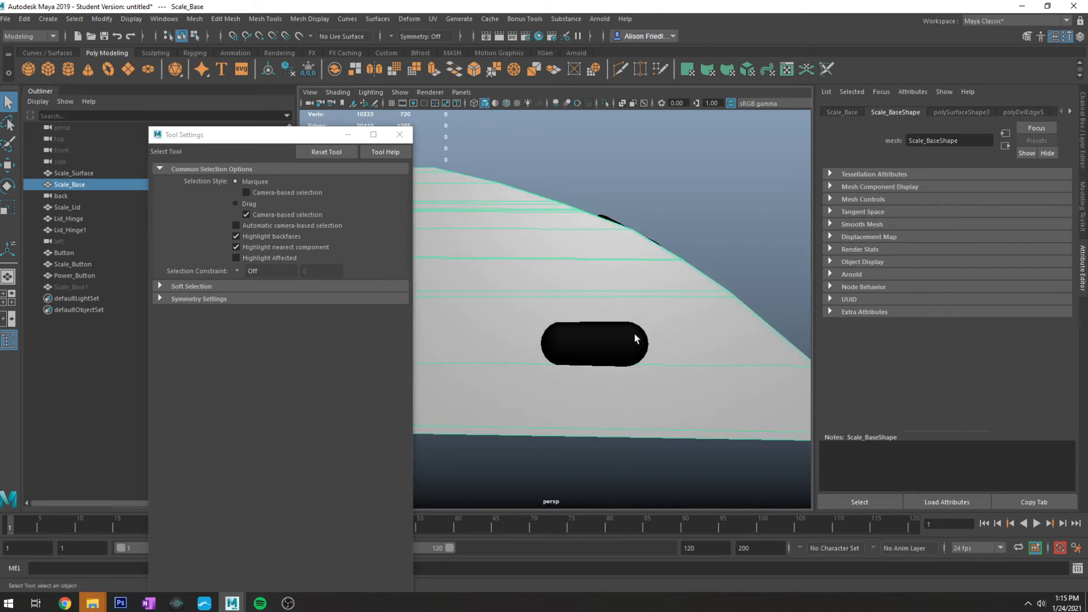
left_click_drag(556, 376, 493, 283, "alt")
Step: Try moving a vertex on the button recess's side away from the display opening outward, preview it smoothed, and undo the move
right_click_drag(493, 283, 465, 280)
left_click(483, 309)
key("w")
left_click(451, 324)
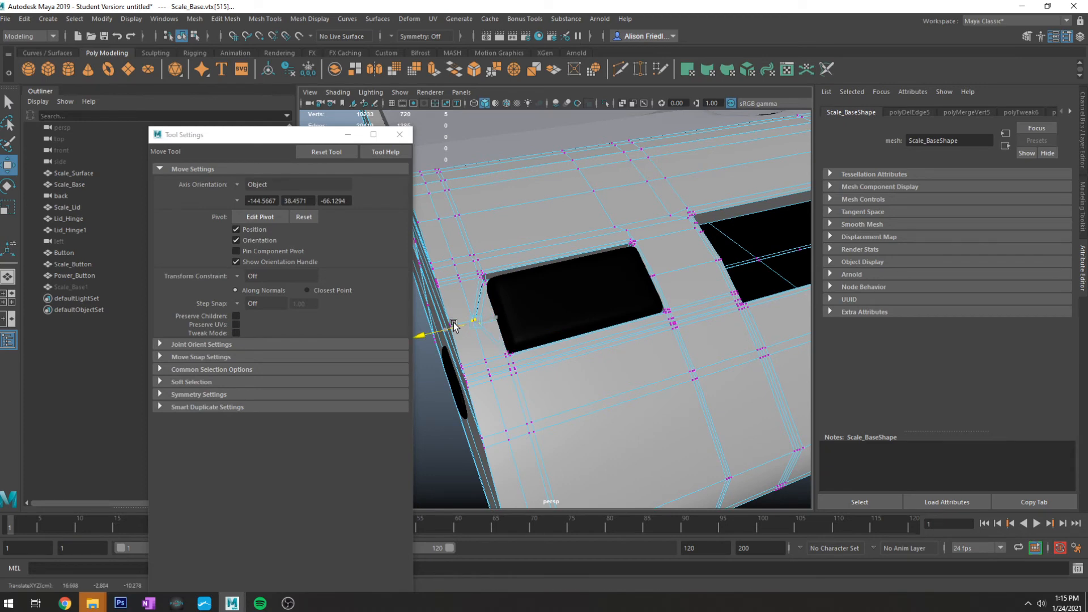
key("3")
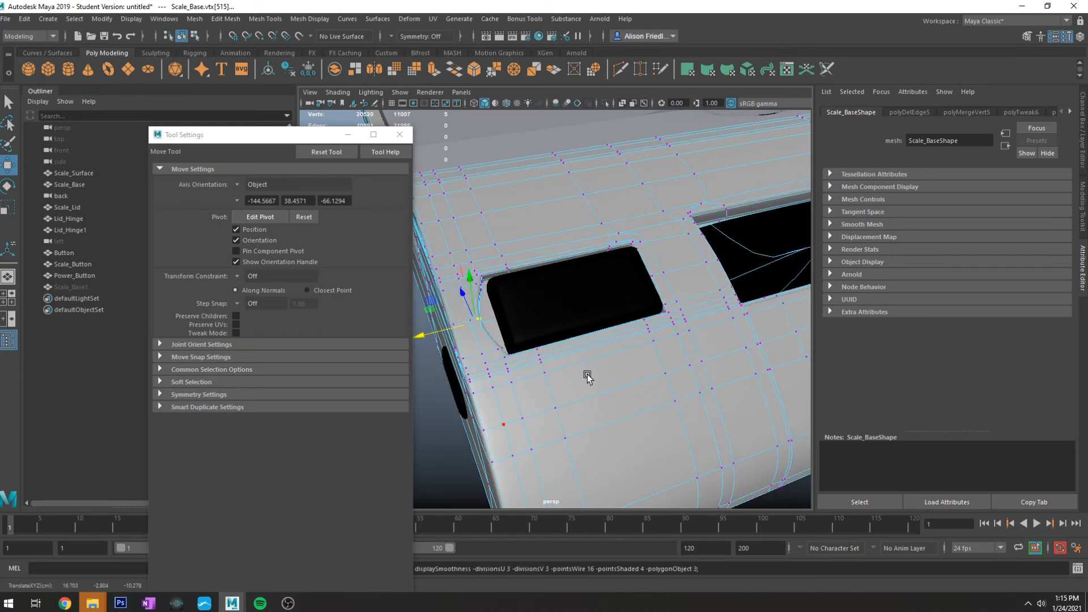
key("ctrl+z")
mouse_move(502, 304)
left_mouse_down("alt")
mouse_move(529, 331)
mouse_move(497, 322)
left_mouse_up("alt")
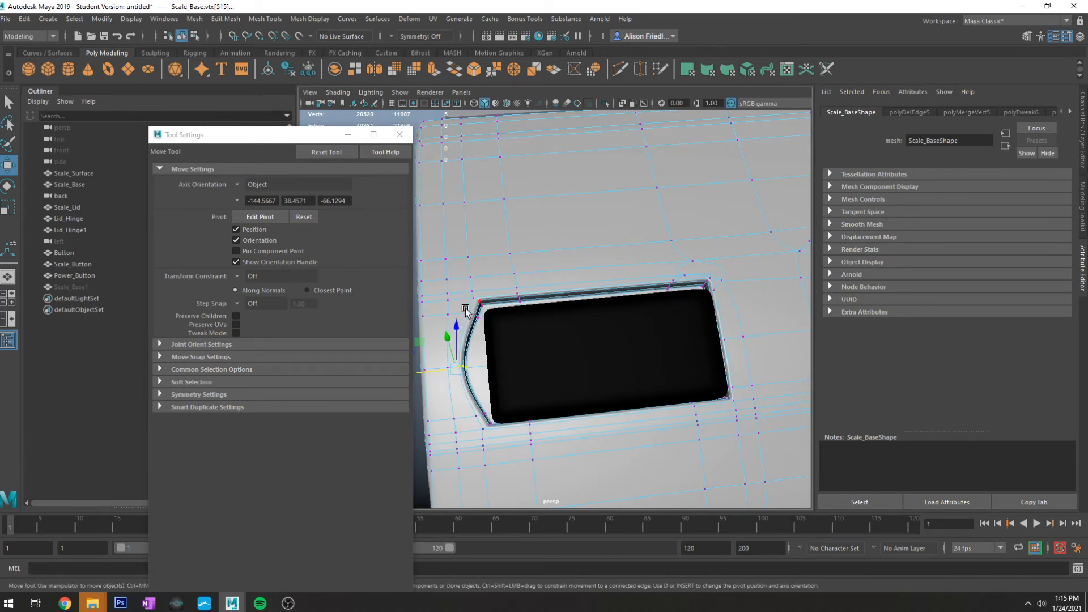
left_click_drag(486, 318, 437, 309)
left_click_drag(566, 316, 520, 396, "alt")
left_click(537, 403)
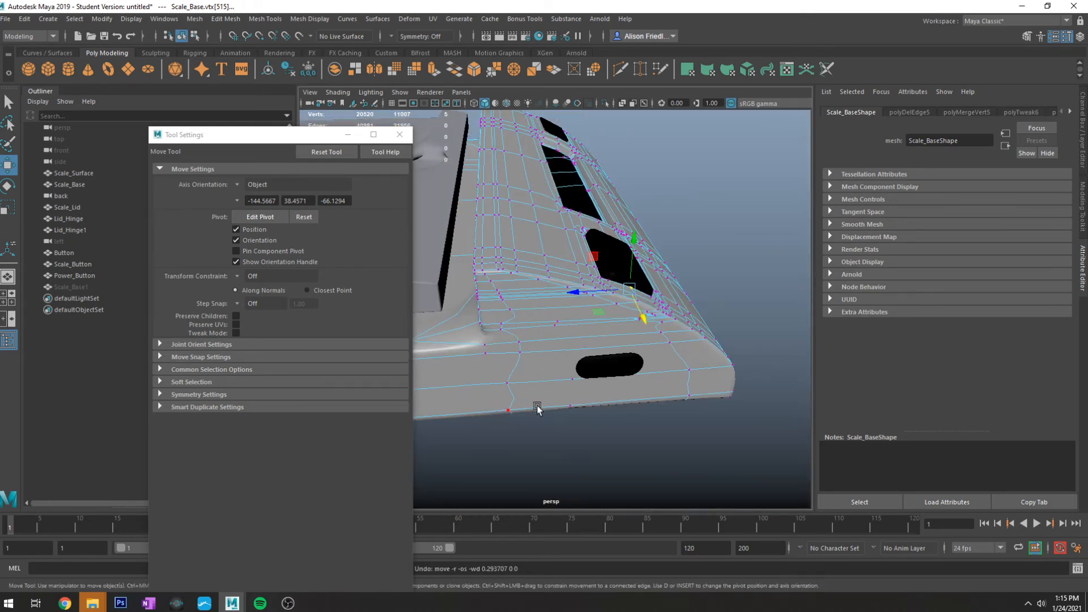
Step: Select the border edges of the long rectangular opening in the Scale_Base wall, fill the hole, and return to object mode
key("f")
scroll(629, 379, "down", 5)
left_click_drag(629, 379, 630, 295, "alt")
right_click(631, 288)
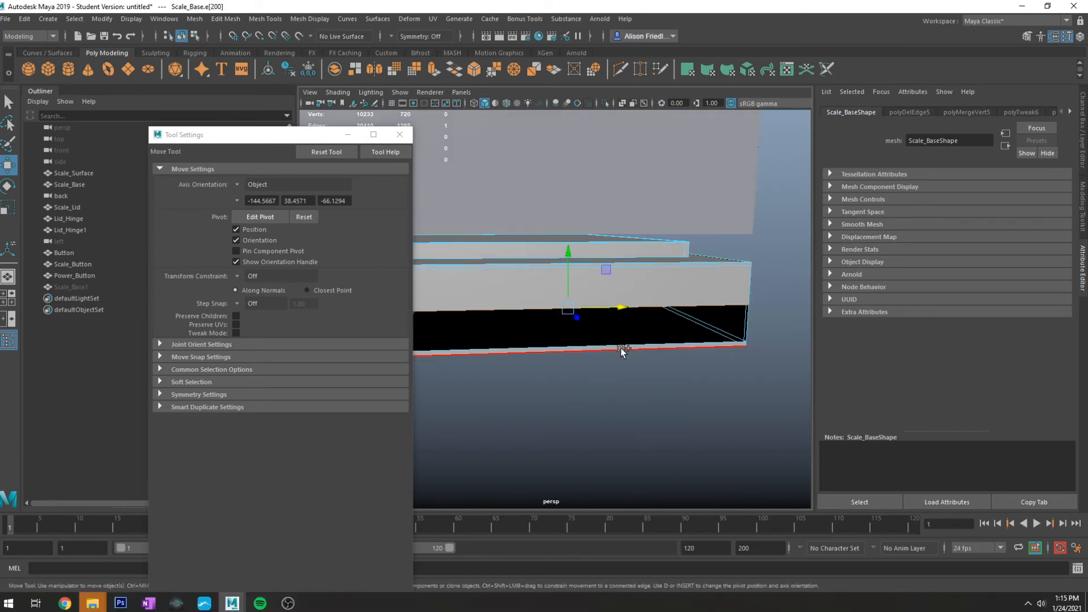
left_click(620, 344, "shift")
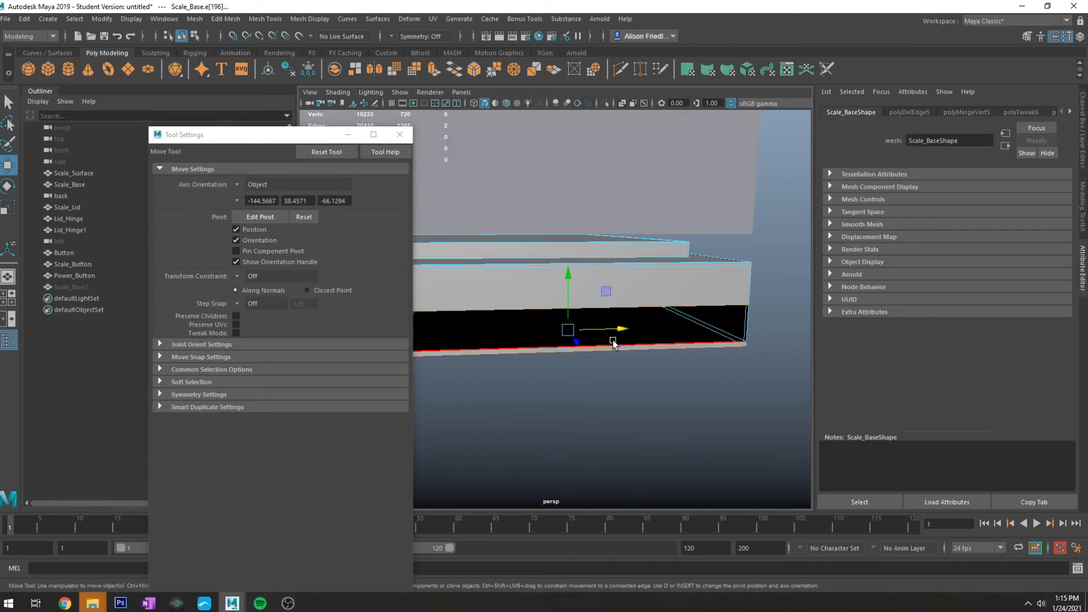
left_click(617, 309, "shift")
left_click_drag(621, 315, 685, 323, "alt")
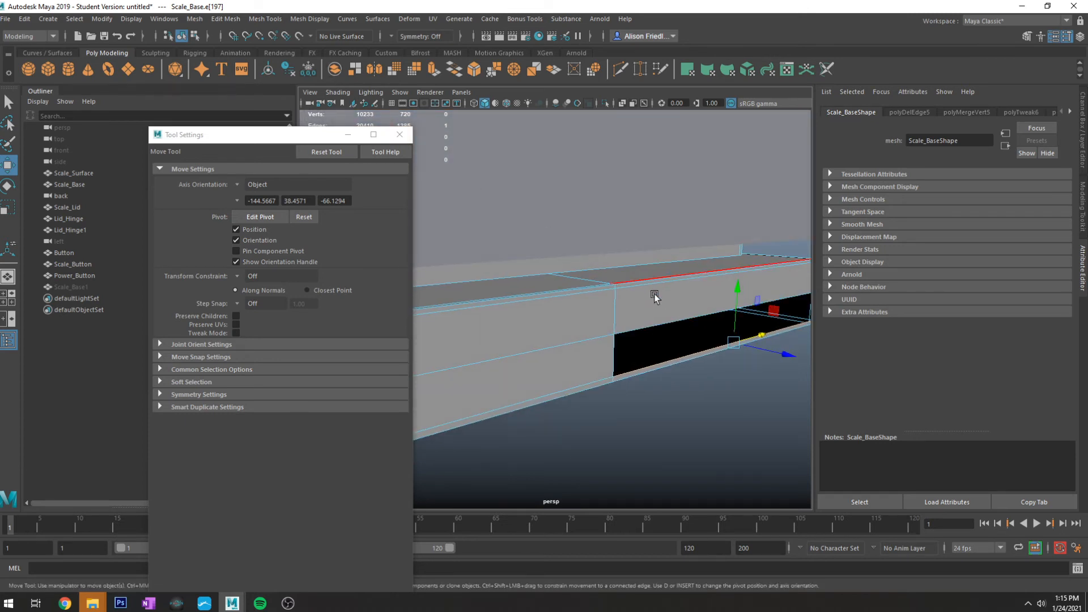
middle_click_drag(654, 293, 661, 324)
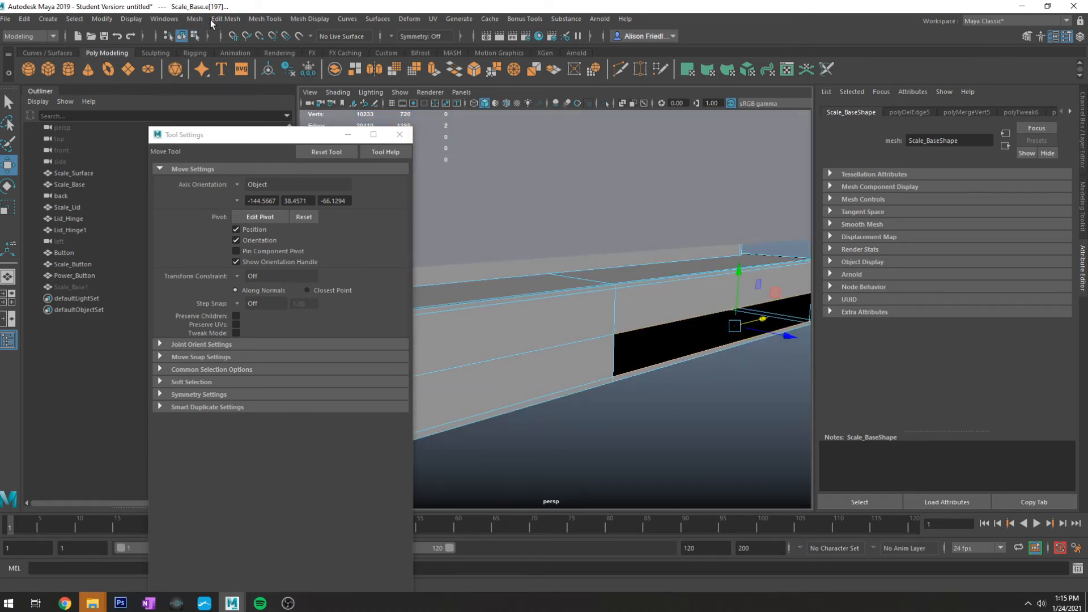
left_click(195, 19)
left_click(238, 103)
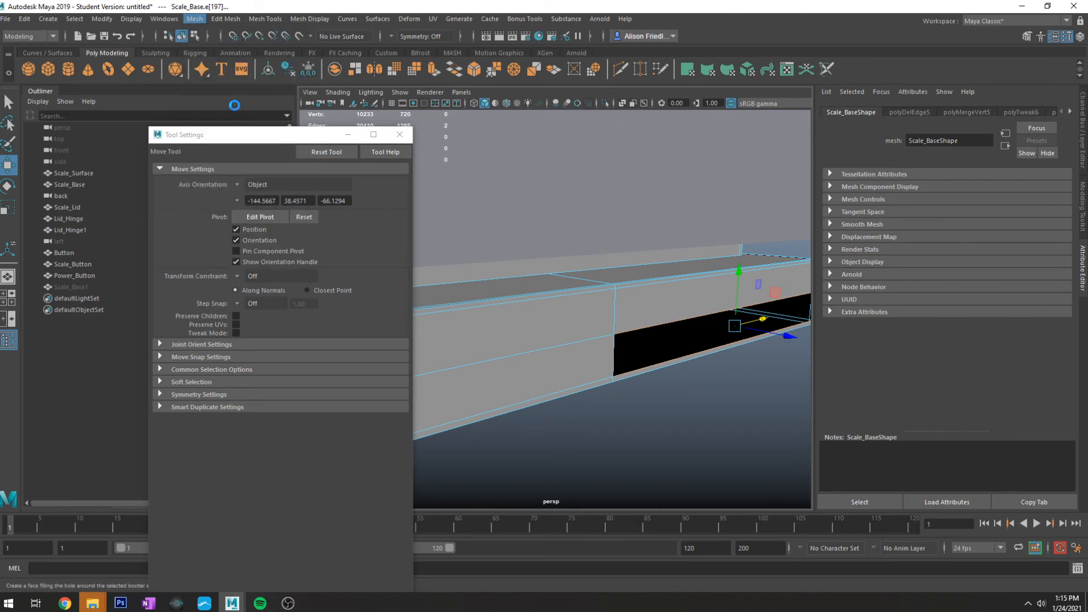
right_click_drag(612, 288, 667, 285)
left_click_drag(666, 286, 679, 325, "alt")
scroll(616, 352, "down", 2)
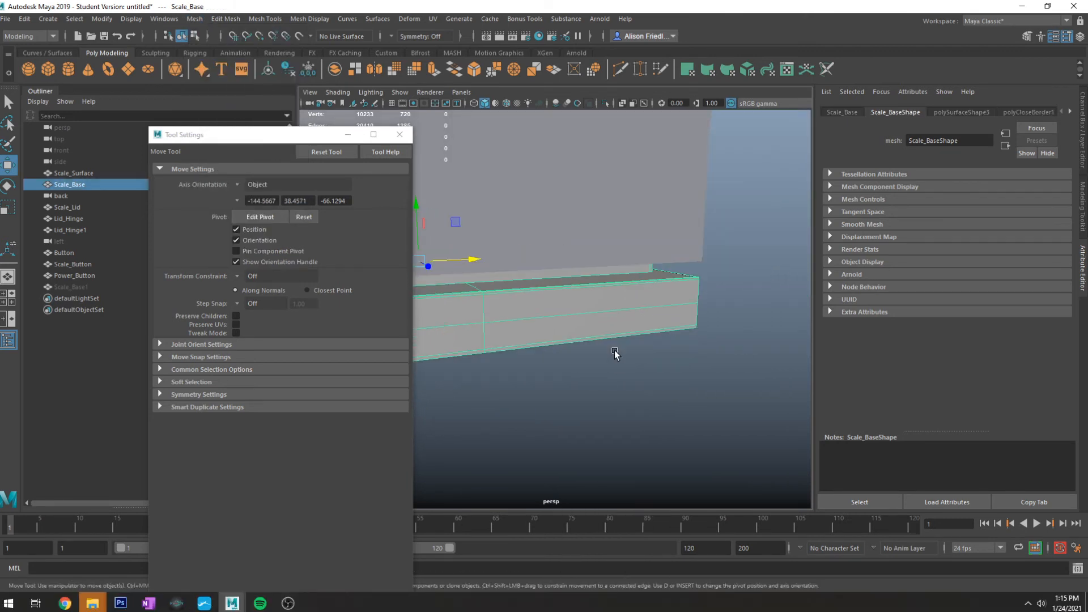
Step: Cut two closely spaced vertical edge loops and one horizontal loop into the filled wall face with Multi-Cut
scroll(619, 351, "up", 2)
left_click_drag(625, 314, 600, 304, "alt")
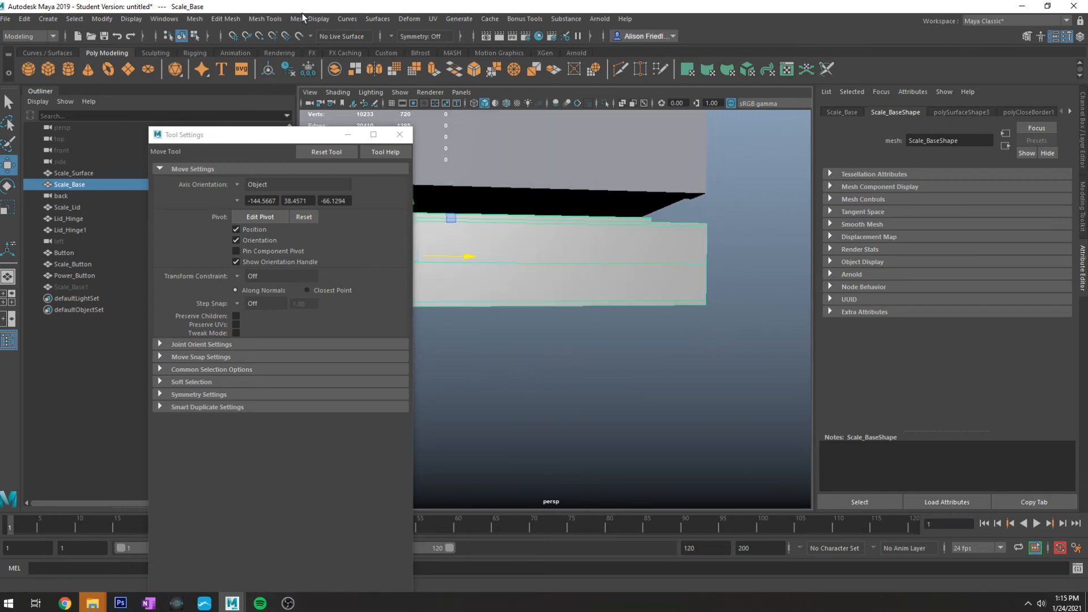
left_click(273, 21)
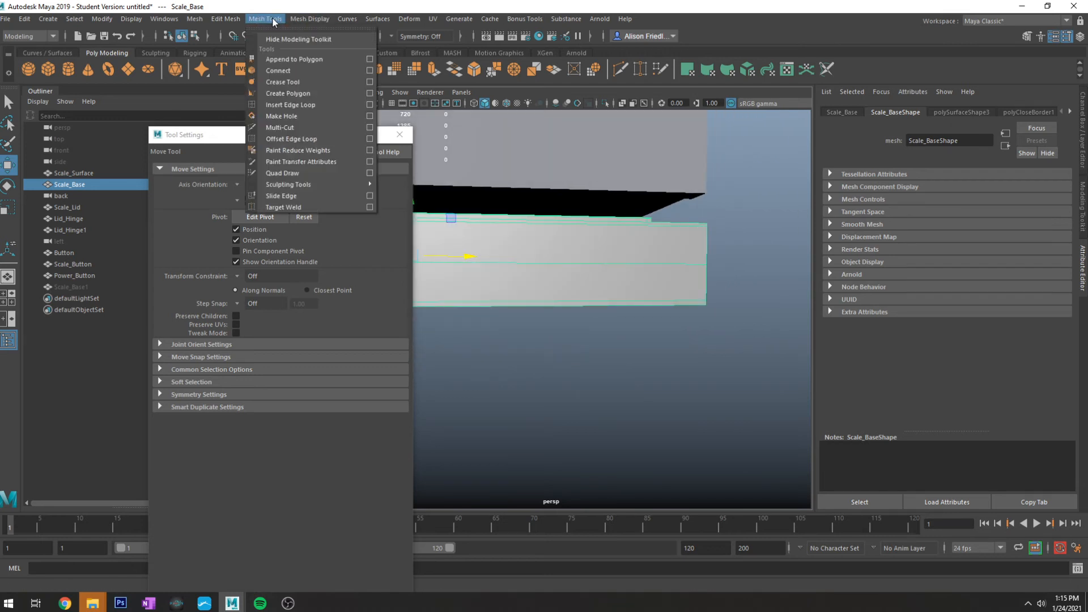
left_click(571, 265, "ctrl")
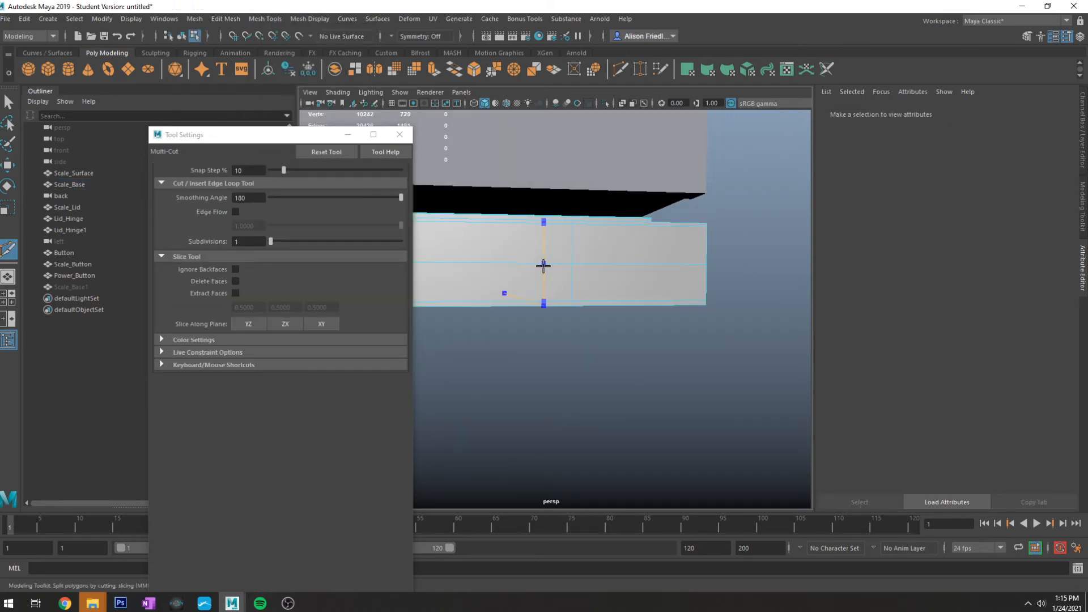
left_click(543, 265, "ctrl")
left_click(567, 285, "ctrl")
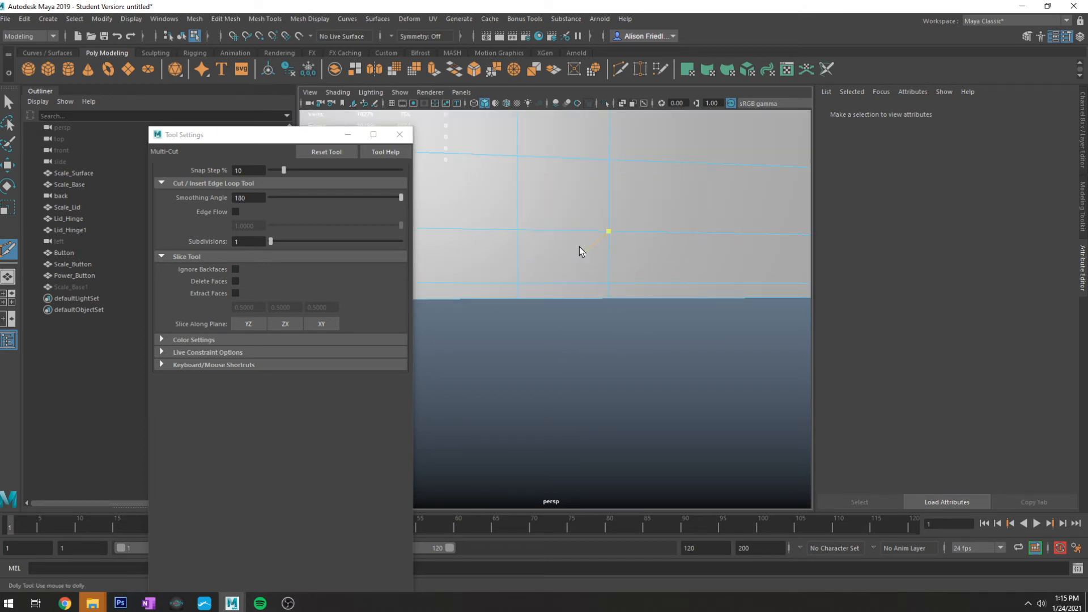
Step: Delete the two stacked faces between the new vertical loops, just below the wall's middle edge
key("q")
right_click(566, 182)
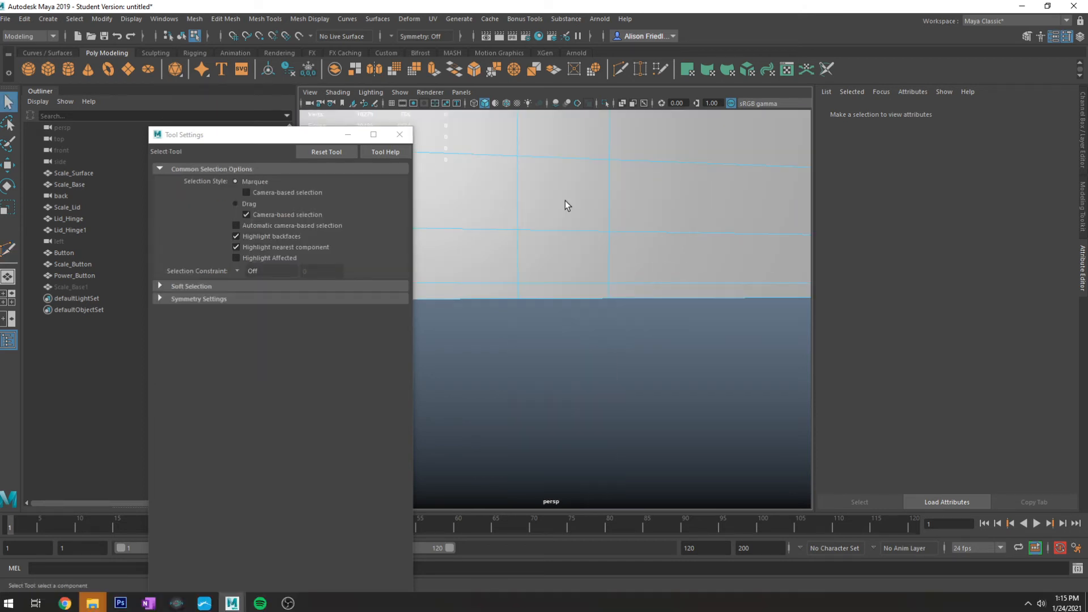
left_click(565, 200)
left_click(560, 264, "shift")
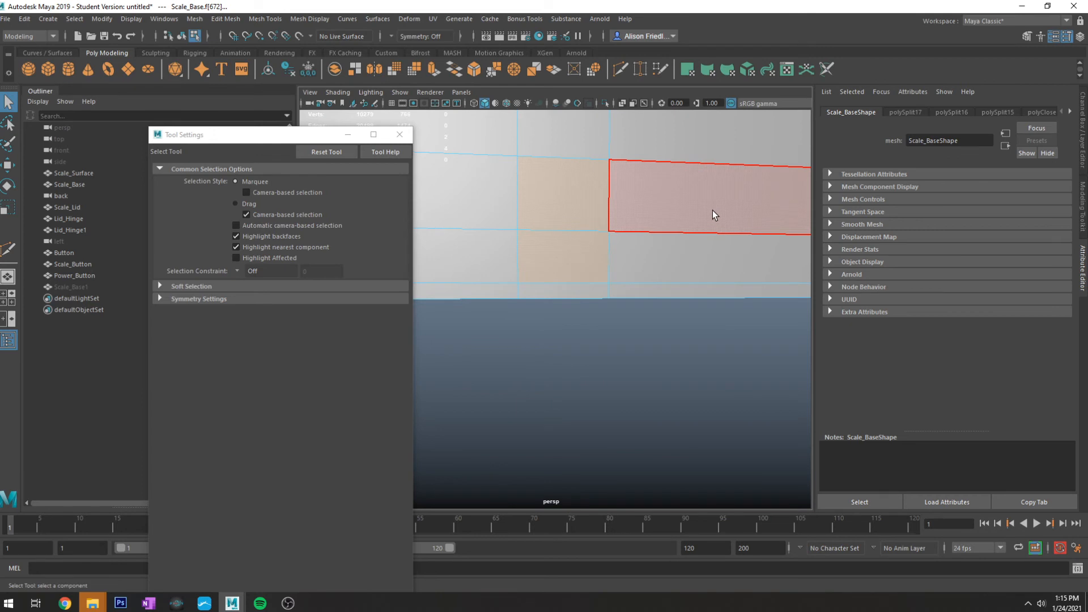
key("Delete")
Step: Select the border edges of the small new opening and apply Circularize to them
scroll(695, 214, "down", 3)
right_click_drag(595, 218, 564, 233)
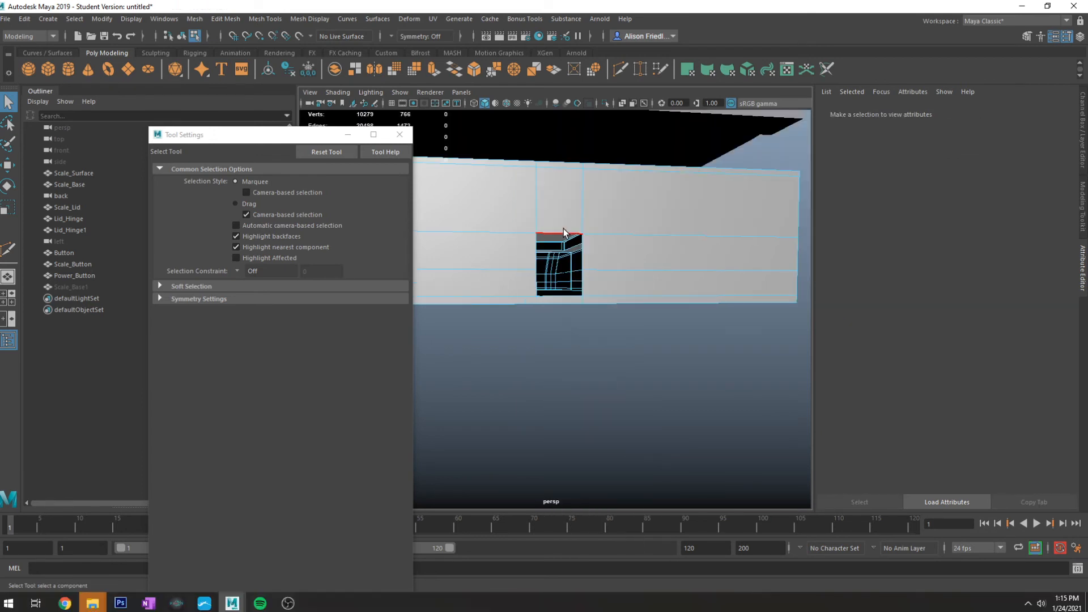
left_click(564, 232)
double_click(509, 167)
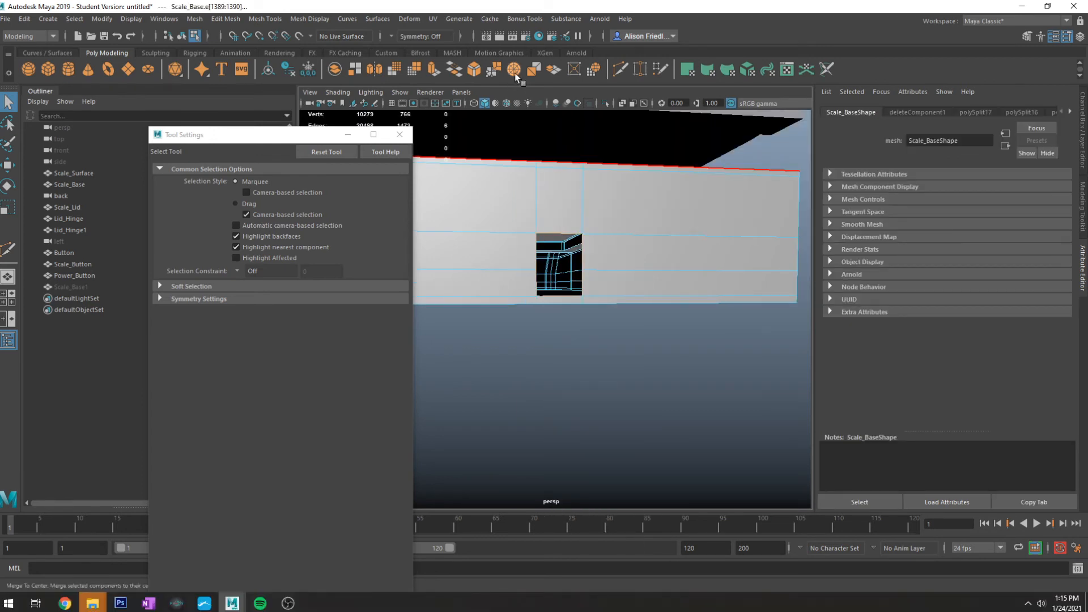
left_click(515, 72)
key("ctrl+z")
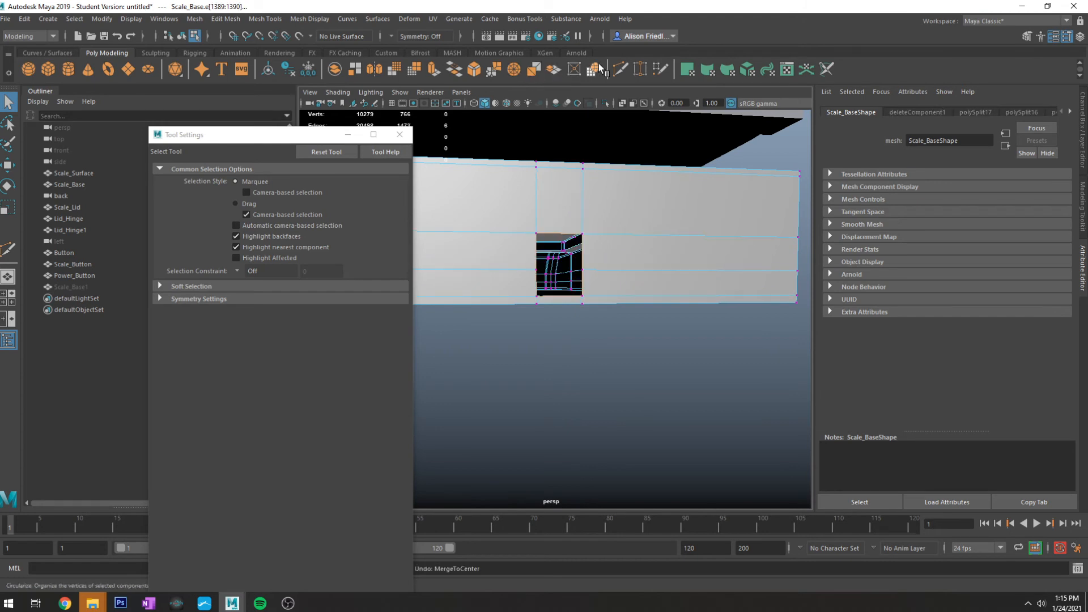
left_click(591, 73)
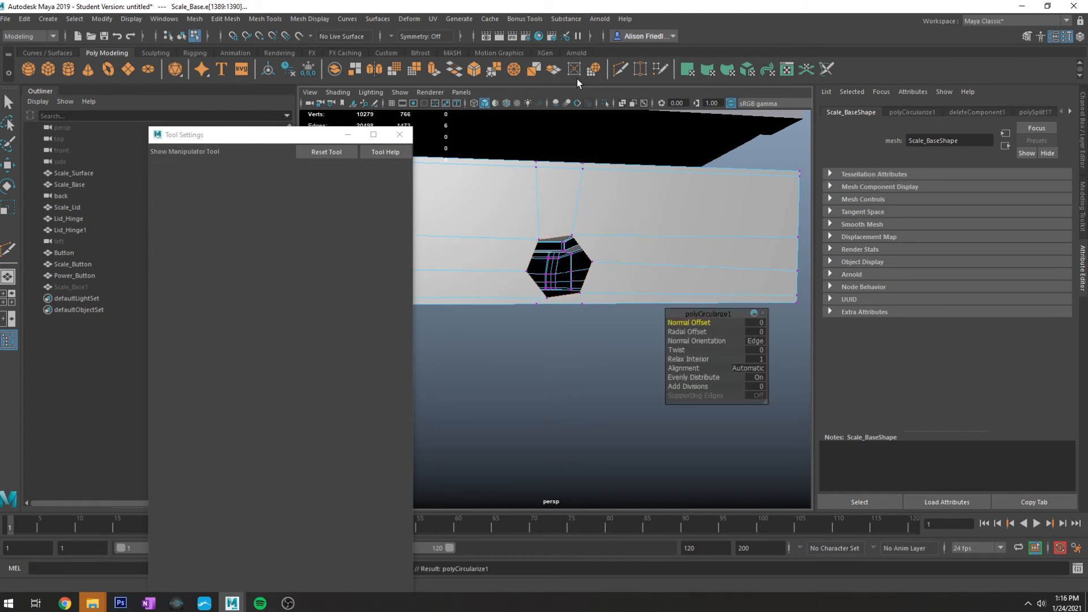
Step: Rotate the circularized opening's border so its hexagon has level upper and lower edges
key("e")
left_click_drag(561, 205, 604, 268)
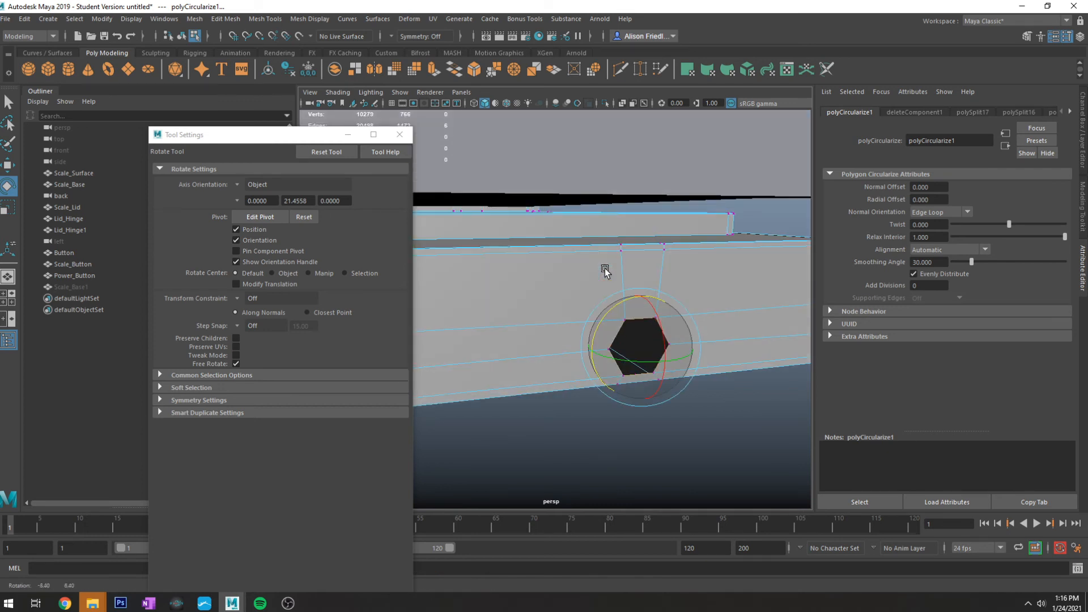
key("q")
left_click_drag(642, 364, 612, 357, "alt")
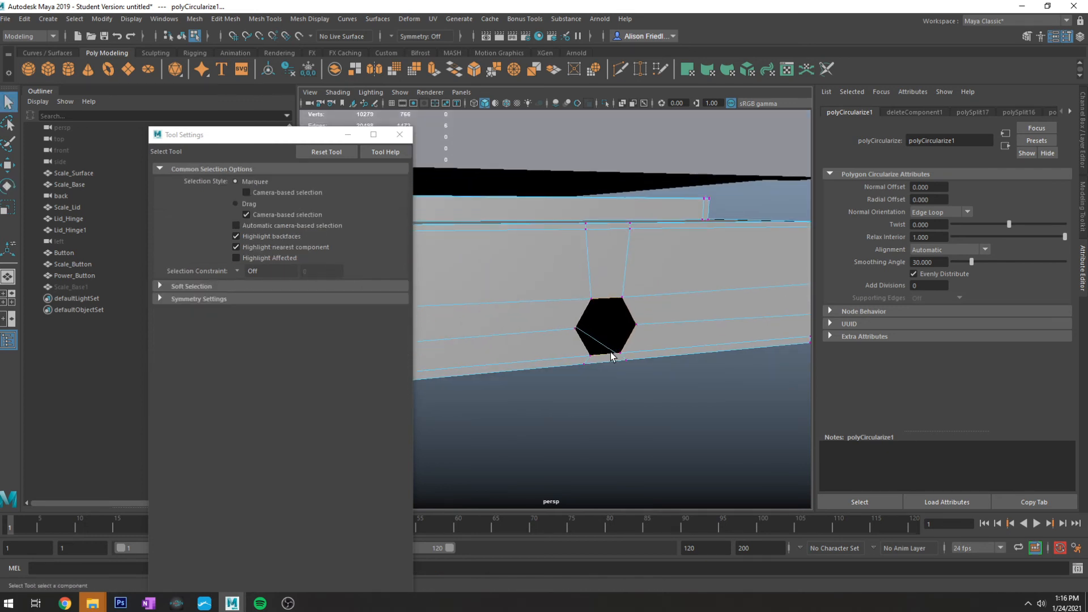
Step: Extrude the hexagonal opening's border edges and try scaling them slightly toward the centre
key("ctrl+e")
scroll(615, 357, "up", 3)
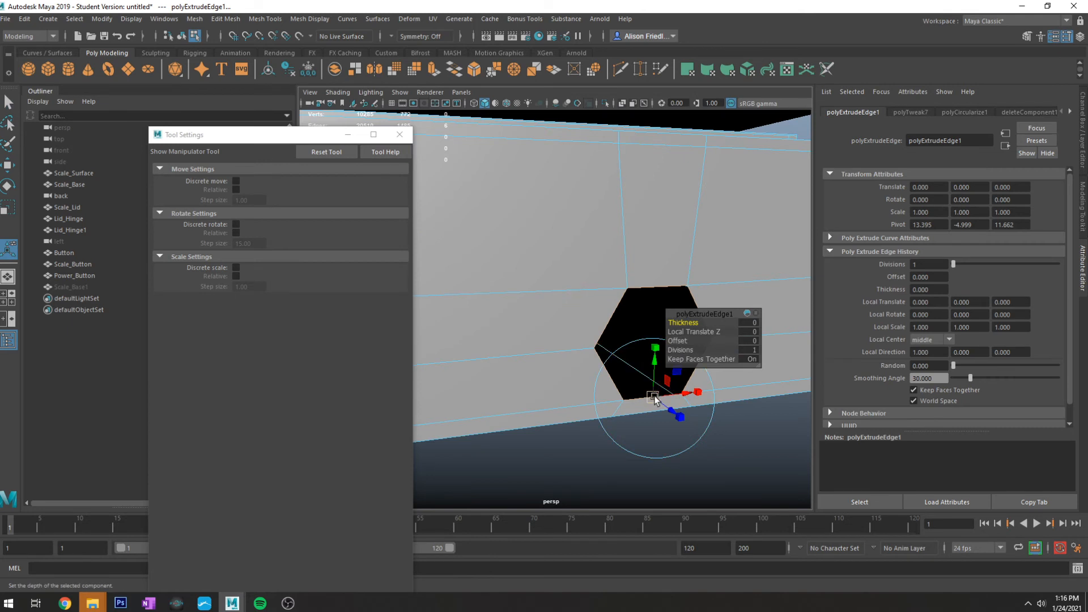
key("r")
left_click_drag(656, 345, 649, 346)
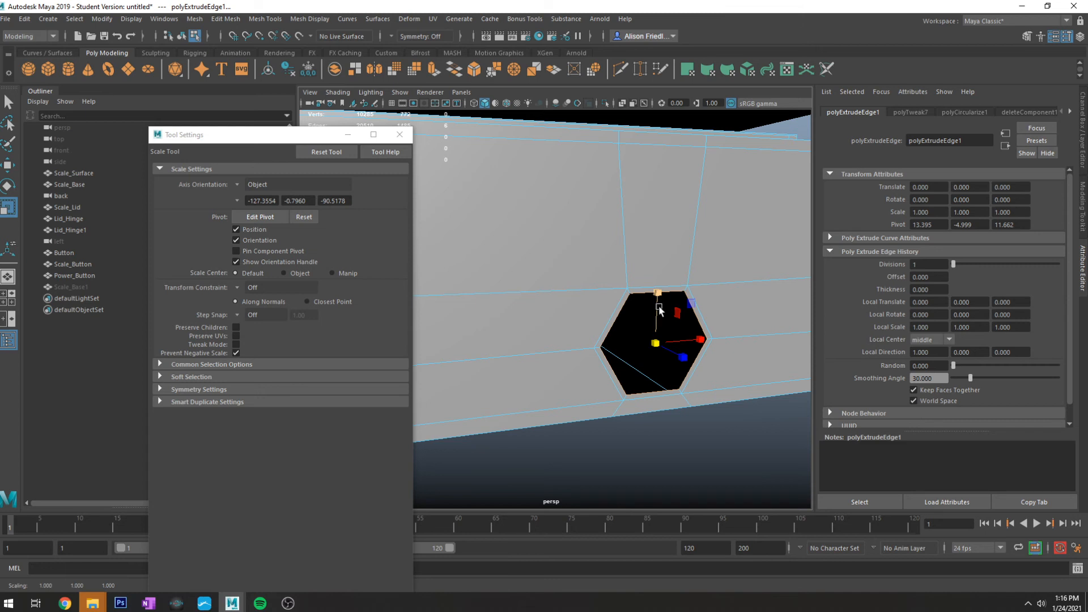
Step: Try pushing the extruded border edges into the base, check the hole in smooth preview, and undo the inward move
key("w")
left_click_drag(683, 357, 645, 340)
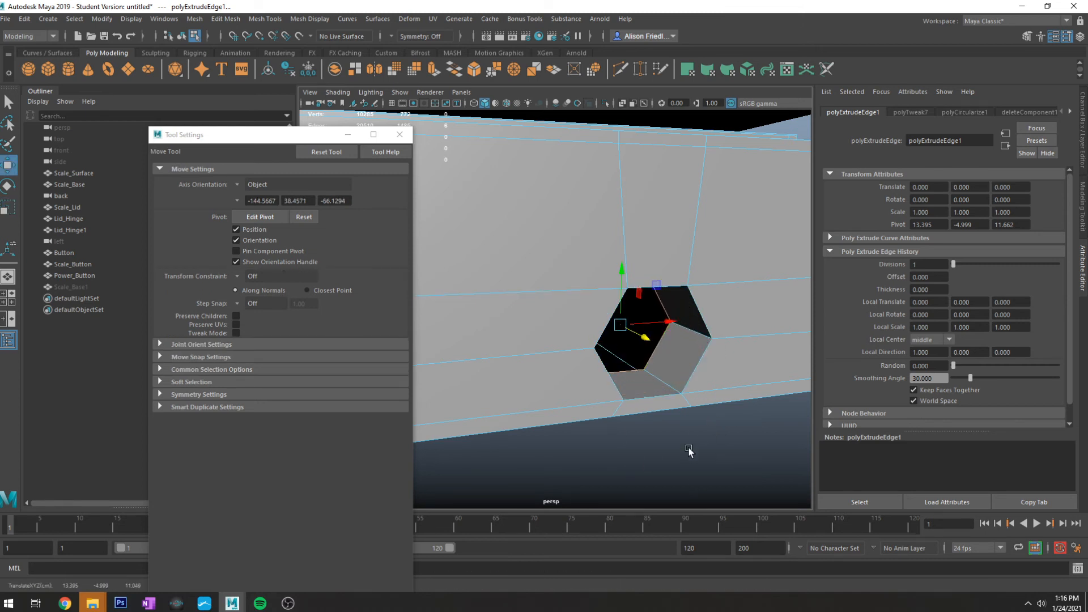
key("ctrl+c")
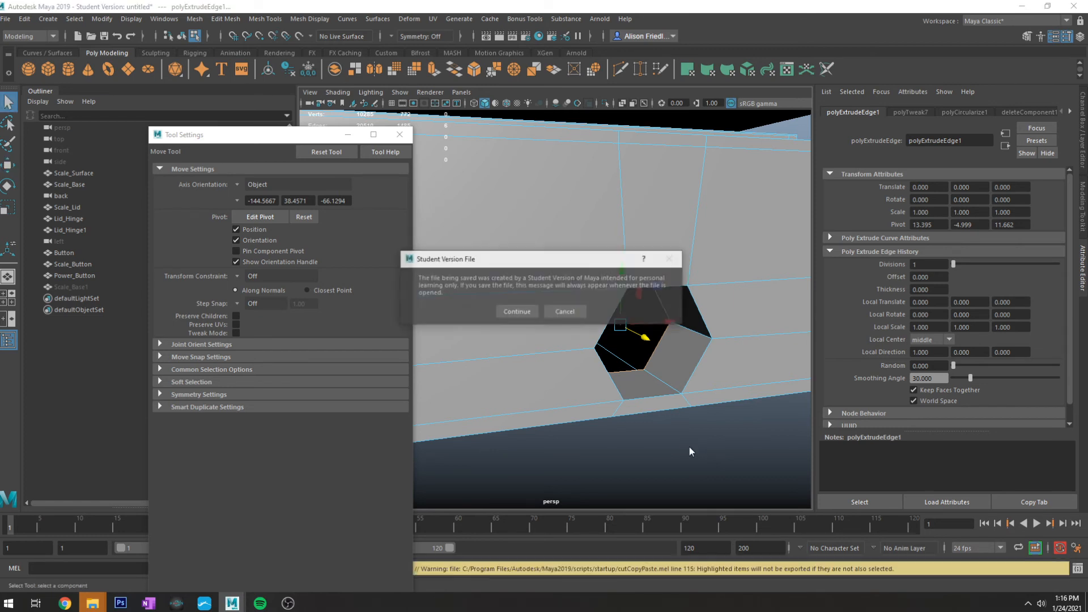
left_click(573, 313)
key("3")
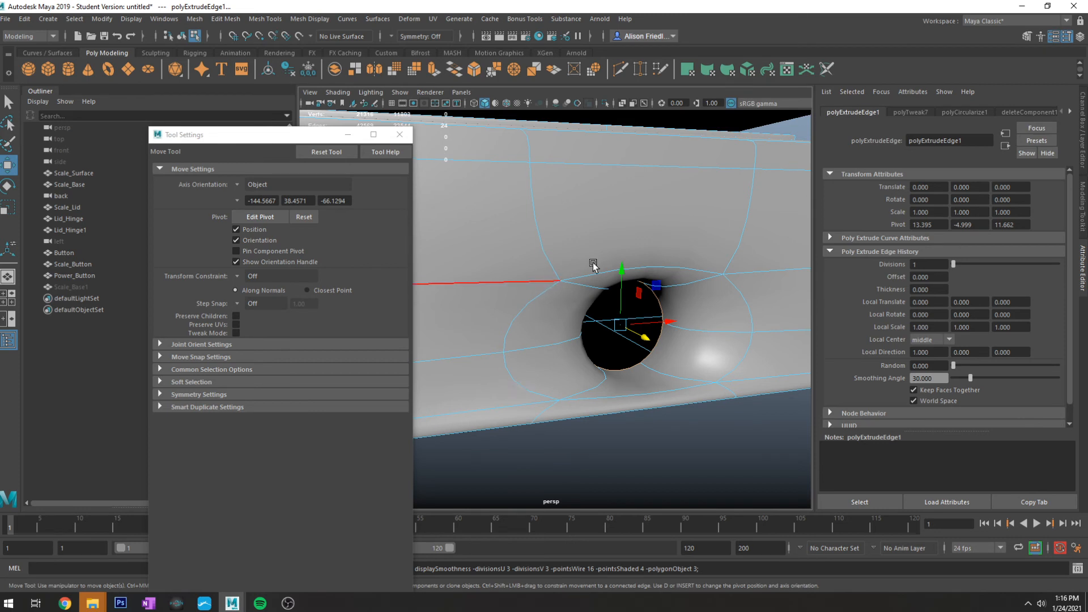
key("1")
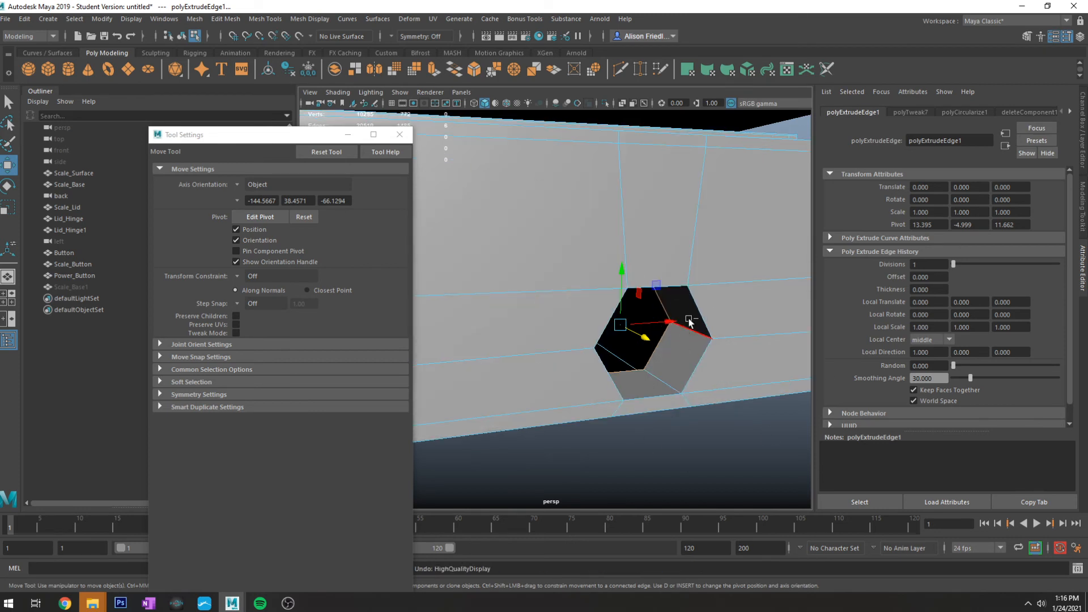
key("ctrl+z")
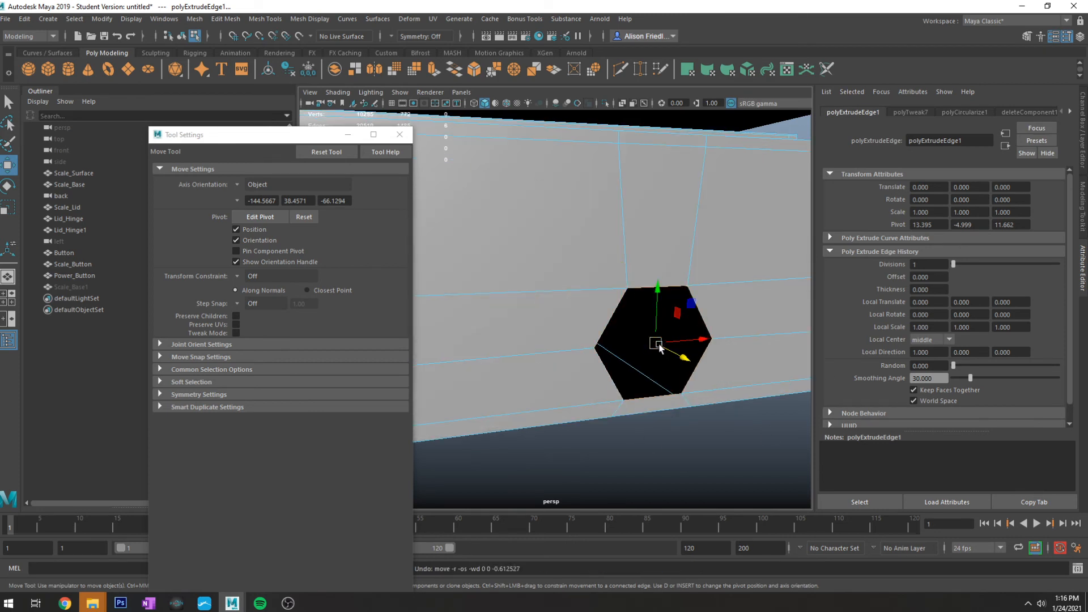
Step: Scale the extruded border edges of the hexagonal opening slightly toward its centre
key("r")
left_click_drag(658, 349, 650, 352)
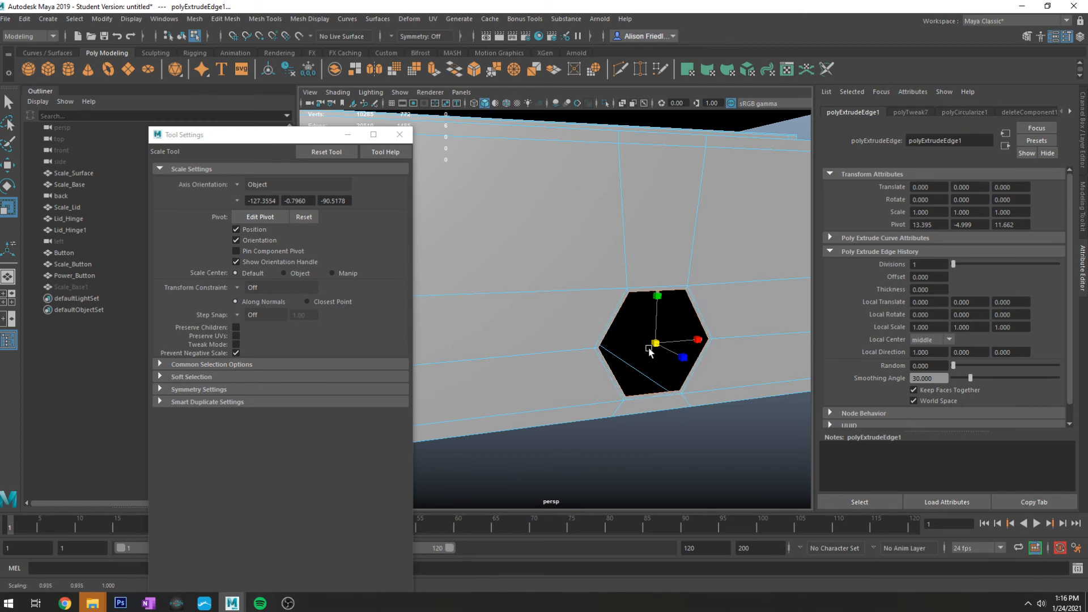
scroll(650, 349, "up", 5)
middle_click_drag(652, 348, 625, 344, "alt")
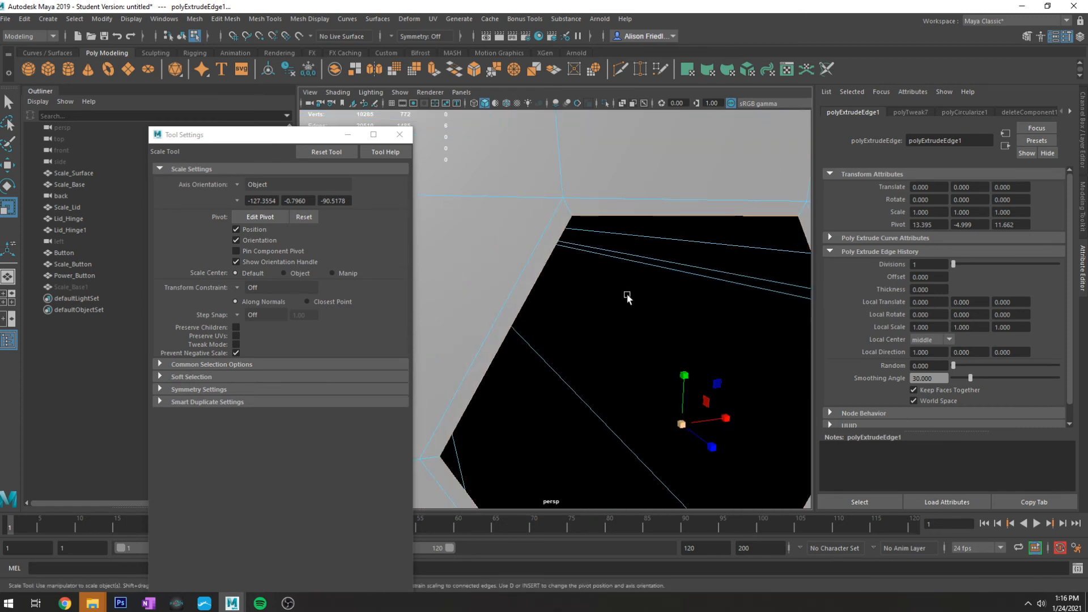
scroll(593, 315, "down", 5)
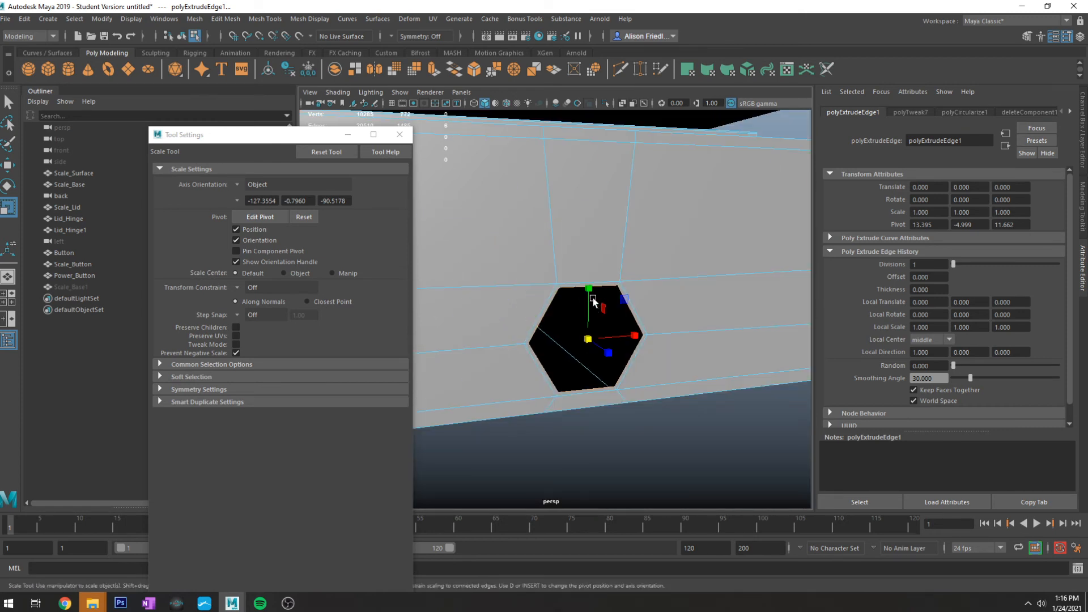
Step: Extrude the opening's border edges again, push them slightly into the base, and check the rim in smooth preview
key("ctrl+e")
scroll(625, 367, "up", 5)
scroll(625, 369, "down", 5)
key("w")
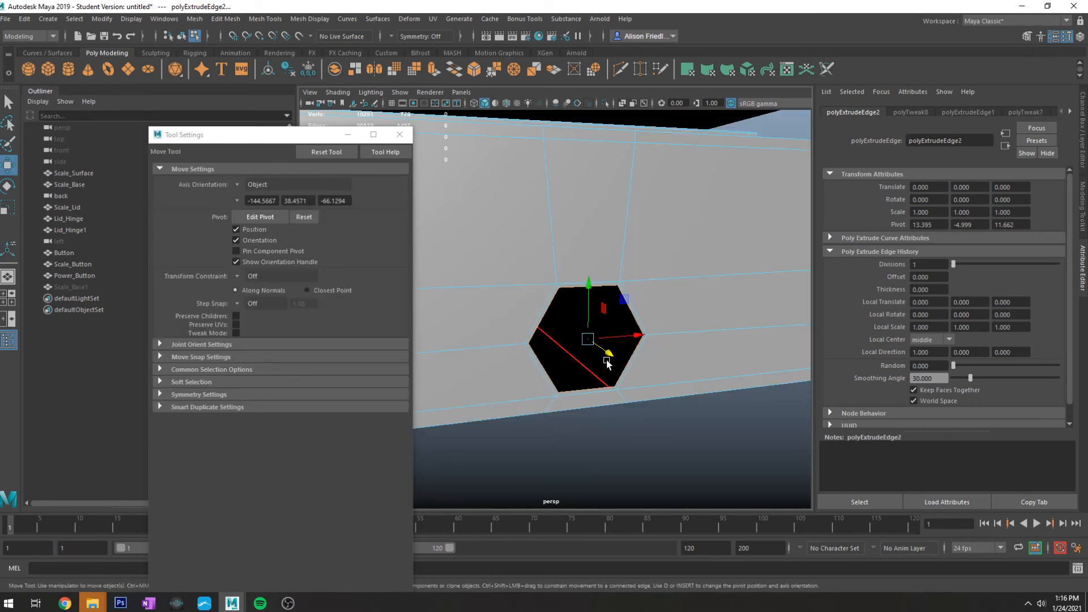
scroll(640, 328, "up", 5)
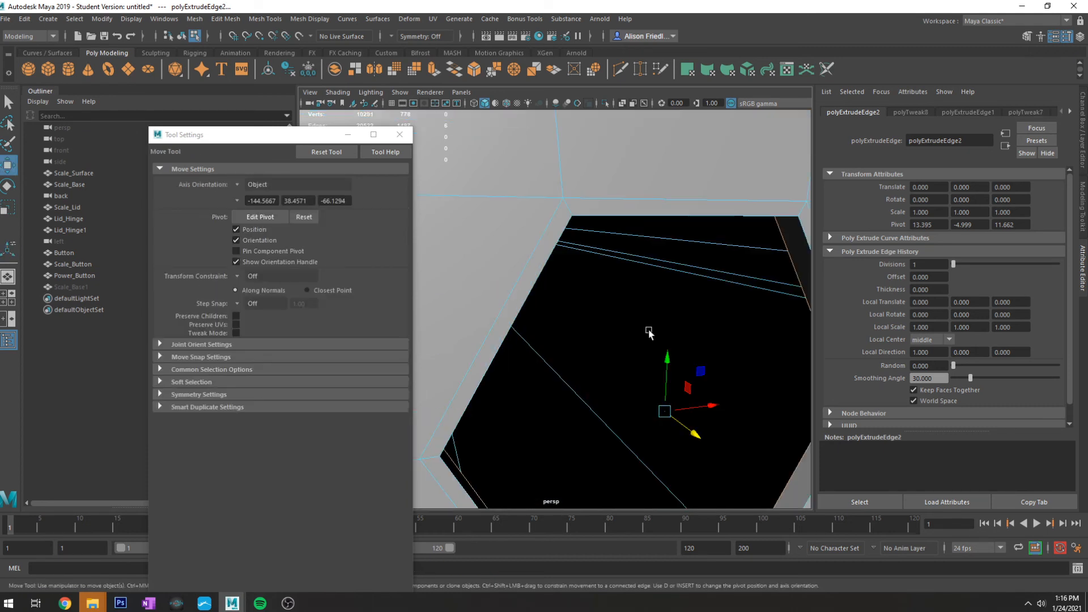
left_click(593, 202)
left_click_drag(593, 202, 724, 286, "alt")
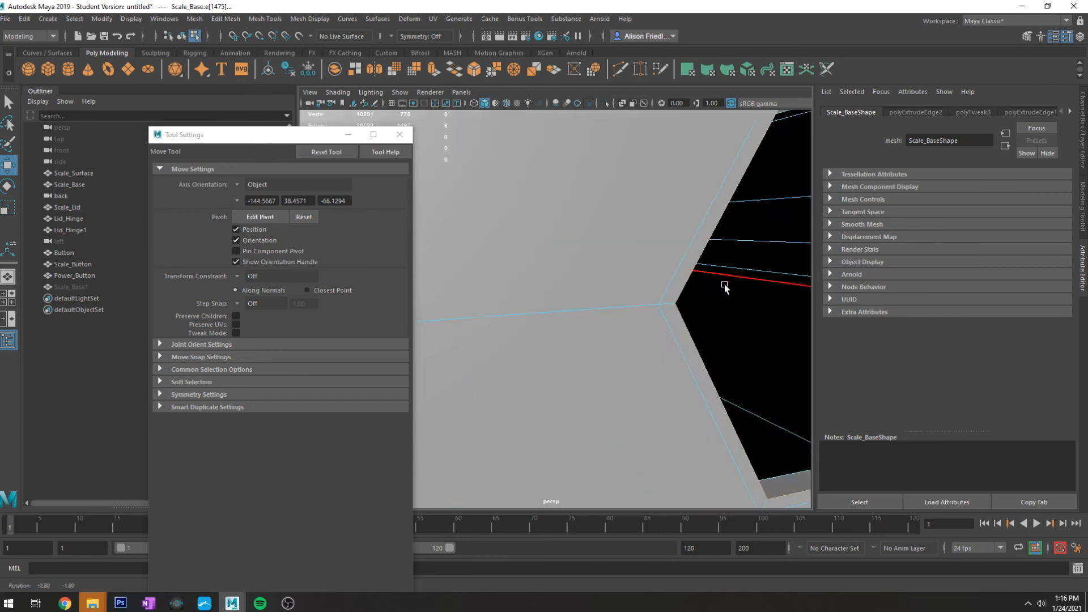
middle_click_drag(727, 285, 696, 284, "alt")
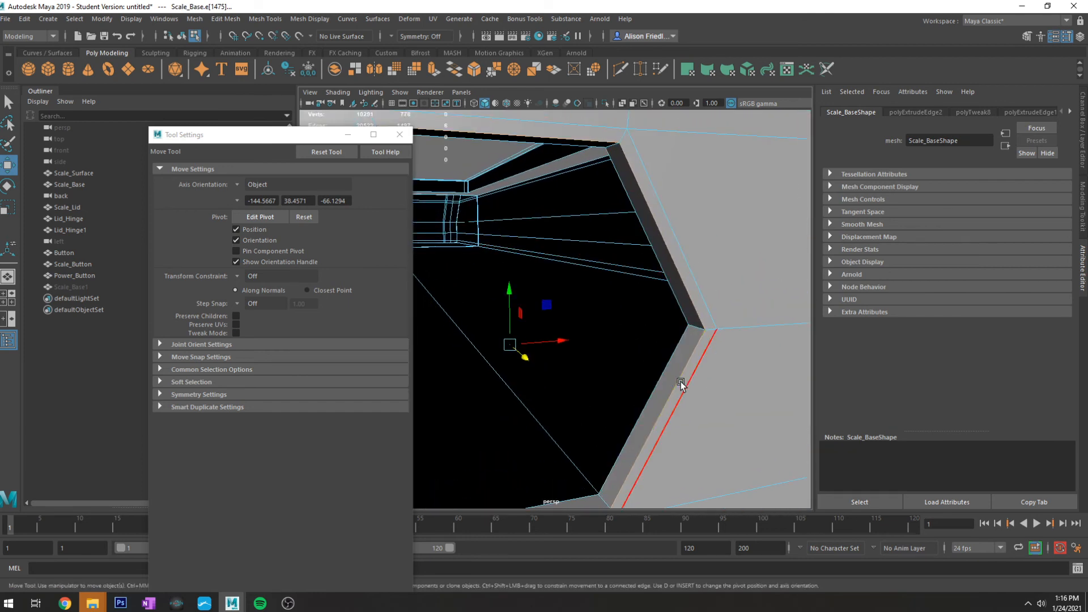
key("3")
key("1")
scroll(654, 335, "down", 5)
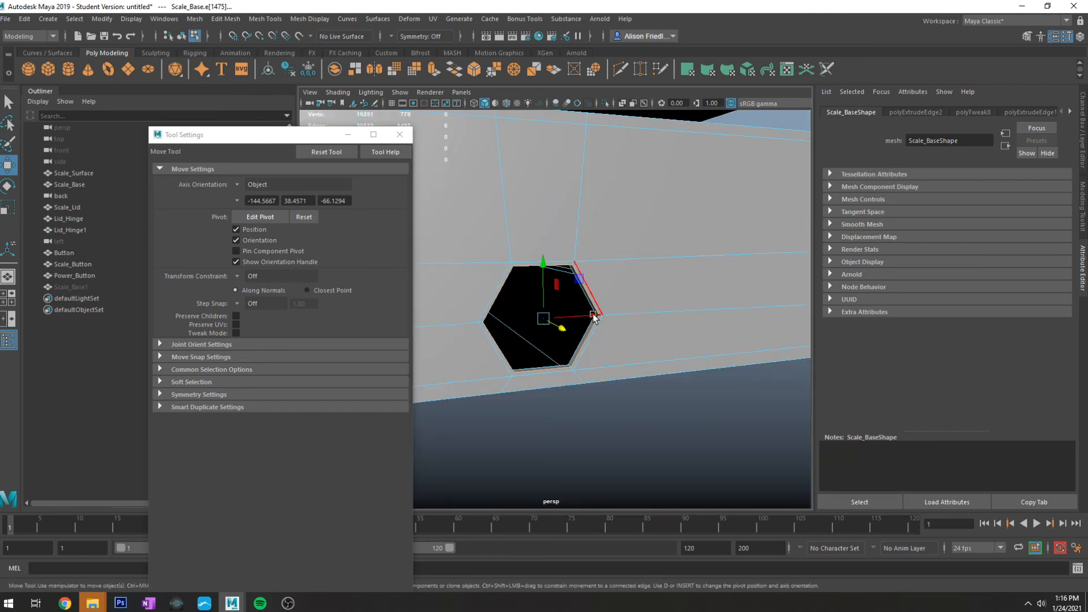
Step: Select the innermost border edge loop of the hexagonal hole and extrude it
key("q")
scroll(590, 303, "up", 5)
left_click(658, 383)
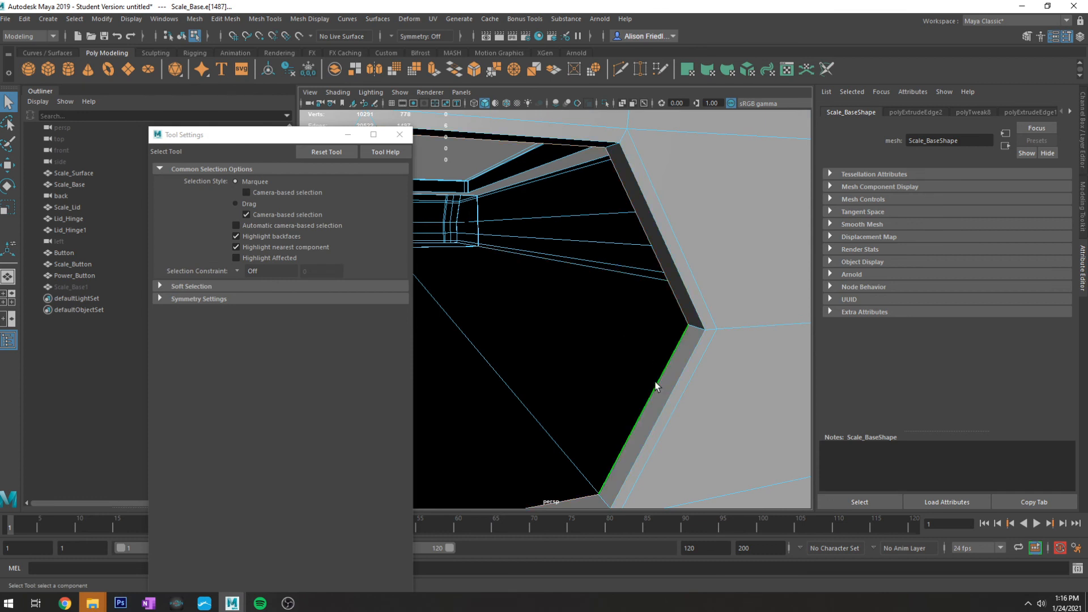
key("ctrl+e")
scroll(567, 343, "down", 5)
key("w")
scroll(570, 363, "up", 5)
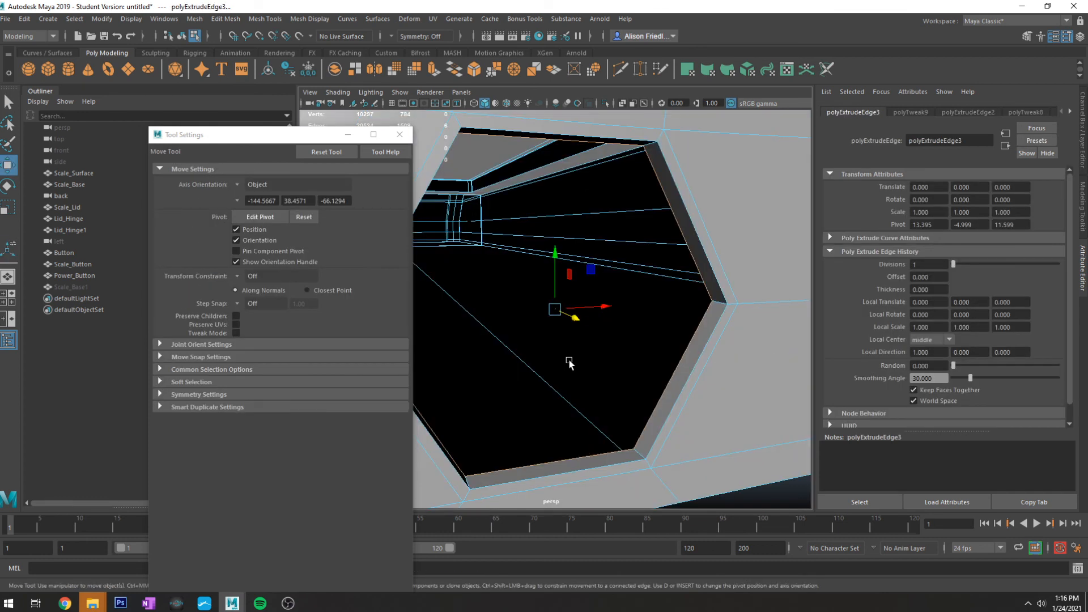
Step: Close the Tool Settings window and hide the Attribute Editor to enlarge the viewport
left_click_drag(444, 250, 460, 244, "alt")
left_click(390, 140)
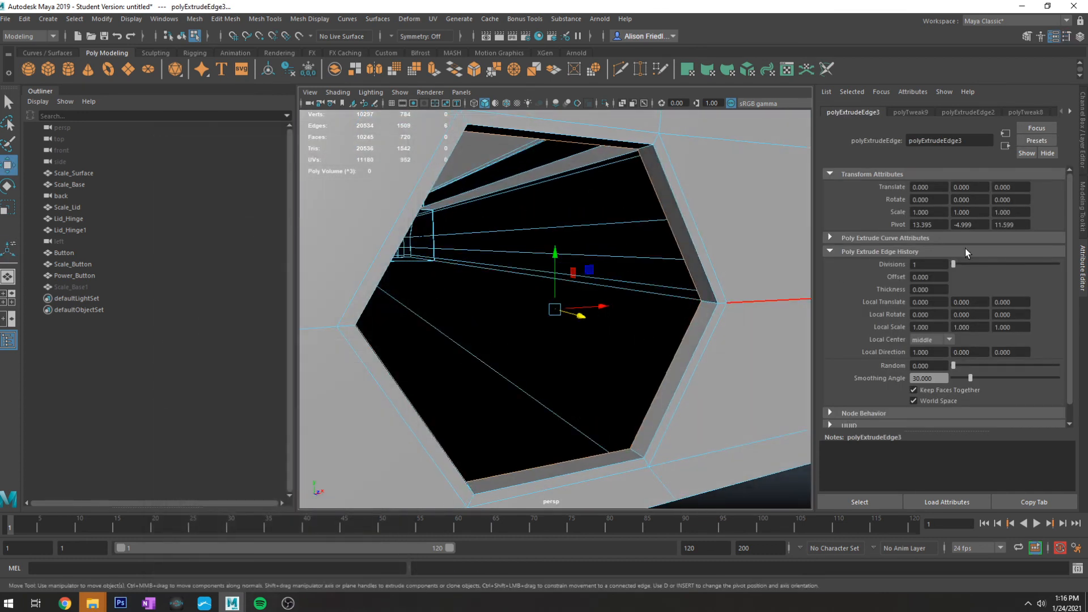
left_click(1085, 269)
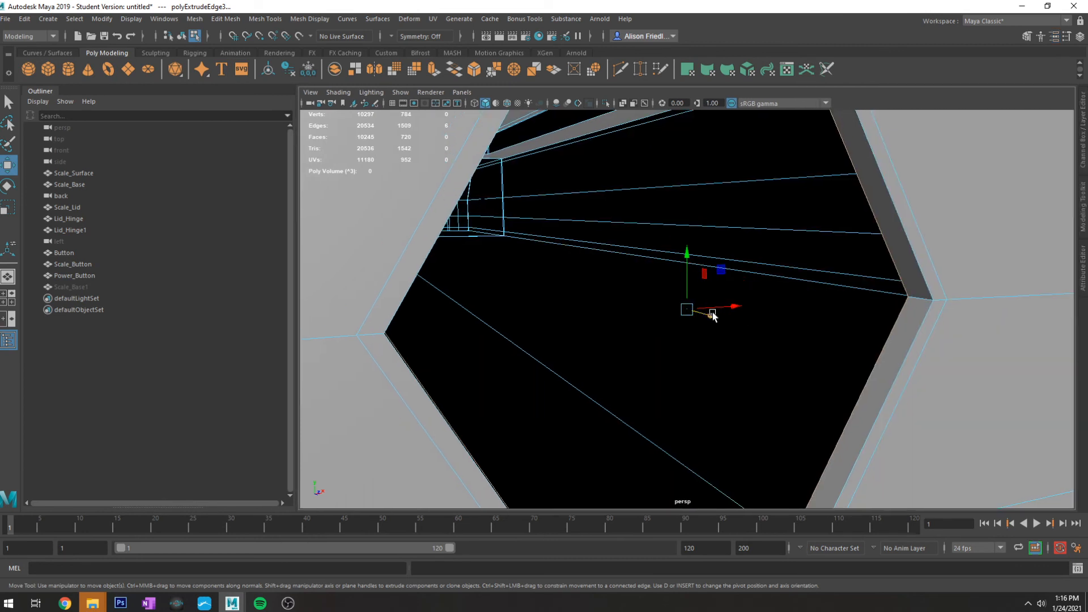
Step: Push the extruded border edges deep into the base, and extrude them again a short distance further inward
left_click_drag(711, 315, 611, 312)
key("ctrl+e")
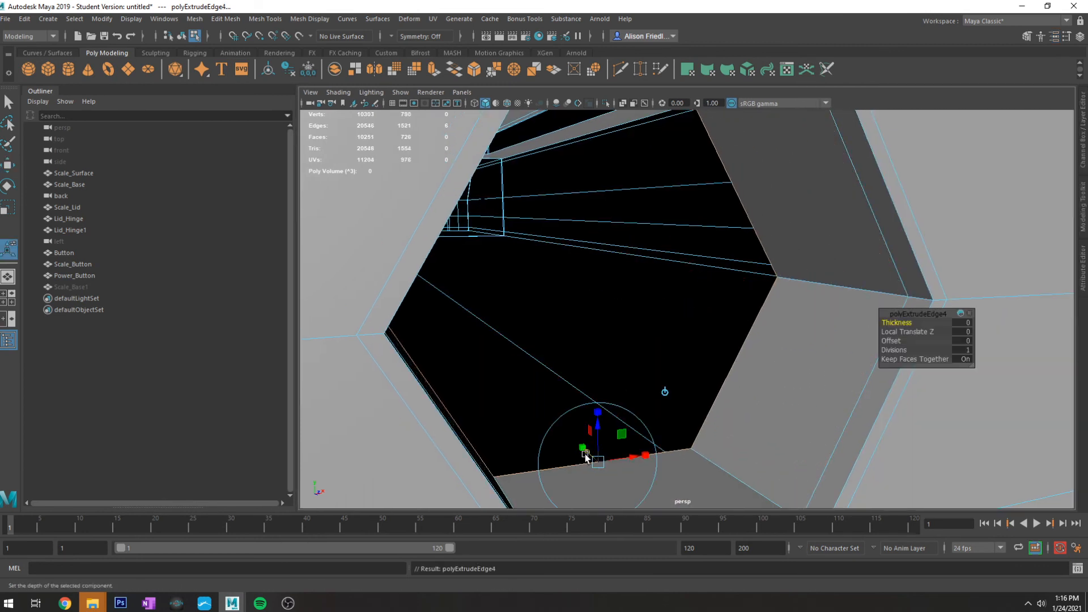
left_click_drag(585, 457, 584, 446)
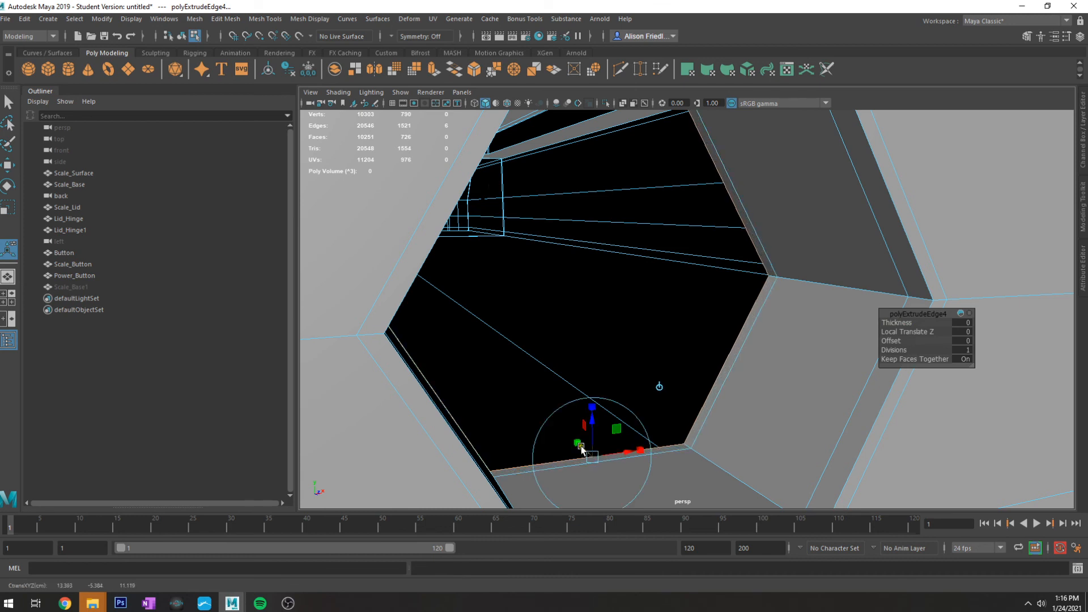
Step: Extrude the innermost border edges toward the hole's centre and merge them to one centre vertex, capping the hole in smooth preview
key("r")
key("ctrl+e")
left_click_drag(590, 282, 567, 284)
key("t")
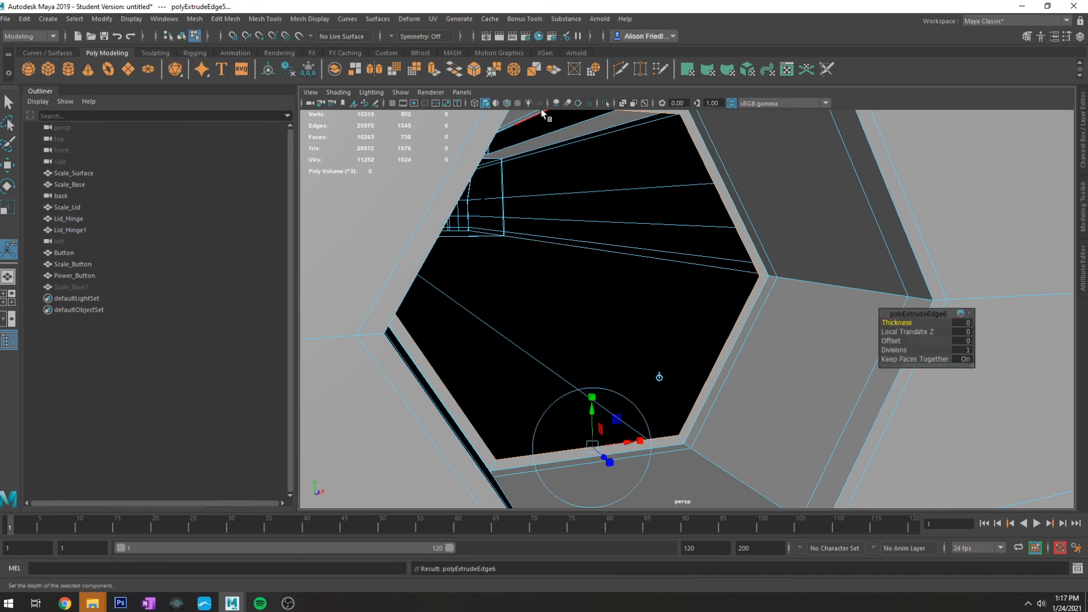
left_click_drag(826, 260, 720, 294, "alt")
key("3")
scroll(717, 295, "down", 5)
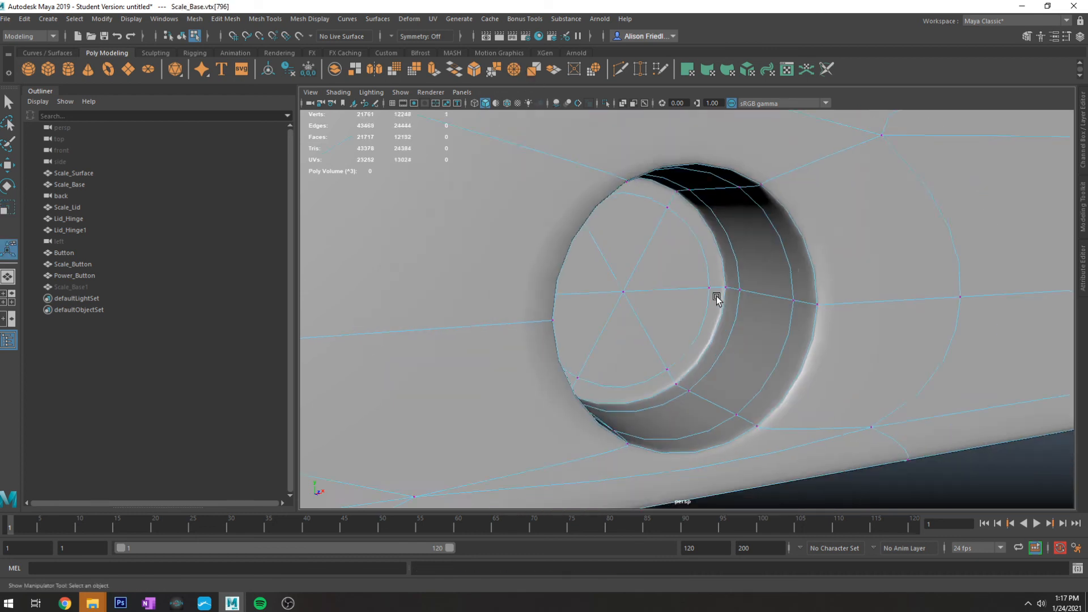
Step: Return to object mode and examine the capped port hole on Scale_Base in both smoothed and unsmoothed display
right_click_drag(725, 229, 777, 213)
scroll(736, 432, "down", 3)
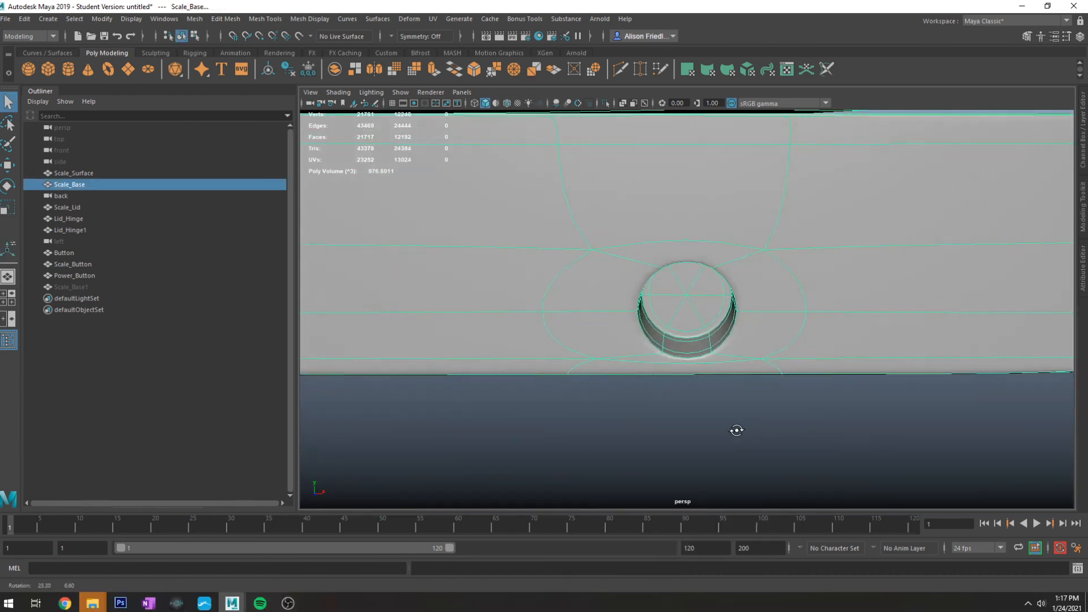
left_click(750, 426)
left_click_drag(750, 426, 774, 393, "alt")
left_click(727, 340)
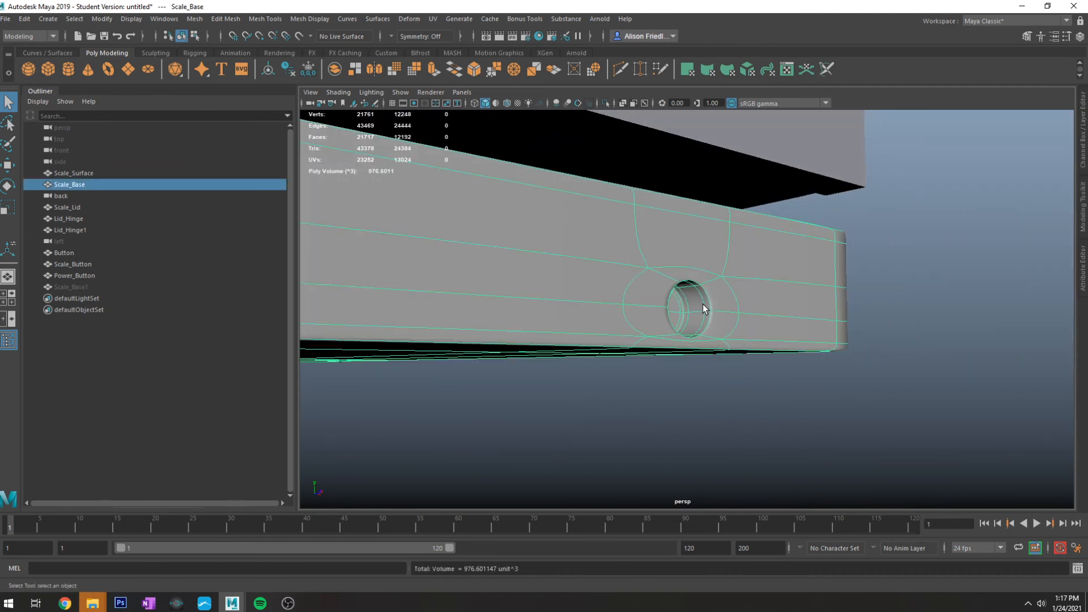
scroll(743, 343, "up", 6)
key("1")
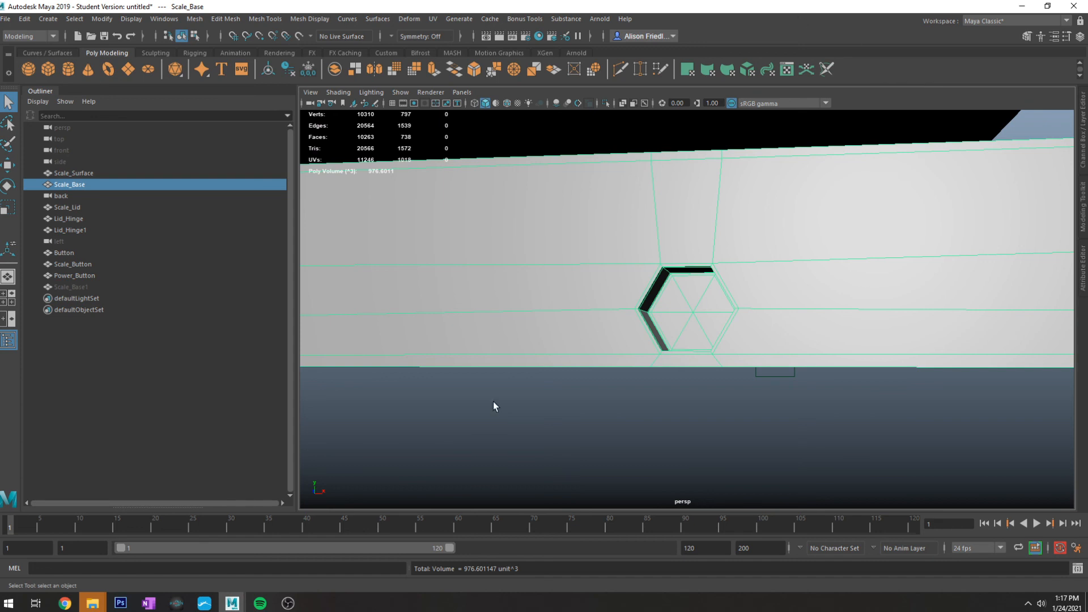
left_click_drag(713, 280, 723, 312, "alt")
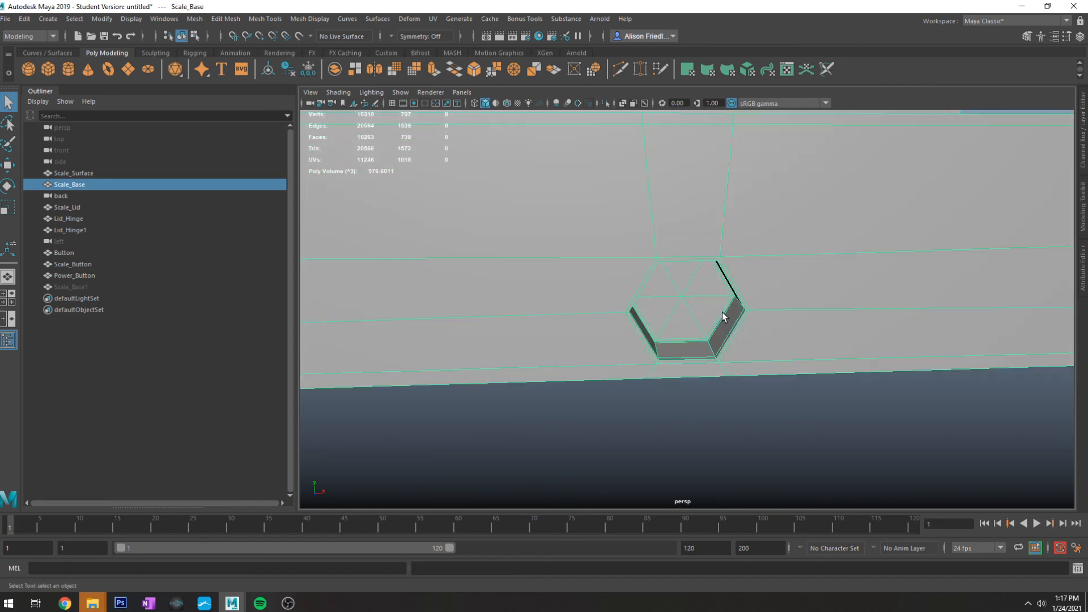
key("3")
left_click(740, 426)
left_click_drag(741, 425, 717, 418, "alt")
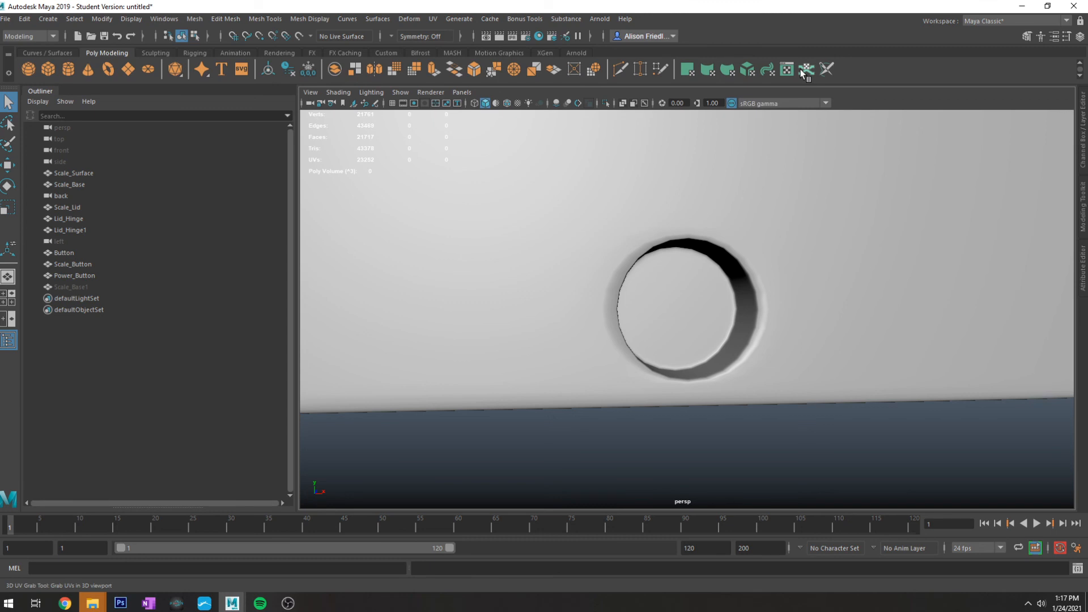
Step: Select Scale_Base and examine the wall, corners and other openings around the whole base in smooth preview
scroll(609, 411, "down", 3)
left_click_drag(609, 412, 832, 196, "alt")
scroll(699, 340, "up", 3)
left_click(832, 196)
scroll(832, 191, "down", 3)
scroll(682, 362, "up", 3)
left_click_drag(682, 362, 630, 257, "alt")
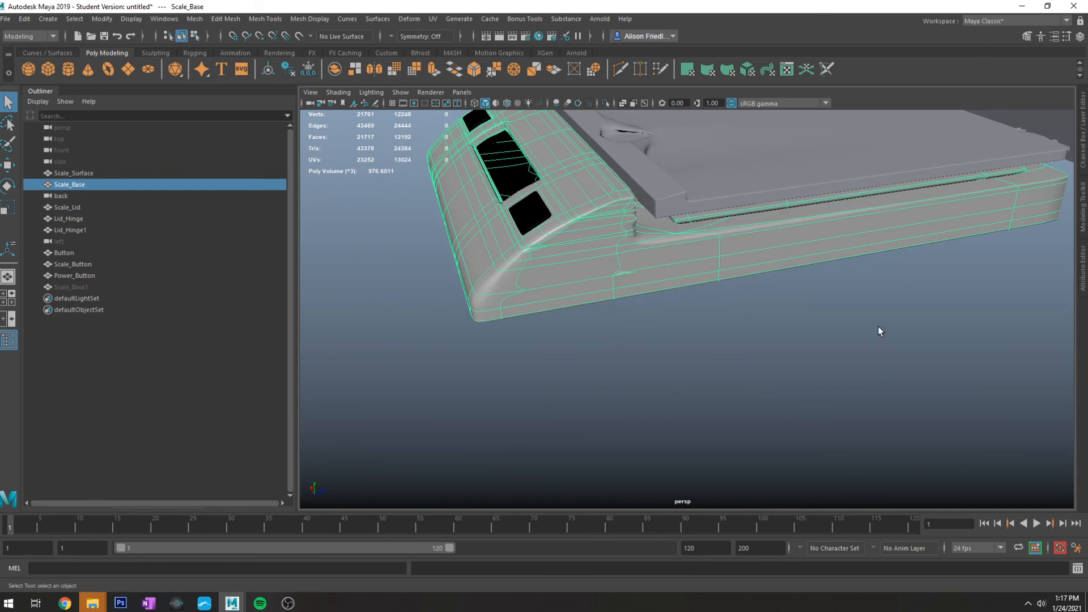
left_click_drag(879, 330, 882, 506, "alt")
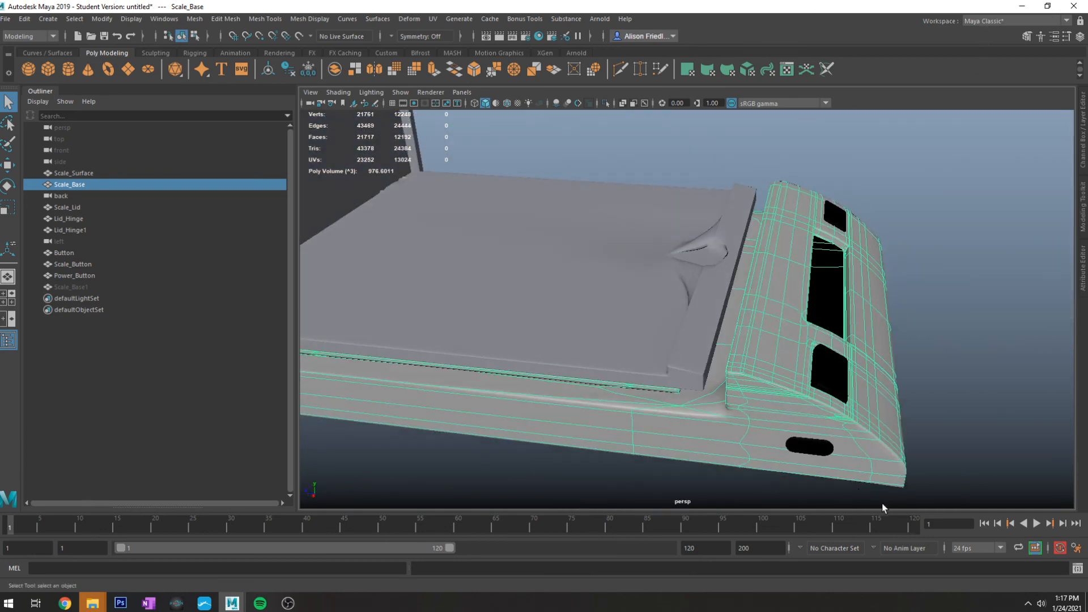